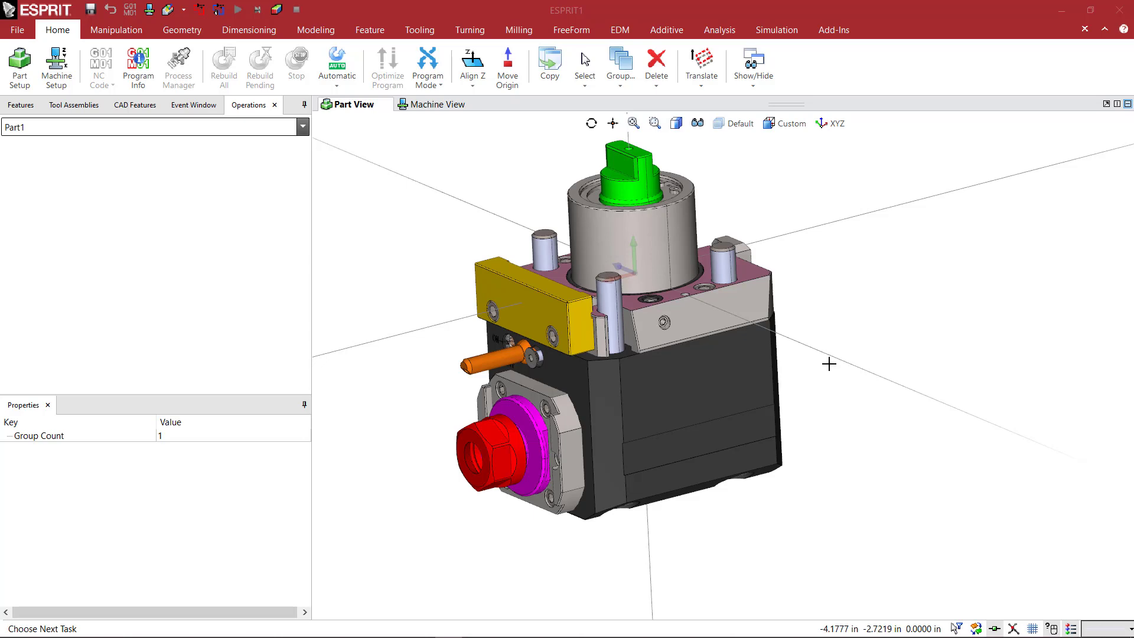
Examine the live tool holder's mounting face and orientation relative to the origin axes from several sides
{"action": "mouse_move", "coordinate": [830, 364]}
{"action": "middle_mouse_down"}
{"action": "mouse_move", "coordinate": [804, 367]}
{"action": "mouse_move", "coordinate": [821, 370]}
{"action": "middle_mouse_up"}
{"action": "middle_click_drag", "start_coordinate": [742, 404], "coordinate": [768, 391]}
{"action": "key", "text": "Up"}
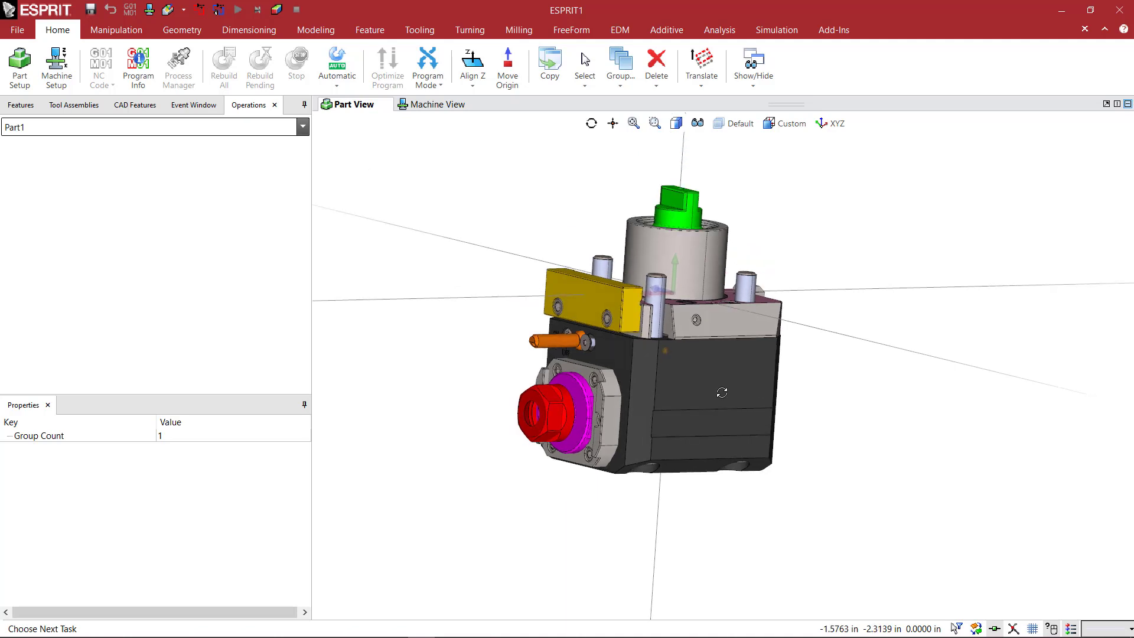
{"action": "key", "text": "Up"}
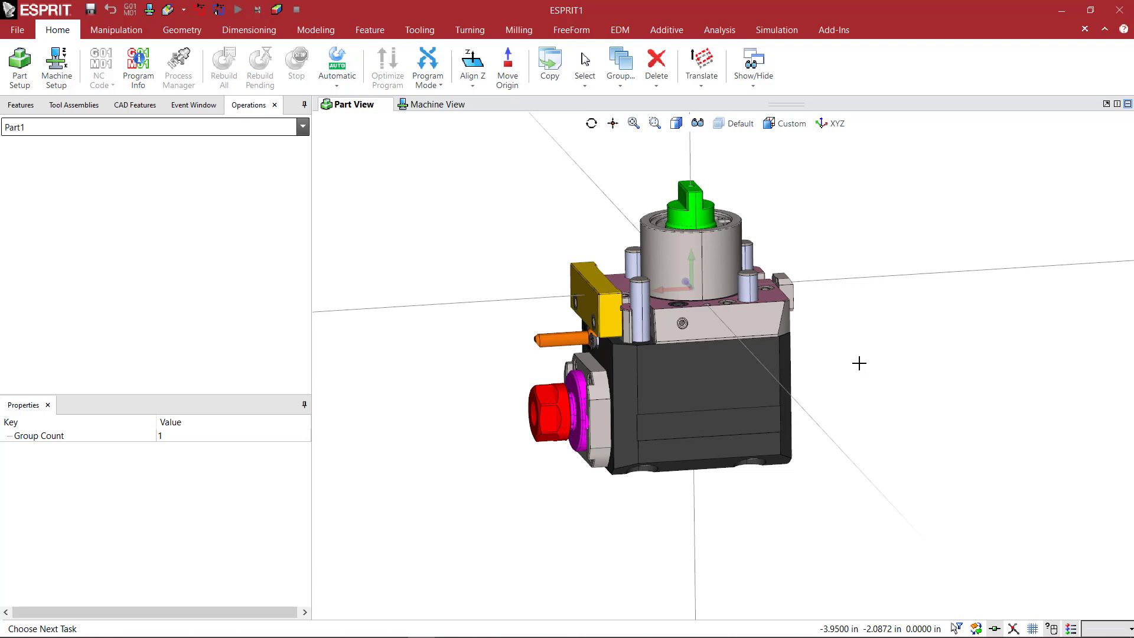
{"action": "key", "text": "Up"}
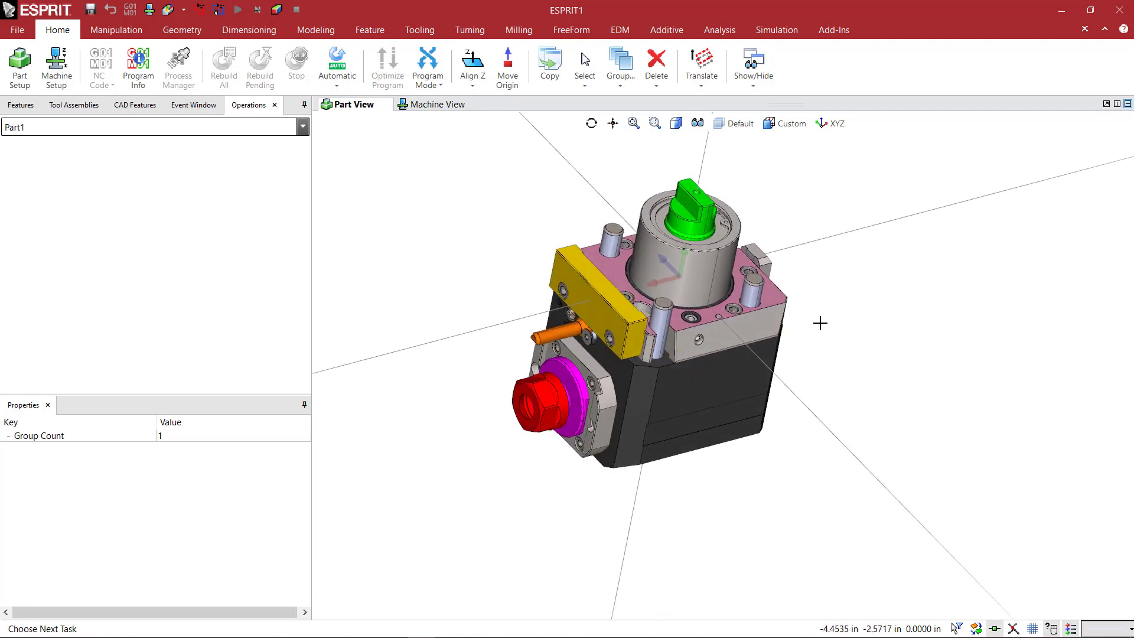
{"action": "scroll", "coordinate": [819, 323], "scroll_direction": "up", "scroll_amount": 1}
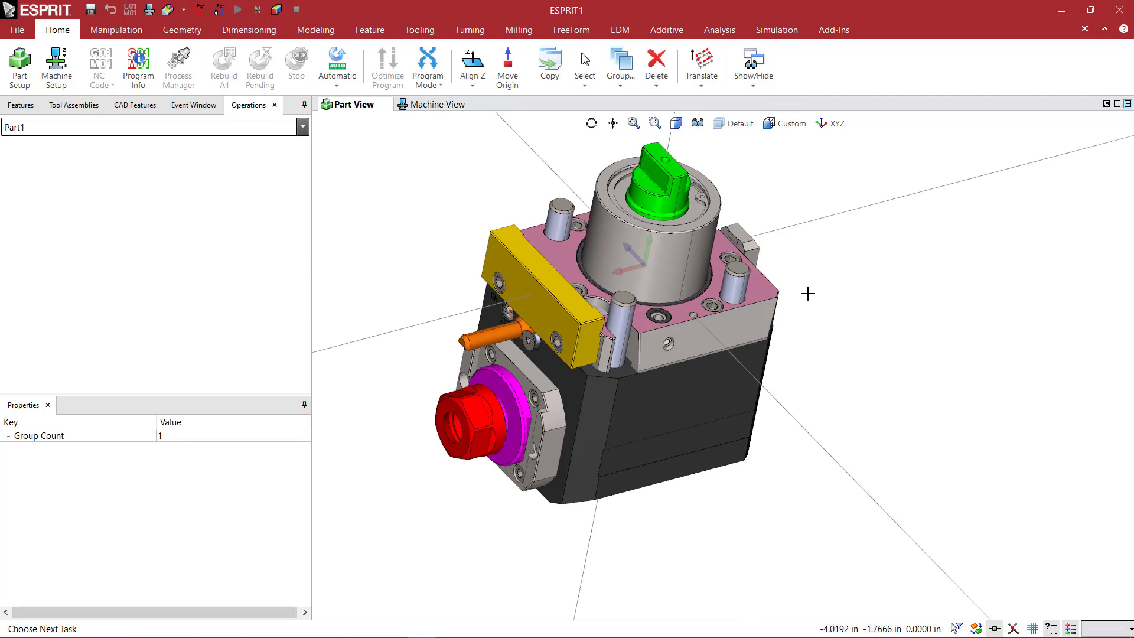
{"action": "middle_click_drag", "start_coordinate": [784, 314], "coordinate": [771, 302]}
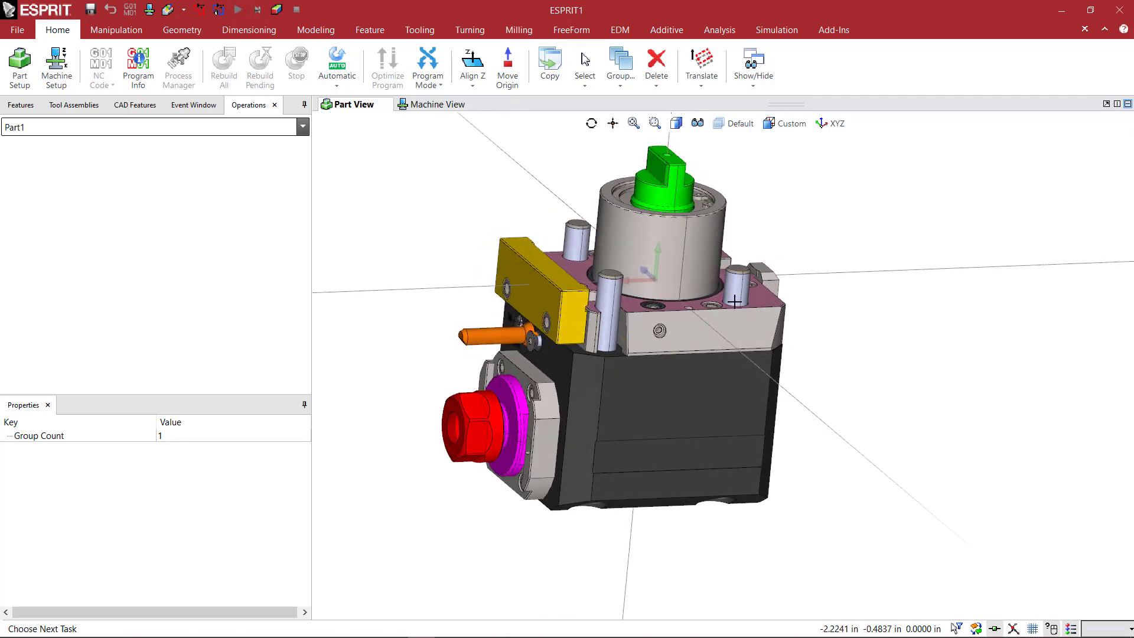
{"action": "scroll", "coordinate": [822, 309], "scroll_direction": "up", "scroll_amount": 4}
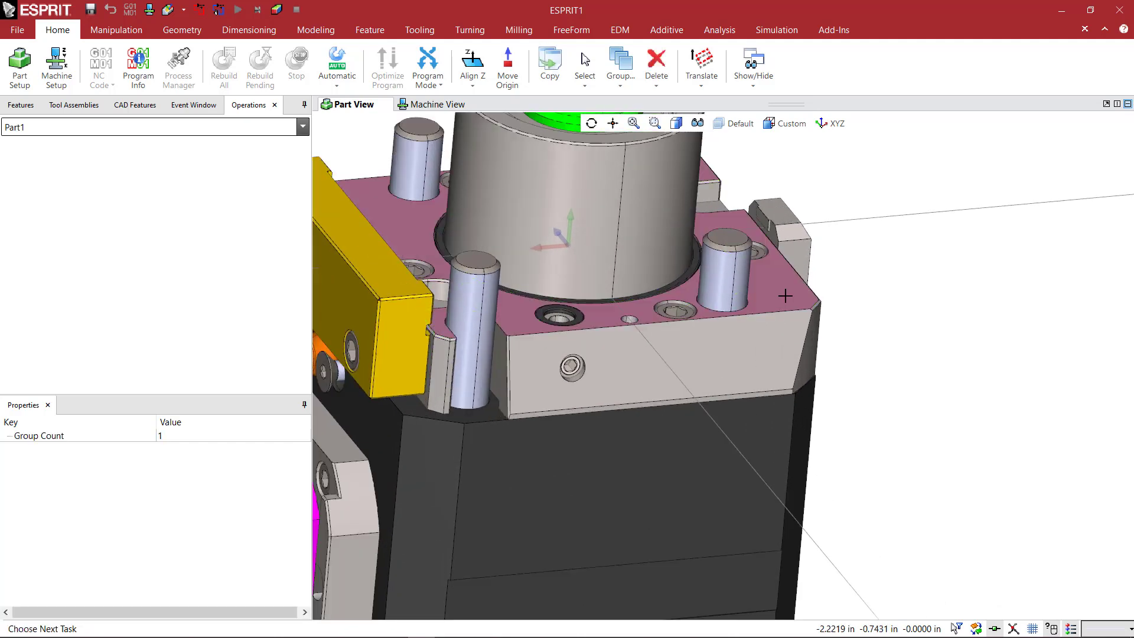
{"action": "scroll", "coordinate": [795, 296], "scroll_direction": "down", "scroll_amount": 4}
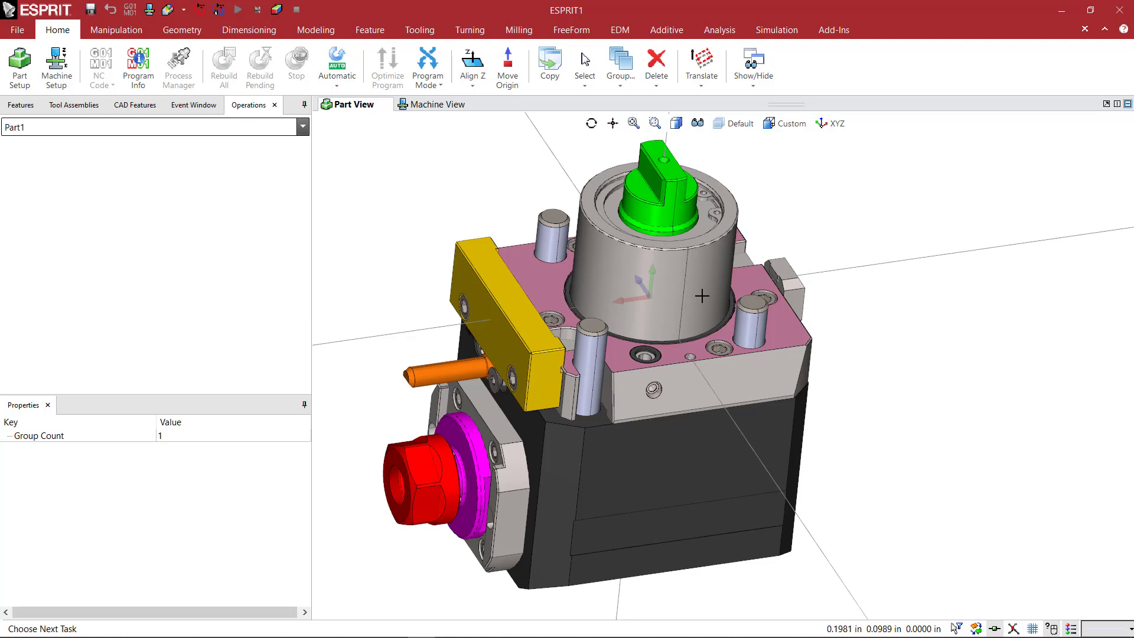
{"action": "middle_click_drag", "start_coordinate": [897, 307], "coordinate": [896, 314]}
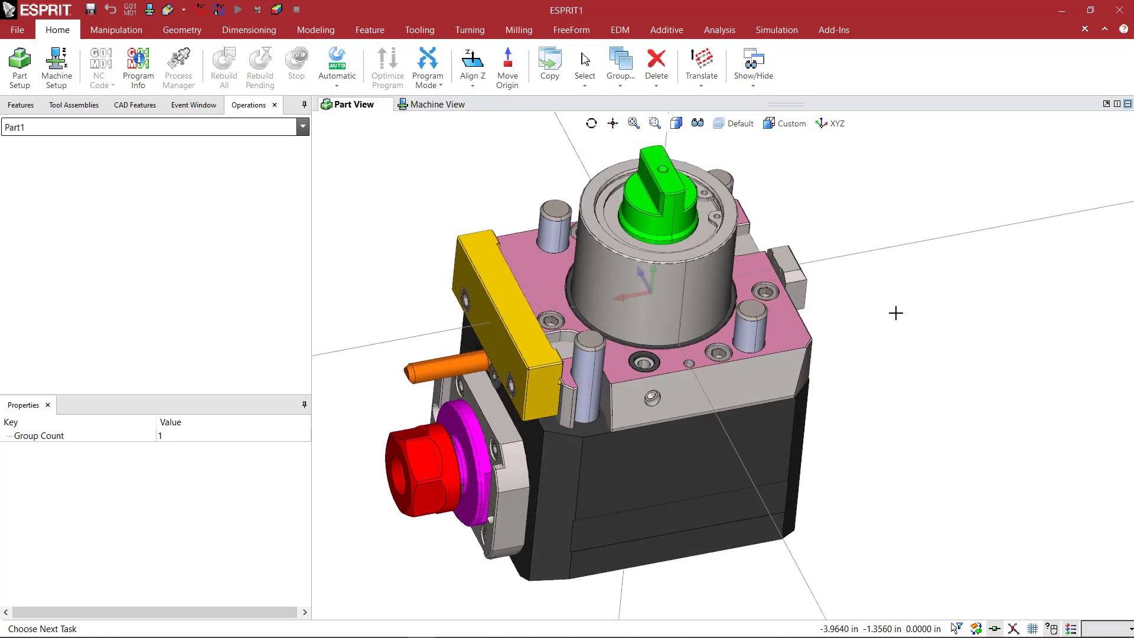
{"action": "scroll", "coordinate": [895, 313], "scroll_direction": "down", "scroll_amount": 2}
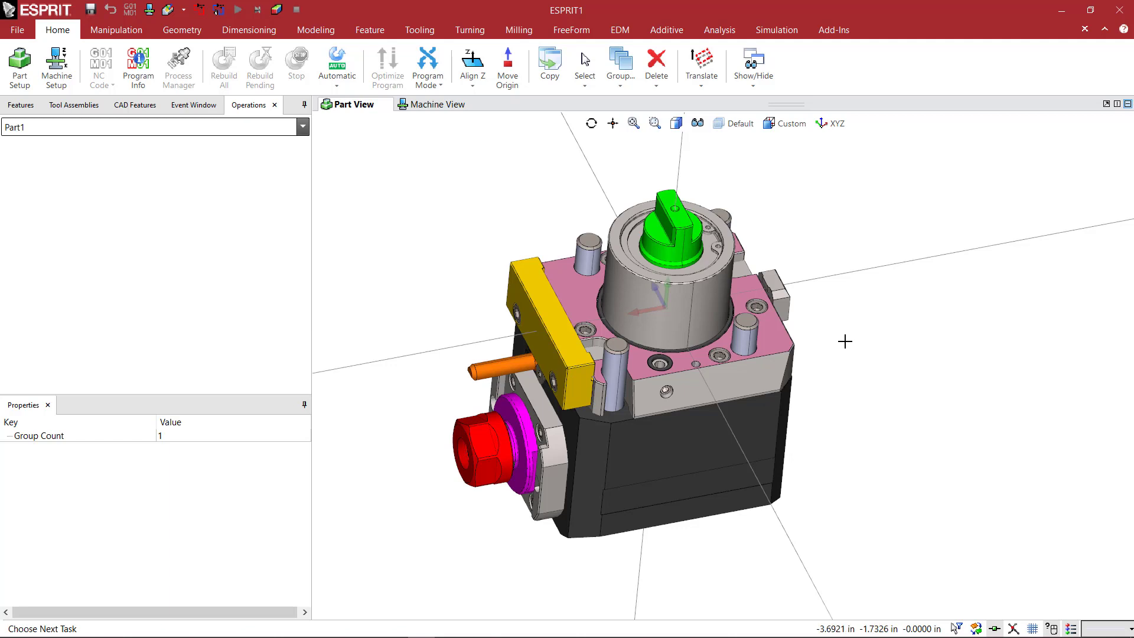
{"action": "middle_click_drag", "start_coordinate": [845, 341], "coordinate": [845, 327]}
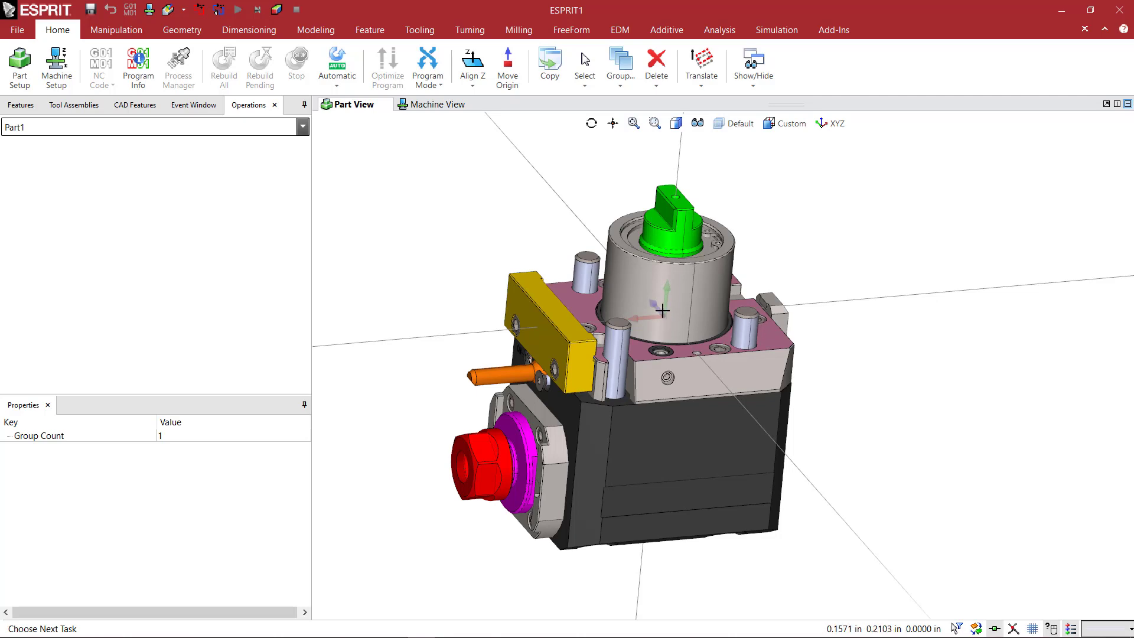
{"action": "middle_click_drag", "start_coordinate": [661, 310], "coordinate": [662, 301]}
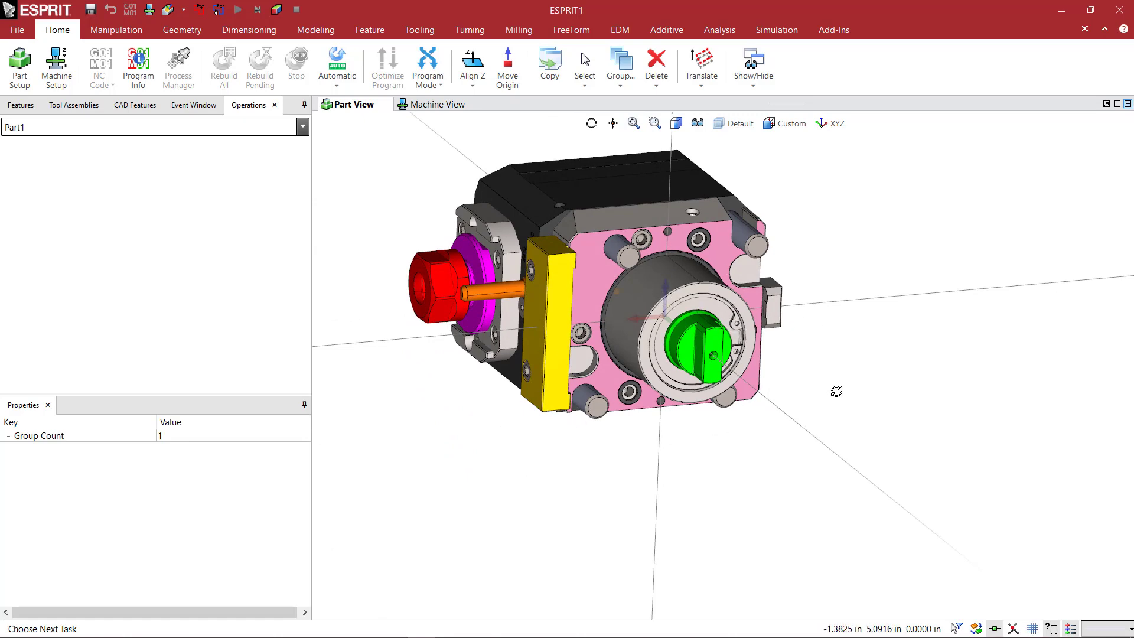
{"action": "mouse_move", "coordinate": [836, 391]}
{"action": "middle_mouse_down"}
{"action": "mouse_move", "coordinate": [845, 349]}
{"action": "mouse_move", "coordinate": [813, 348]}
{"action": "mouse_move", "coordinate": [824, 326]}
{"action": "mouse_move", "coordinate": [845, 336]}
{"action": "mouse_move", "coordinate": [825, 339]}
{"action": "mouse_move", "coordinate": [837, 355]}
{"action": "mouse_move", "coordinate": [827, 337]}
{"action": "mouse_move", "coordinate": [838, 339]}
{"action": "mouse_move", "coordinate": [827, 380]}
{"action": "middle_mouse_up"}
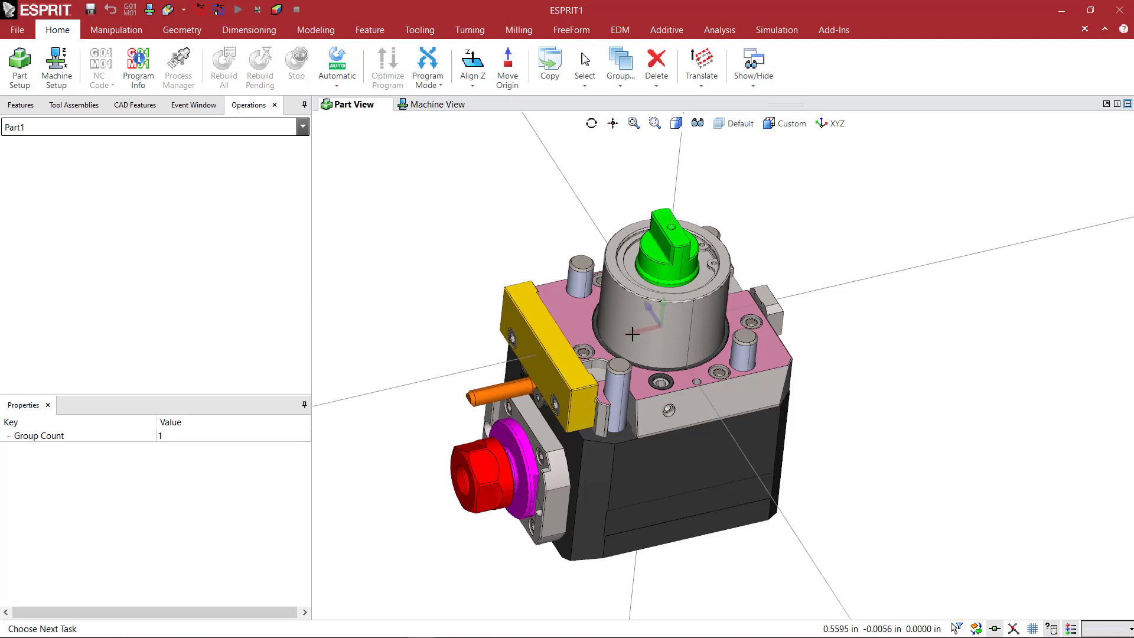
Select the entire model and set up a Rotate transformation as a 90-degree move with the origin not used as rotation axis
{"action": "right_click", "coordinate": [541, 244]}
{"action": "left_click", "coordinate": [570, 303]}
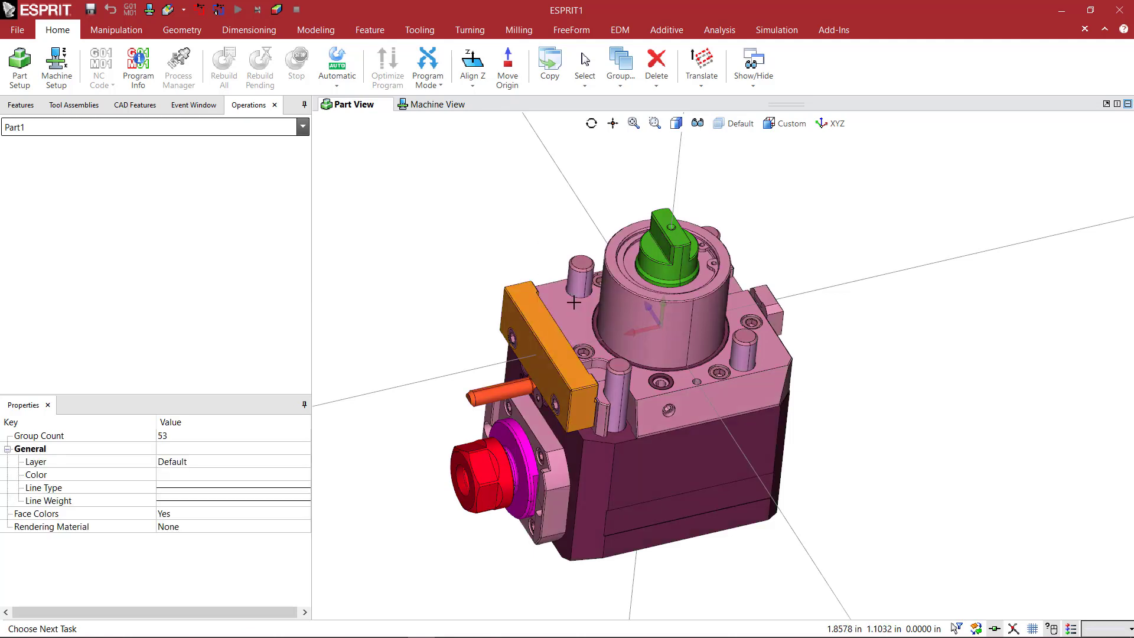
{"action": "right_click", "coordinate": [515, 222]}
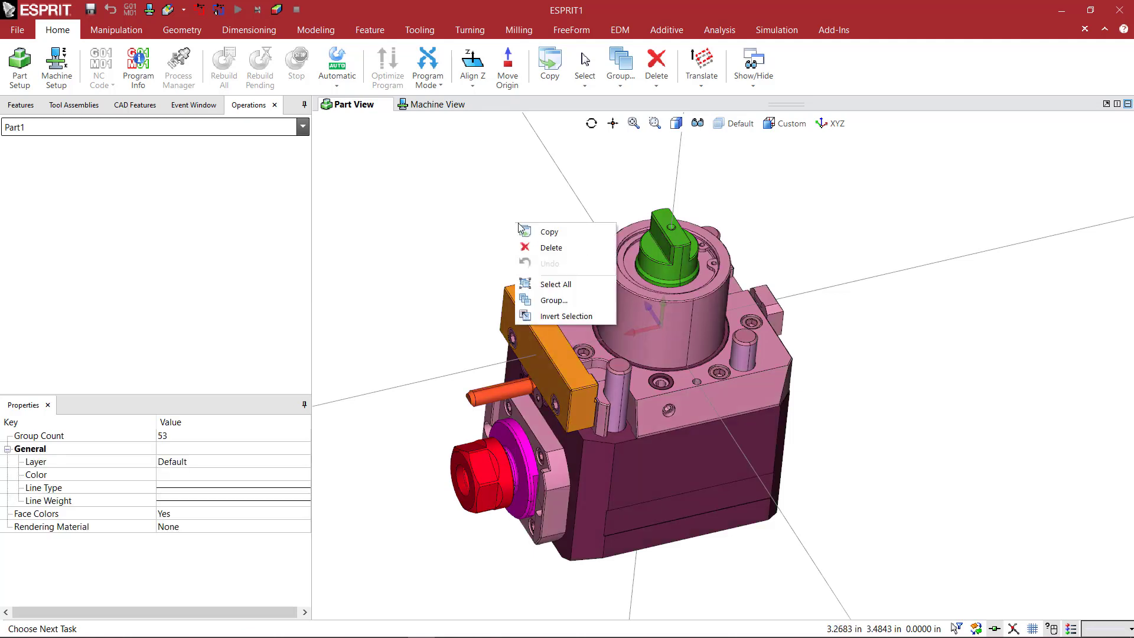
{"action": "left_click", "coordinate": [559, 239]}
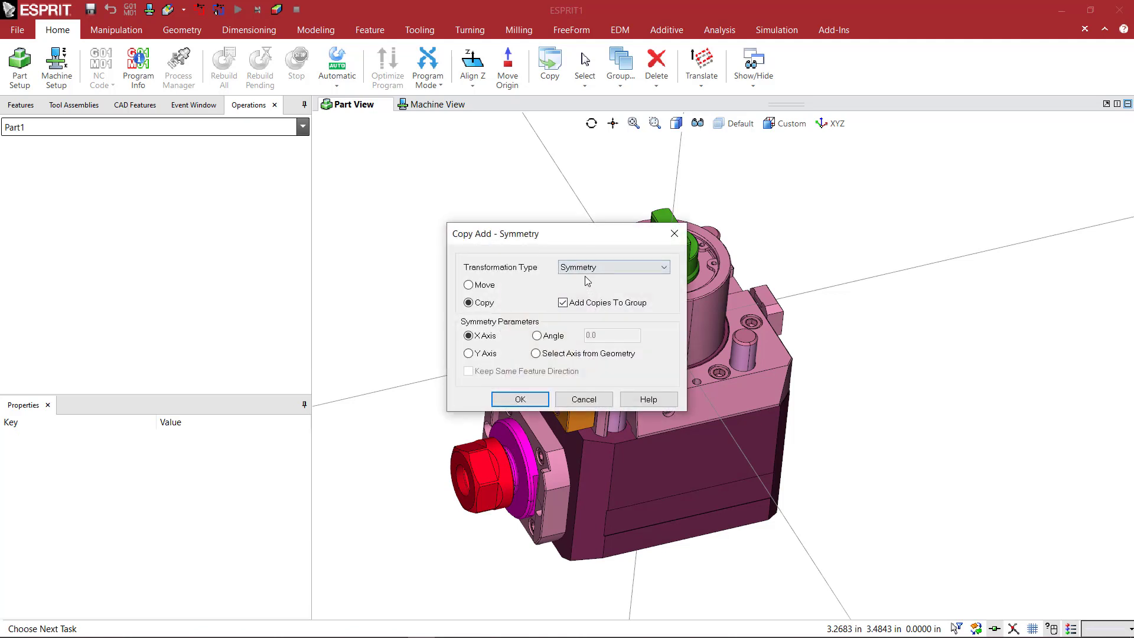
{"action": "scroll", "coordinate": [585, 275], "scroll_direction": "up", "scroll_amount": 1}
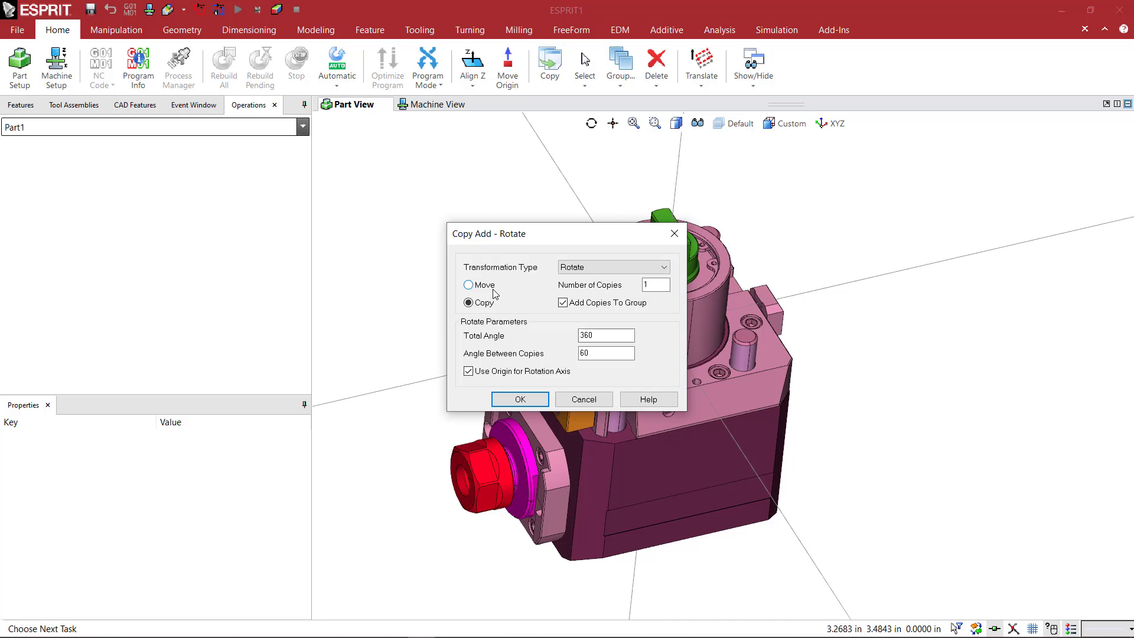
{"action": "left_click", "coordinate": [468, 284]}
{"action": "left_click_drag", "start_coordinate": [593, 353], "coordinate": [565, 356]}
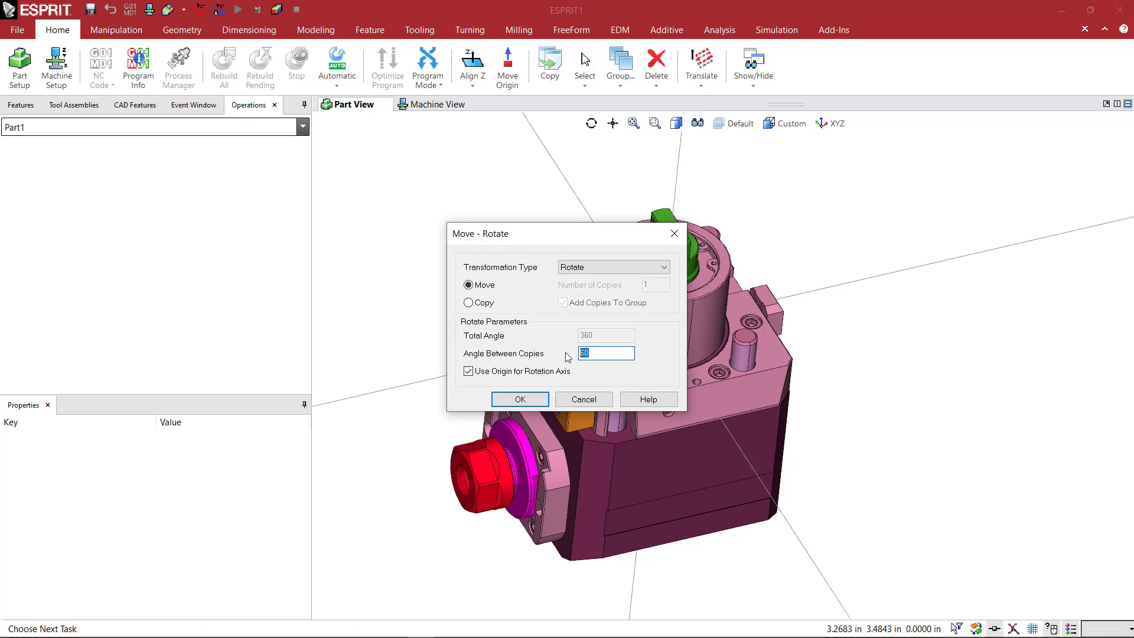
{"action": "type", "text": "90"}
{"action": "left_click", "coordinate": [512, 370]}
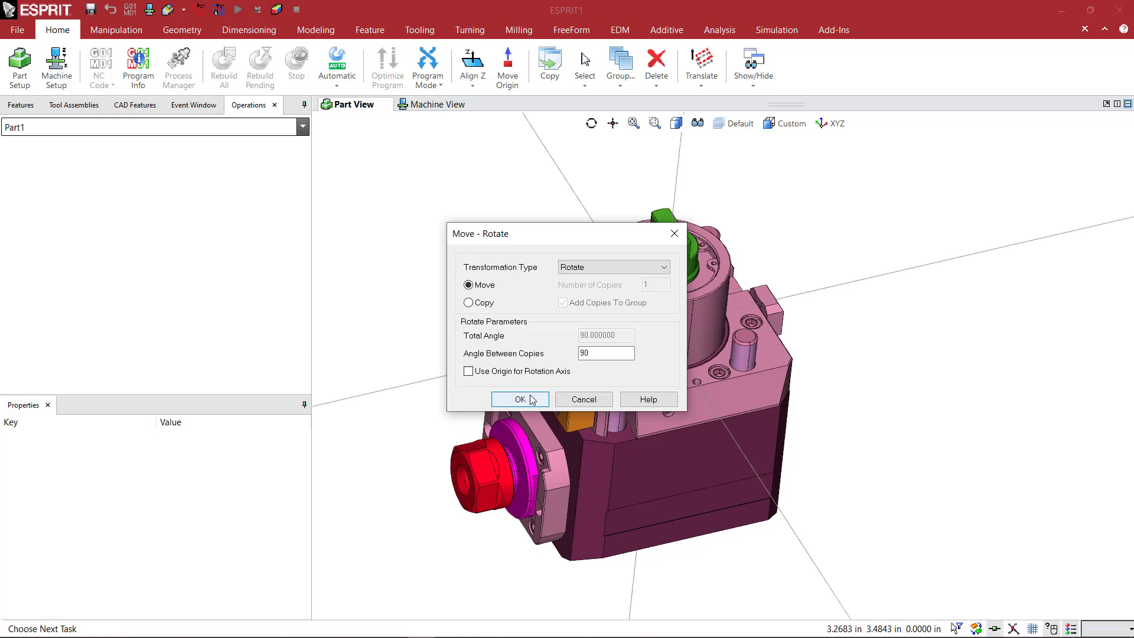
{"action": "left_click", "coordinate": [520, 399]}
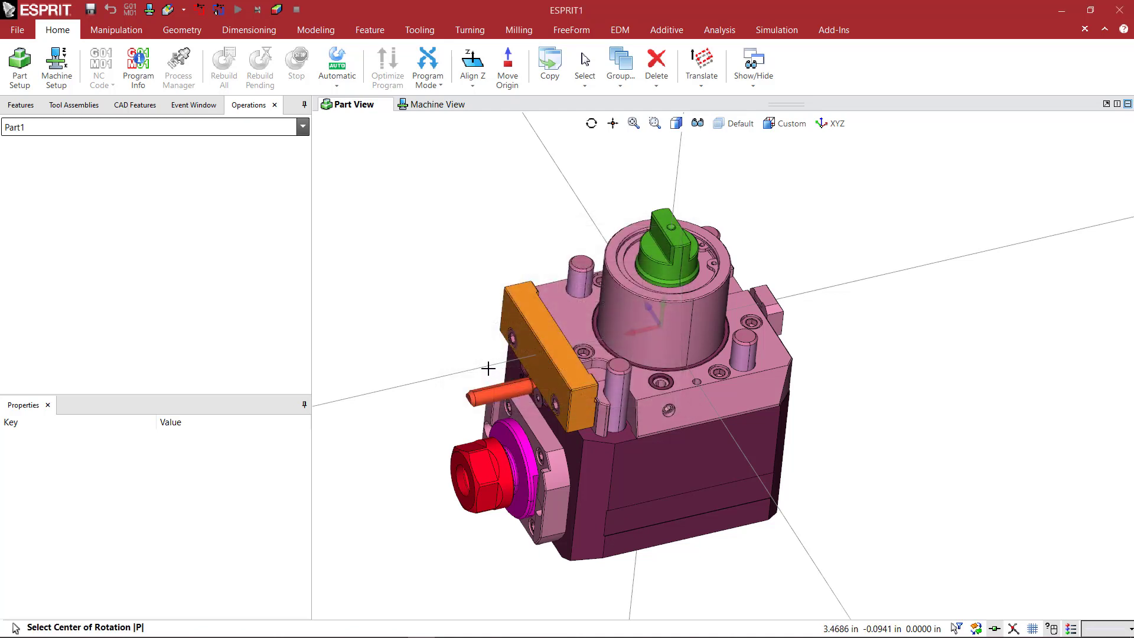
Rotate the selected bodies about the X axis line, accepting the default solid body number 1
{"action": "left_click", "coordinate": [482, 364]}
{"action": "left_click", "coordinate": [473, 339]}
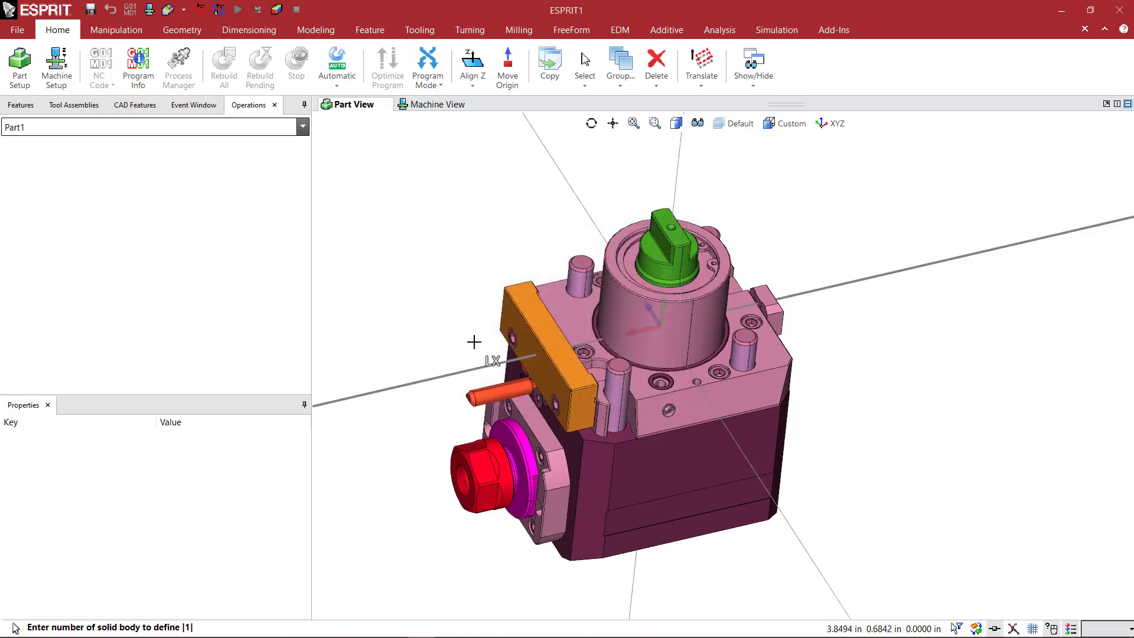
{"action": "key", "text": "Return"}
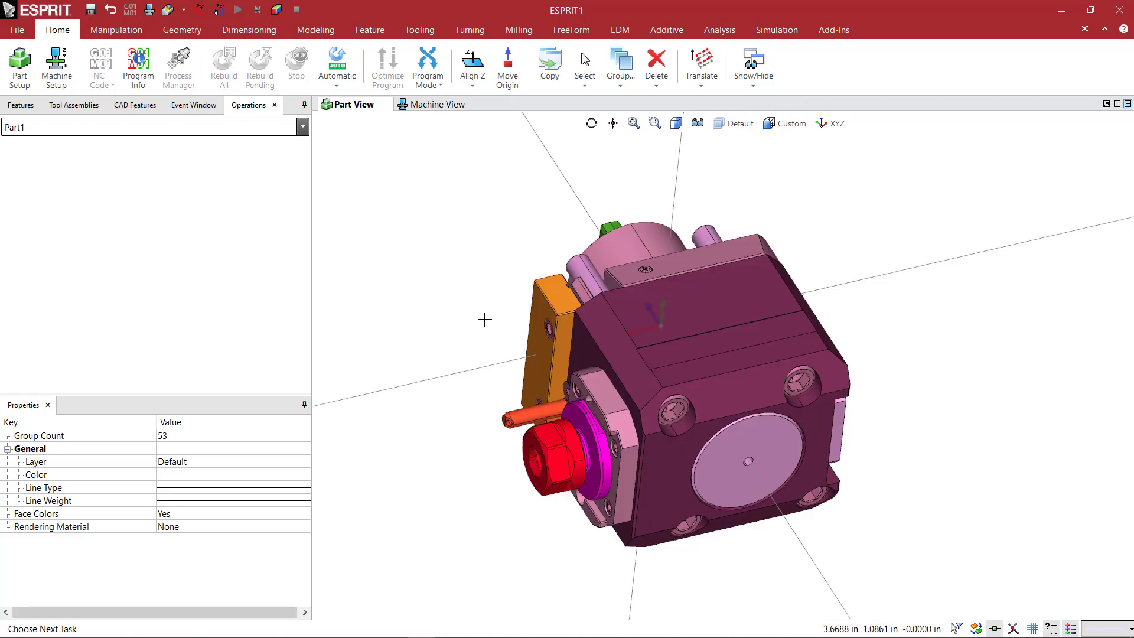
Select only the mounting plate's planar face around the cylindrical shank and undo the model's rotation
{"action": "middle_click_drag", "start_coordinate": [483, 319], "coordinate": [628, 295]}
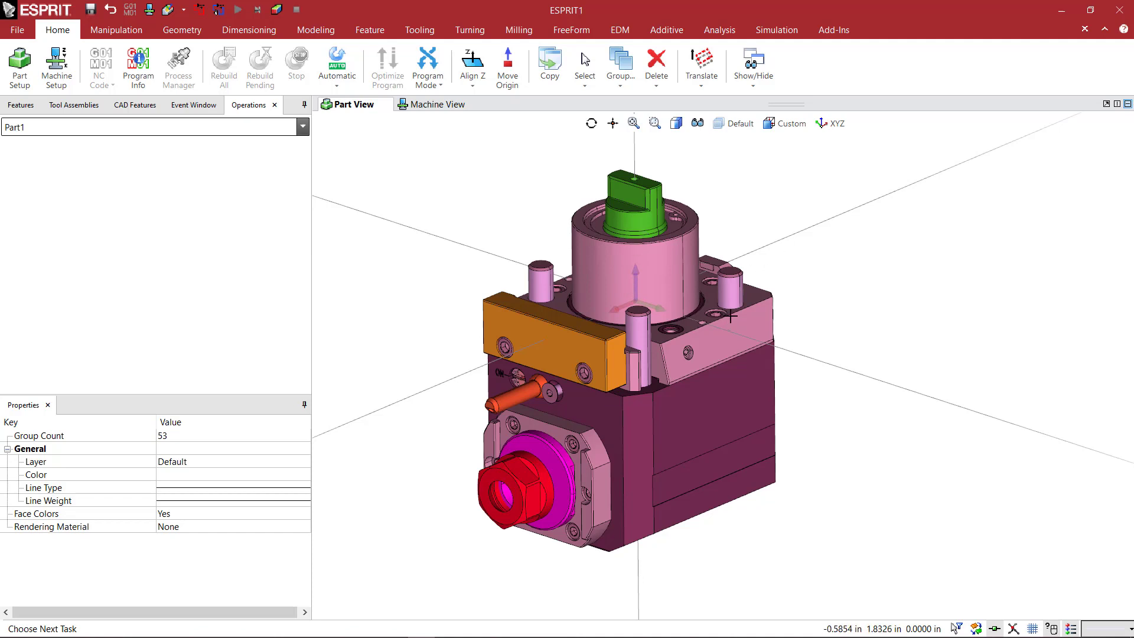
{"action": "left_click", "coordinate": [757, 294]}
{"action": "left_click", "coordinate": [757, 294]}
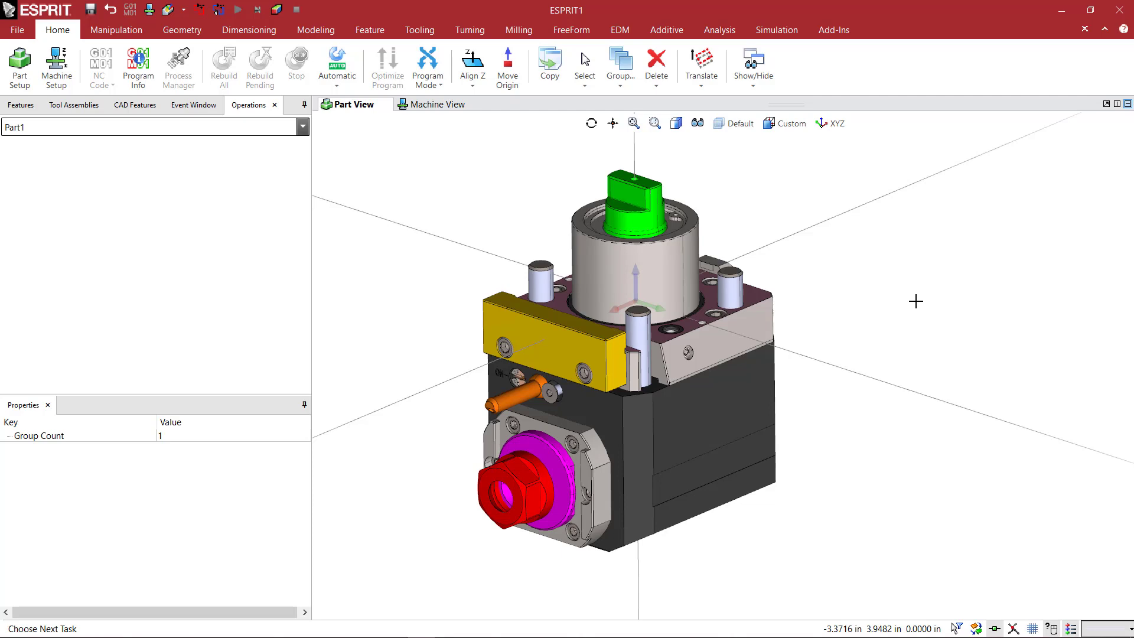
{"action": "key", "text": "ctrl+z"}
{"action": "scroll", "coordinate": [903, 372], "scroll_direction": "down", "scroll_amount": 1}
{"action": "mouse_move", "coordinate": [898, 307]}
{"action": "middle_mouse_down"}
{"action": "mouse_move", "coordinate": [903, 372]}
{"action": "mouse_move", "coordinate": [862, 319]}
{"action": "mouse_move", "coordinate": [867, 296]}
{"action": "mouse_move", "coordinate": [902, 299]}
{"action": "mouse_move", "coordinate": [883, 313]}
{"action": "middle_mouse_up"}
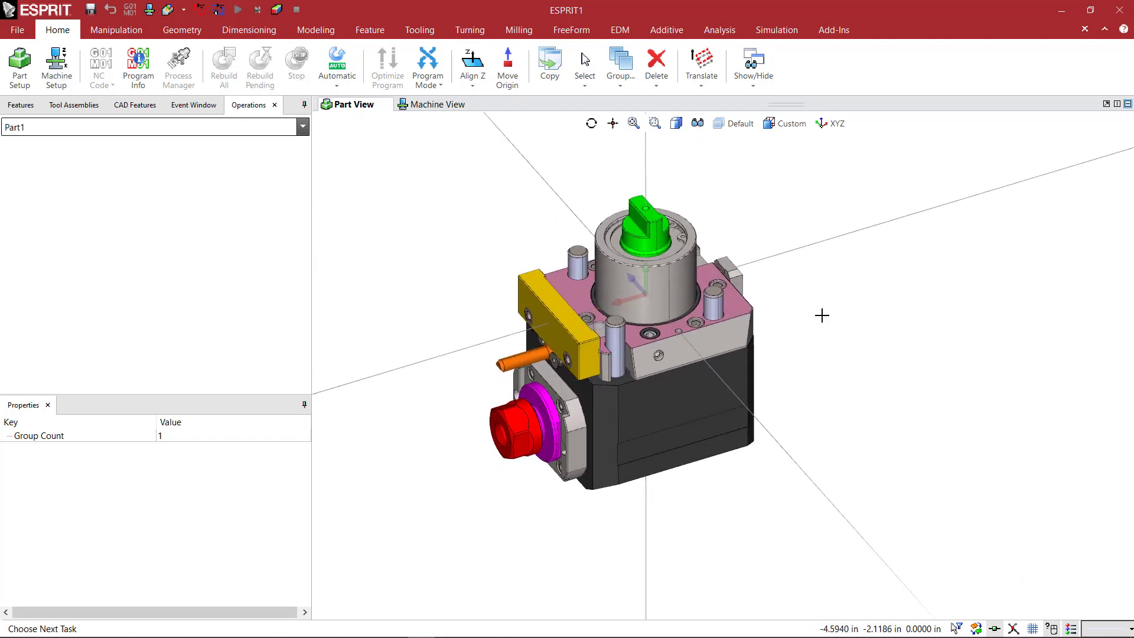
Align the model to the global Z axis with Align Z, using the selected planar face of the mounting plate
{"action": "scroll", "coordinate": [821, 315], "scroll_direction": "up", "scroll_amount": 3}
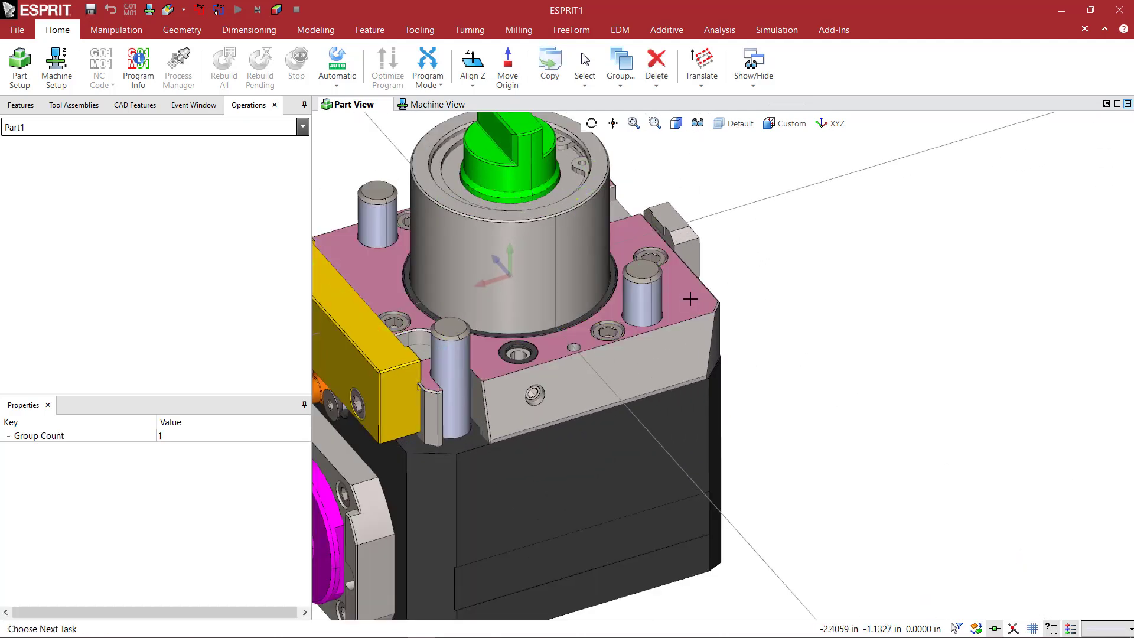
{"action": "left_click", "coordinate": [476, 71]}
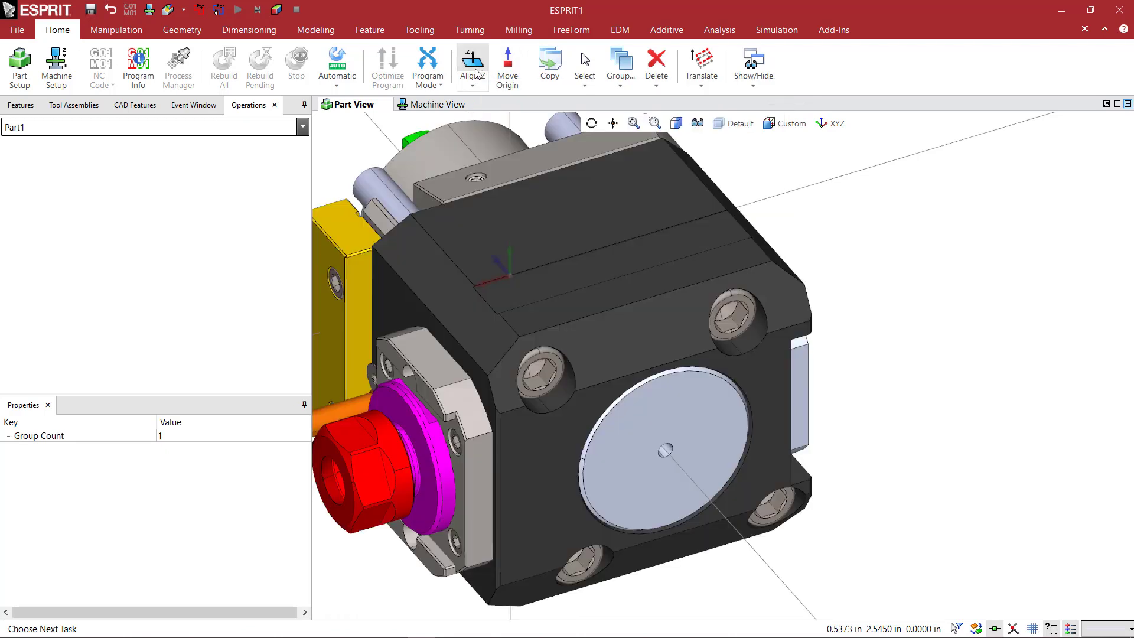
{"action": "middle_click_drag", "start_coordinate": [860, 327], "coordinate": [885, 379]}
{"action": "scroll", "coordinate": [691, 295], "scroll_direction": "up", "scroll_amount": 3}
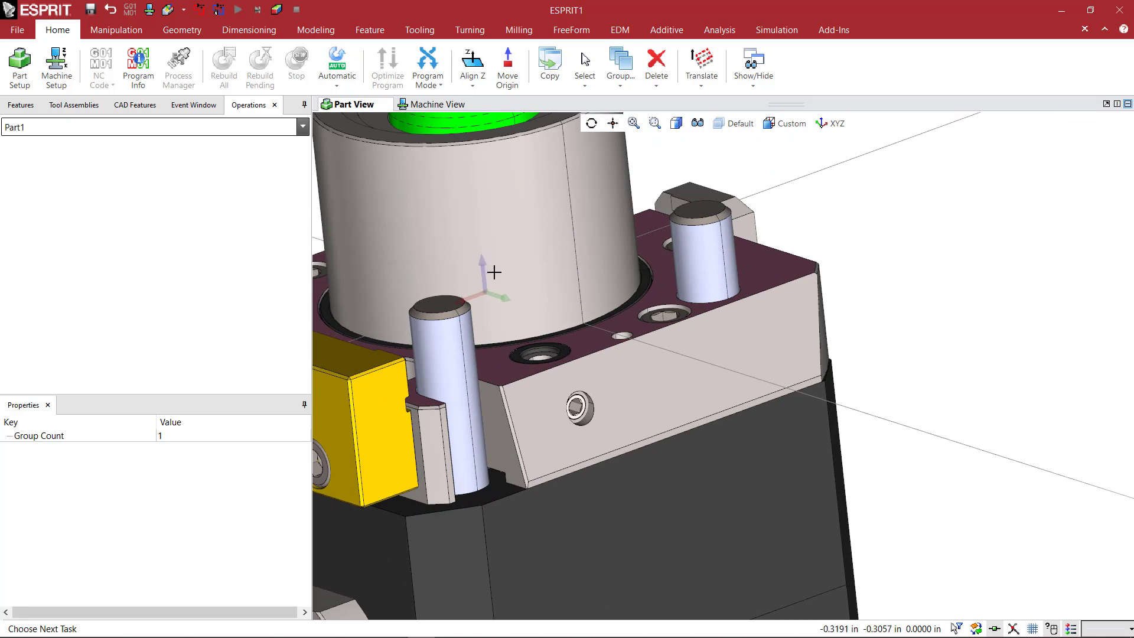
Examine the aligned model's coordinate axes and the Z axis line at the centre hole of the green drive tang
{"action": "mouse_move", "coordinate": [911, 269]}
{"action": "middle_mouse_down"}
{"action": "mouse_move", "coordinate": [886, 258]}
{"action": "mouse_move", "coordinate": [923, 278]}
{"action": "mouse_move", "coordinate": [914, 274]}
{"action": "middle_mouse_up"}
{"action": "scroll", "coordinate": [910, 276], "scroll_direction": "down", "scroll_amount": 4}
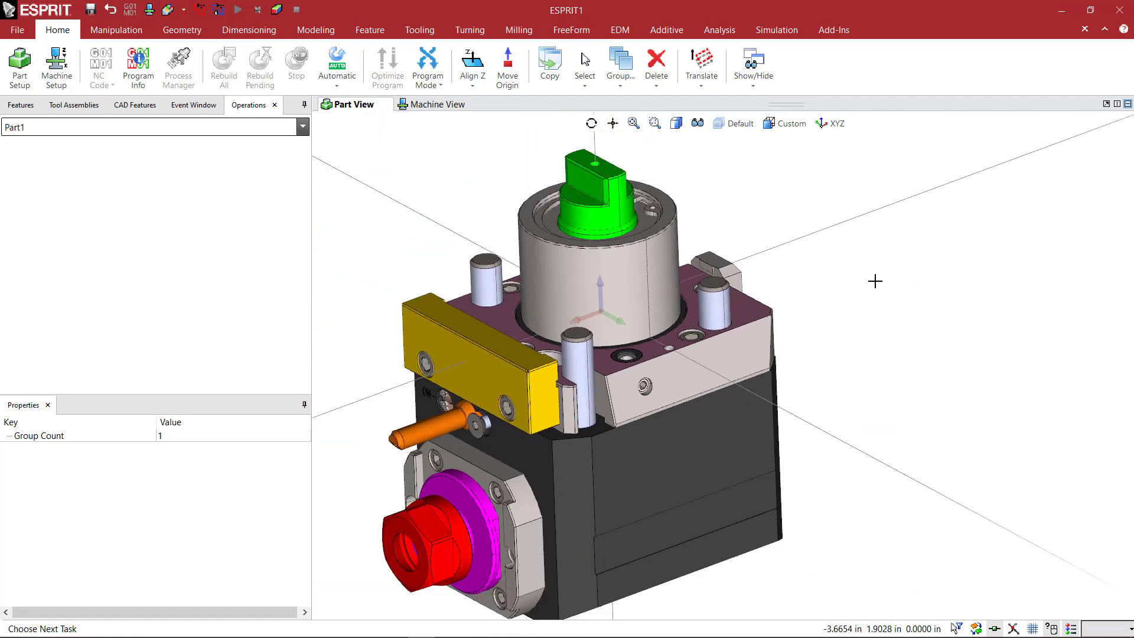
{"action": "middle_click_drag", "start_coordinate": [806, 294], "coordinate": [763, 273], "text": "ctrl"}
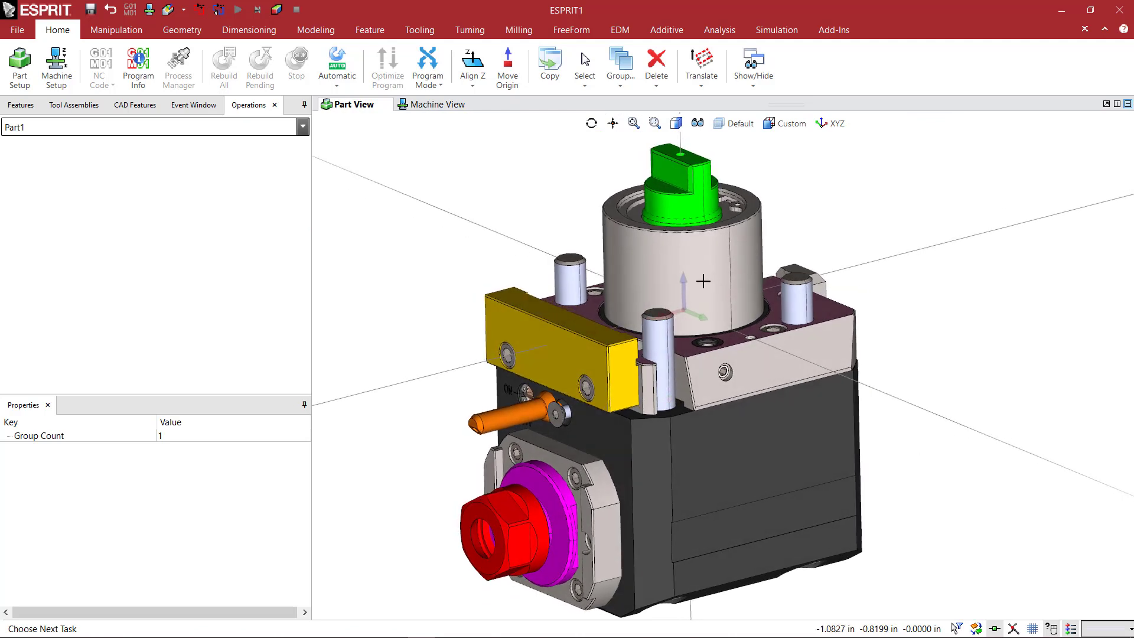
{"action": "middle_click_drag", "start_coordinate": [703, 296], "coordinate": [776, 309]}
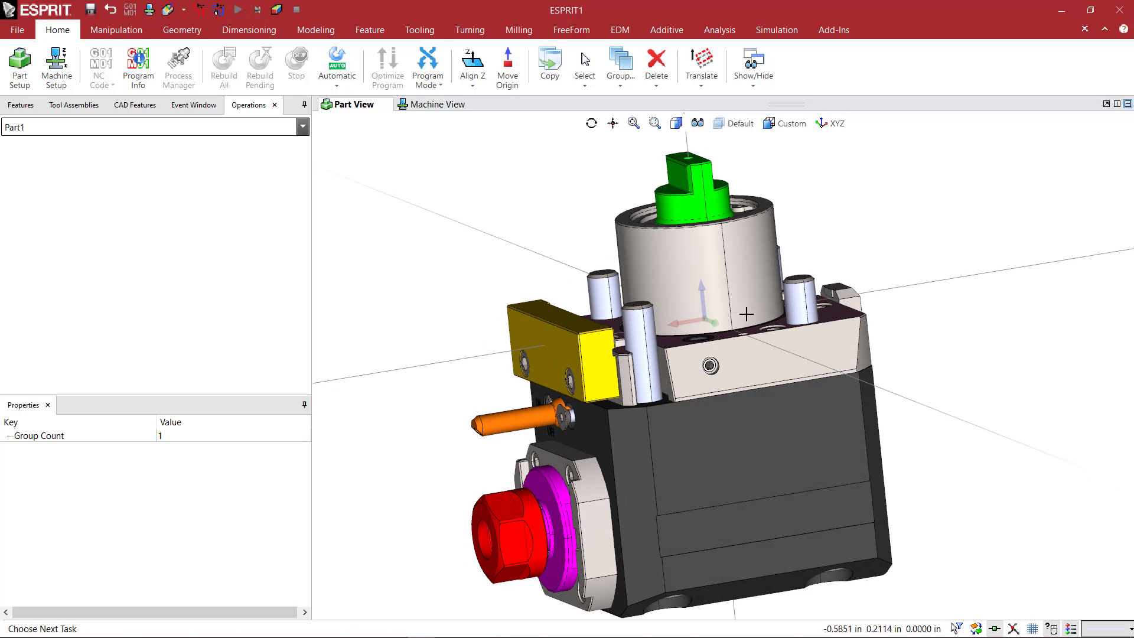
{"action": "middle_click_drag", "start_coordinate": [746, 314], "coordinate": [706, 319]}
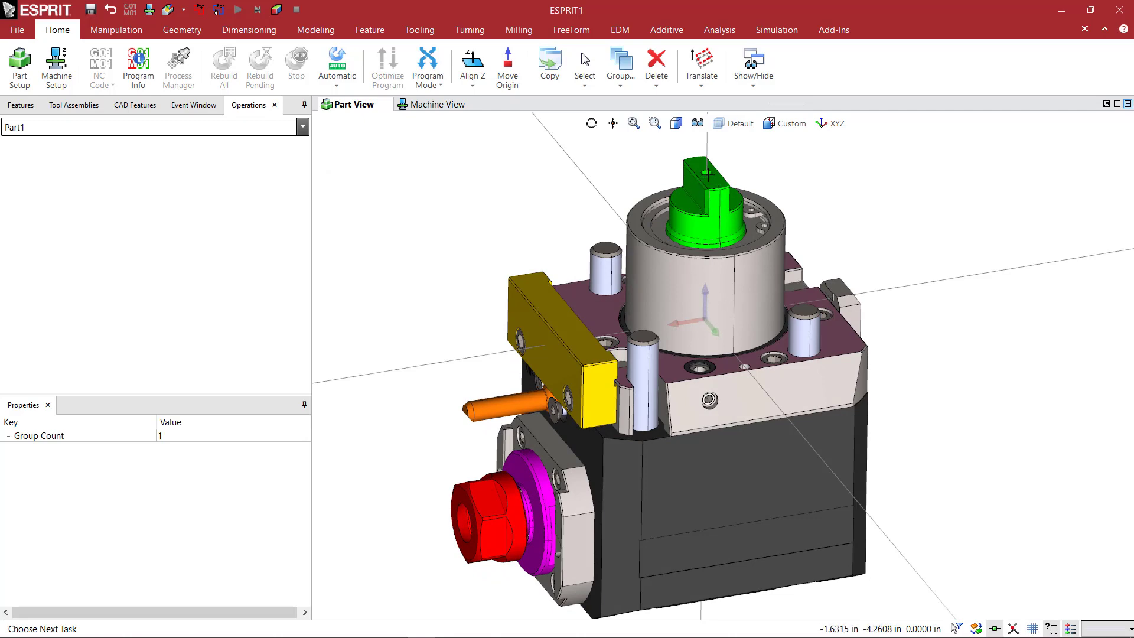
{"action": "scroll", "coordinate": [707, 174], "scroll_direction": "up", "scroll_amount": 6}
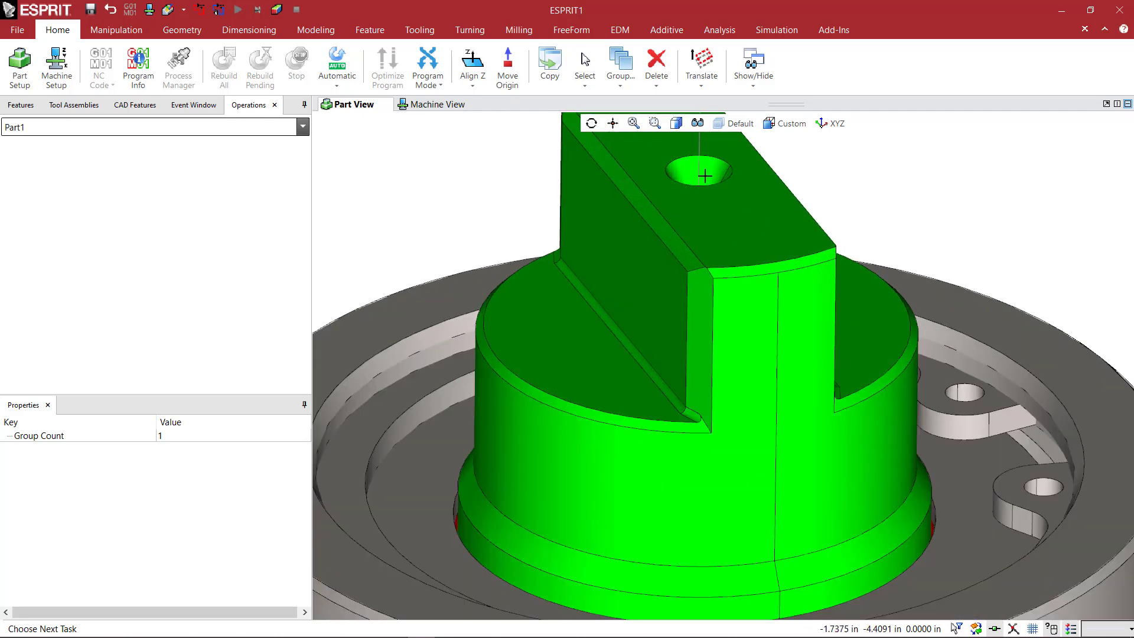
{"action": "scroll", "coordinate": [704, 175], "scroll_direction": "down", "scroll_amount": 4}
{"action": "mouse_move", "coordinate": [840, 185]}
{"action": "middle_mouse_down"}
{"action": "mouse_move", "coordinate": [843, 241]}
{"action": "mouse_move", "coordinate": [837, 177]}
{"action": "middle_mouse_up"}
{"action": "scroll", "coordinate": [831, 198], "scroll_direction": "down", "scroll_amount": 5}
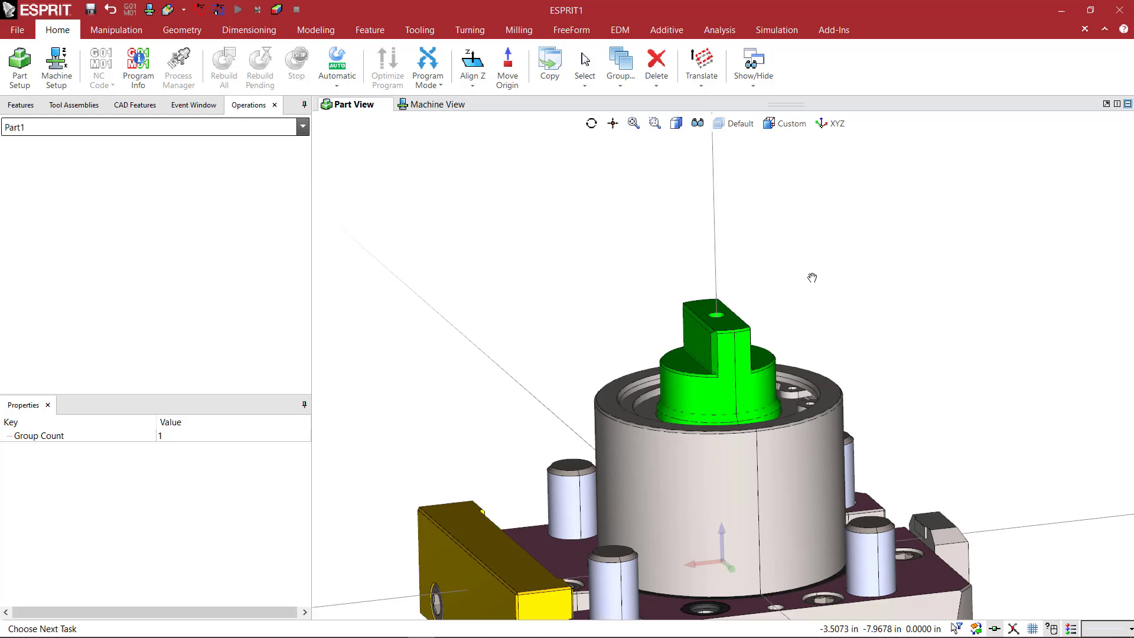
Select the outer cylindrical face of the holder's shank below the green drive tang
{"action": "middle_click_drag", "start_coordinate": [812, 277], "coordinate": [795, 192], "text": "ctrl"}
{"action": "middle_click_drag", "start_coordinate": [822, 305], "coordinate": [811, 257], "text": "ctrl"}
{"action": "left_click", "coordinate": [688, 369]}
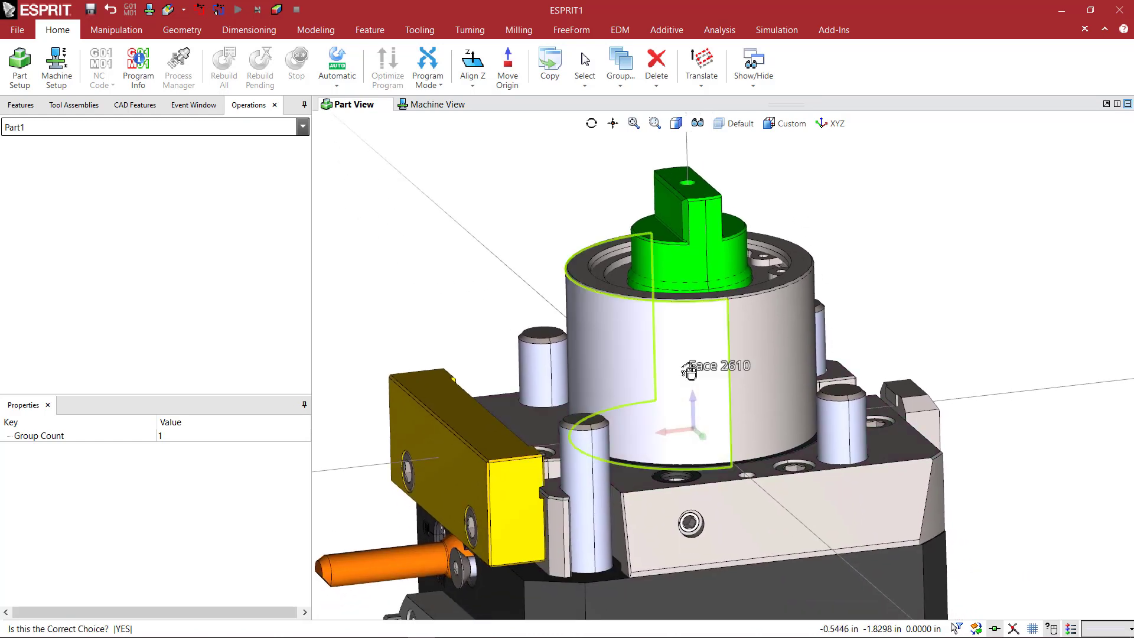
{"action": "left_click", "coordinate": [690, 371]}
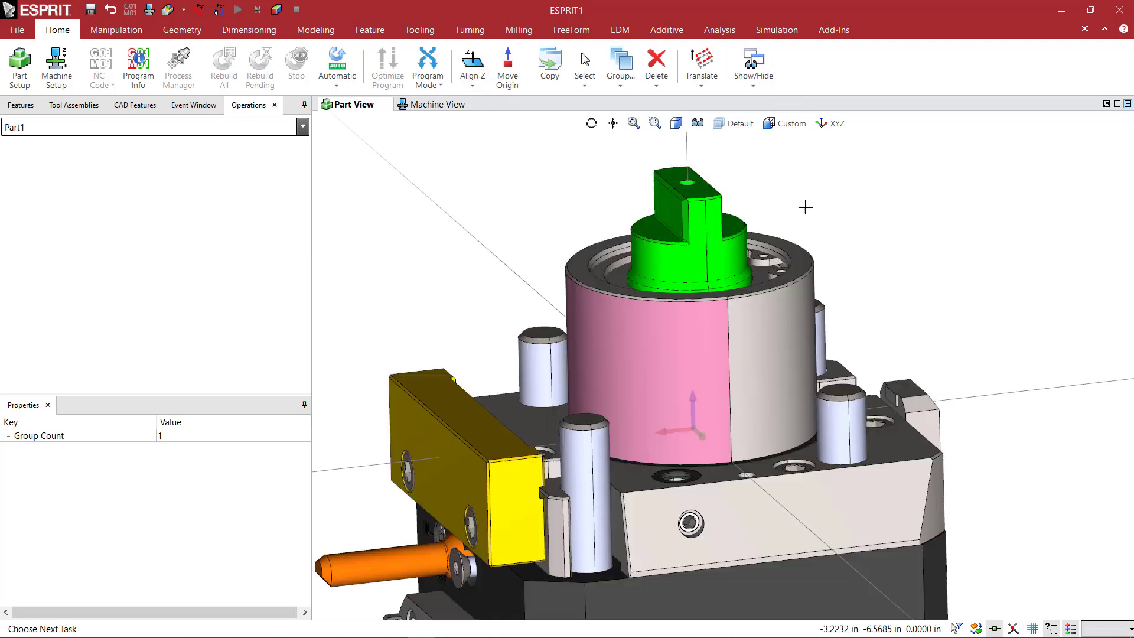
Clear the selection of the tool holder's shank and main body
{"action": "scroll", "coordinate": [810, 222], "scroll_direction": "down", "scroll_amount": 3}
{"action": "middle_click_drag", "start_coordinate": [827, 238], "coordinate": [832, 246]}
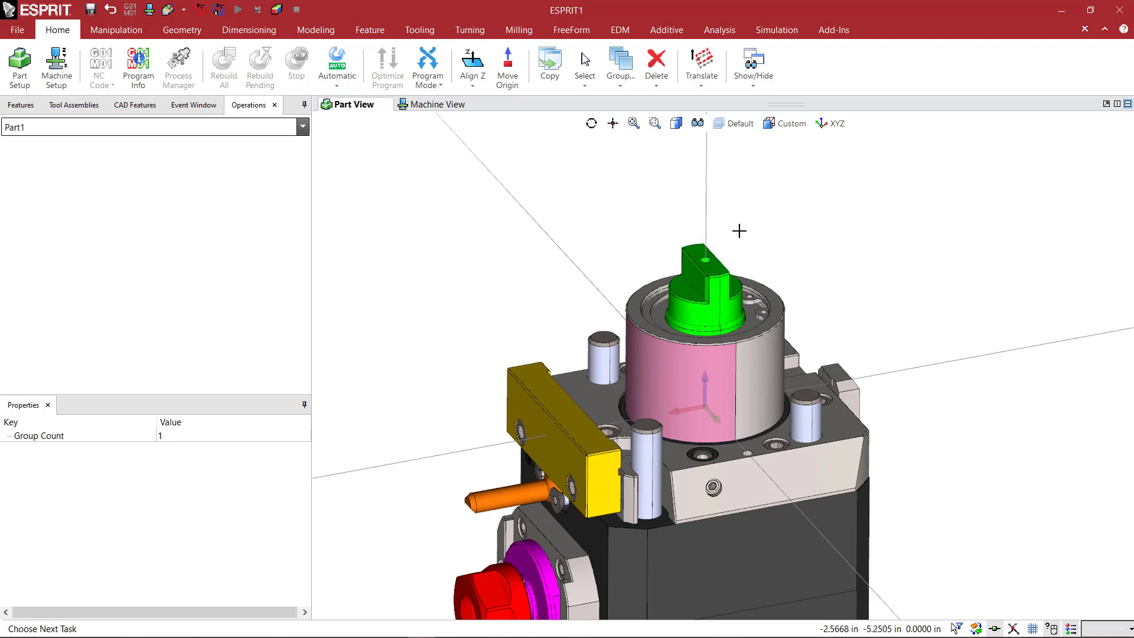
{"action": "middle_click_drag", "start_coordinate": [759, 247], "coordinate": [731, 212], "text": "ctrl"}
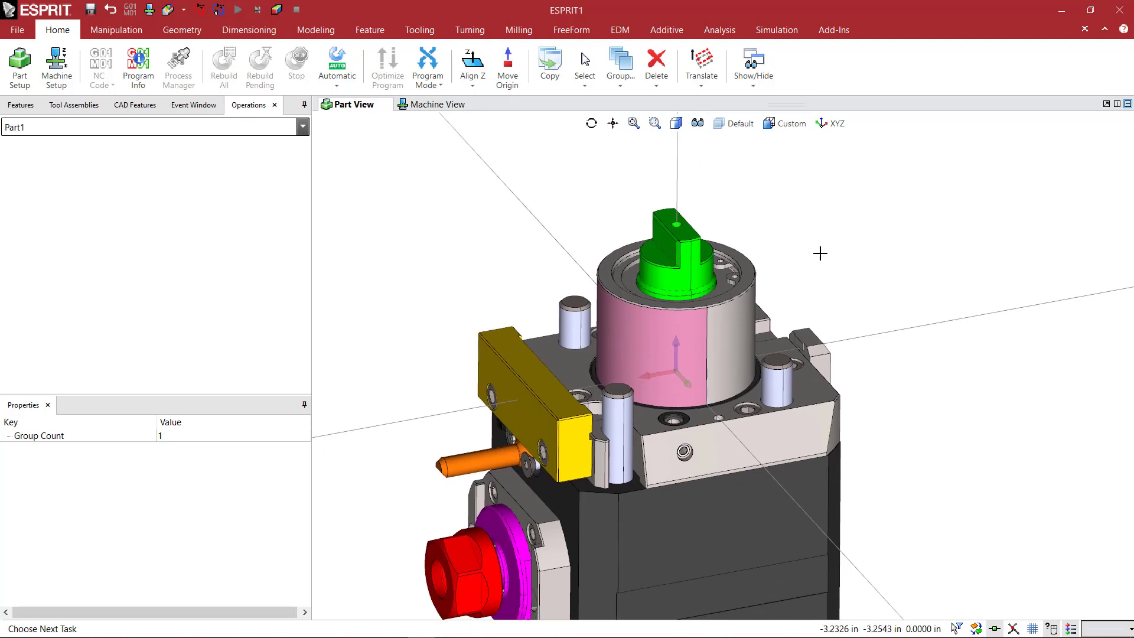
{"action": "left_click", "coordinate": [877, 276]}
Examine the complete tool holder from several angles, including its body, collet nut, shank and position relative to the global axes
{"action": "scroll", "coordinate": [881, 275], "scroll_direction": "down", "scroll_amount": 2}
{"action": "middle_click_drag", "start_coordinate": [880, 275], "coordinate": [924, 323]}
{"action": "middle_click_drag", "start_coordinate": [703, 320], "coordinate": [706, 323]}
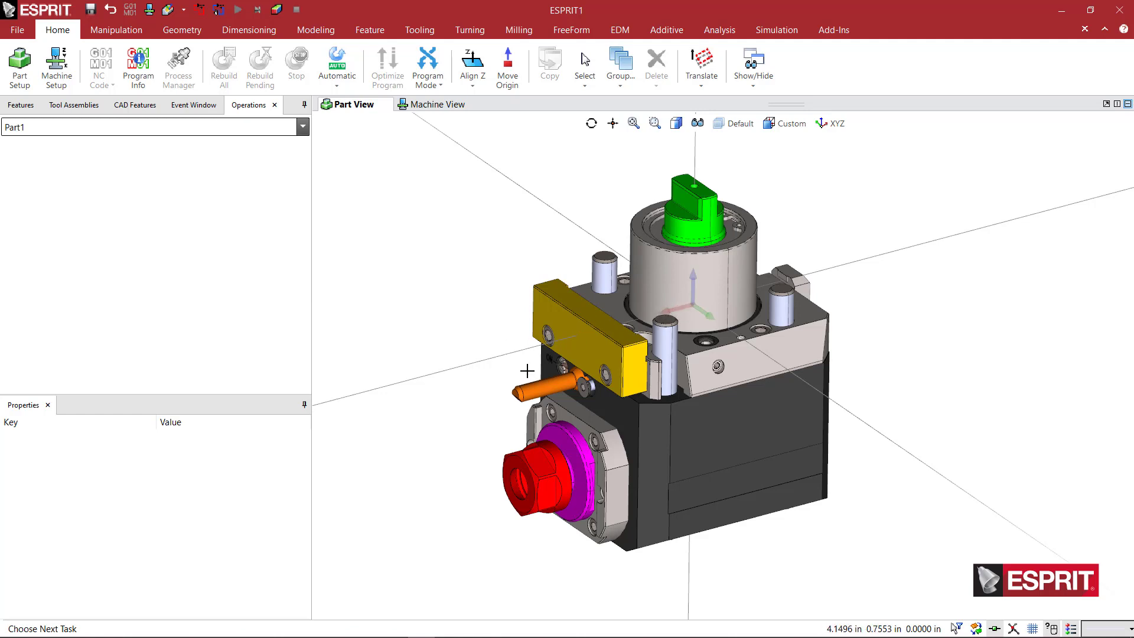
{"action": "scroll", "coordinate": [527, 371], "scroll_direction": "down", "scroll_amount": 2}
{"action": "middle_click_drag", "start_coordinate": [709, 435], "coordinate": [783, 427]}
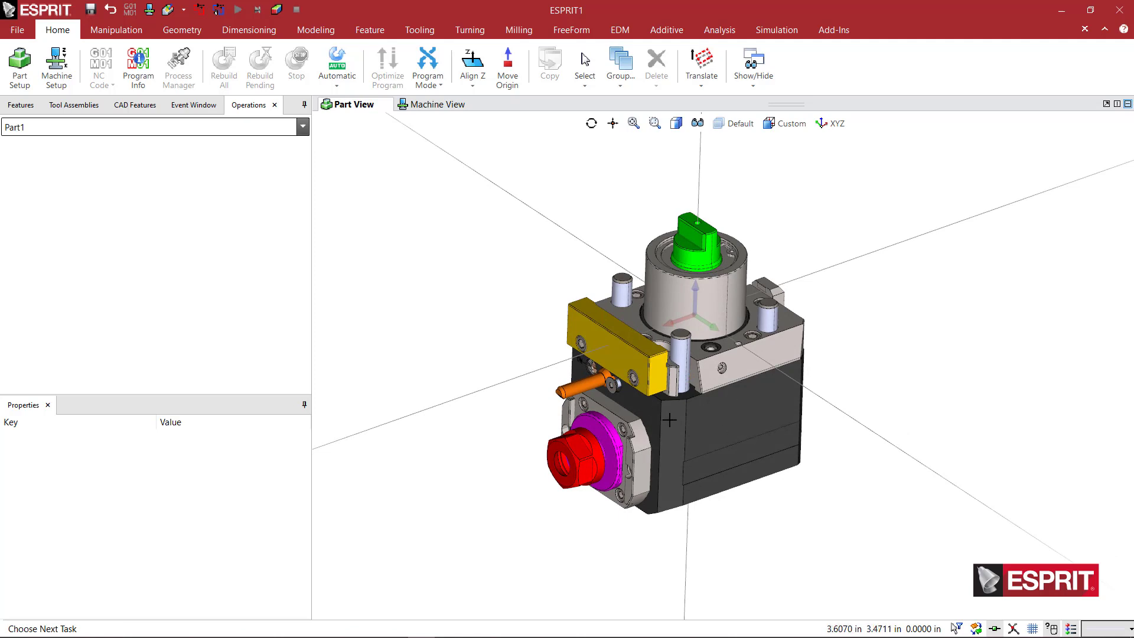
{"action": "middle_click_drag", "start_coordinate": [669, 420], "coordinate": [590, 444]}
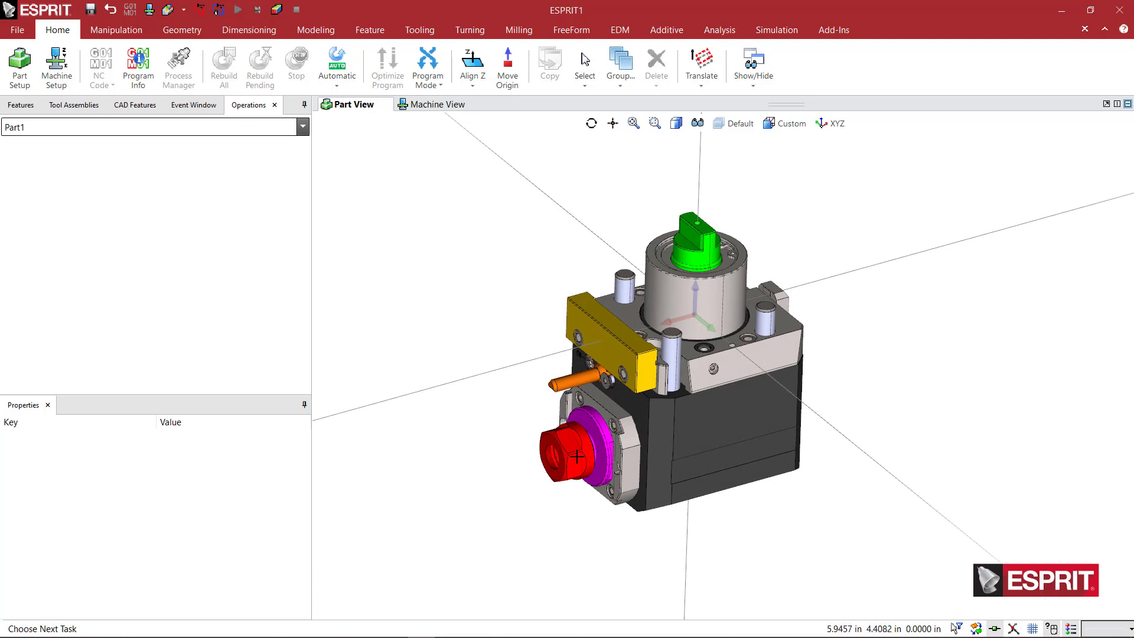
{"action": "scroll", "coordinate": [578, 459], "scroll_direction": "down", "scroll_amount": 2}
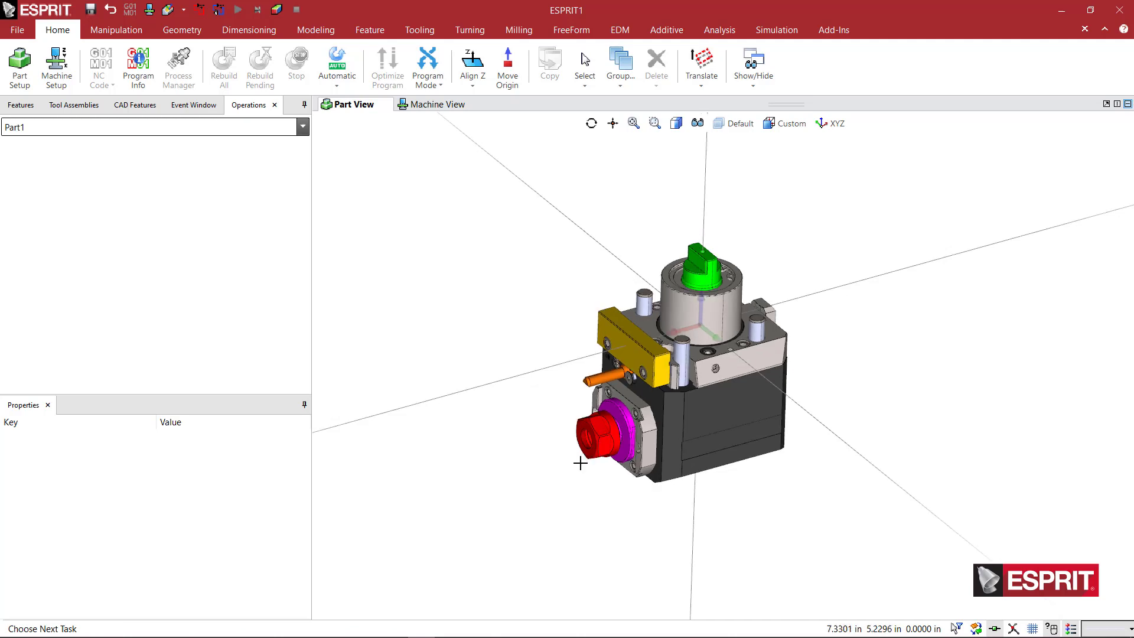
{"action": "middle_click_drag", "start_coordinate": [579, 459], "coordinate": [596, 445]}
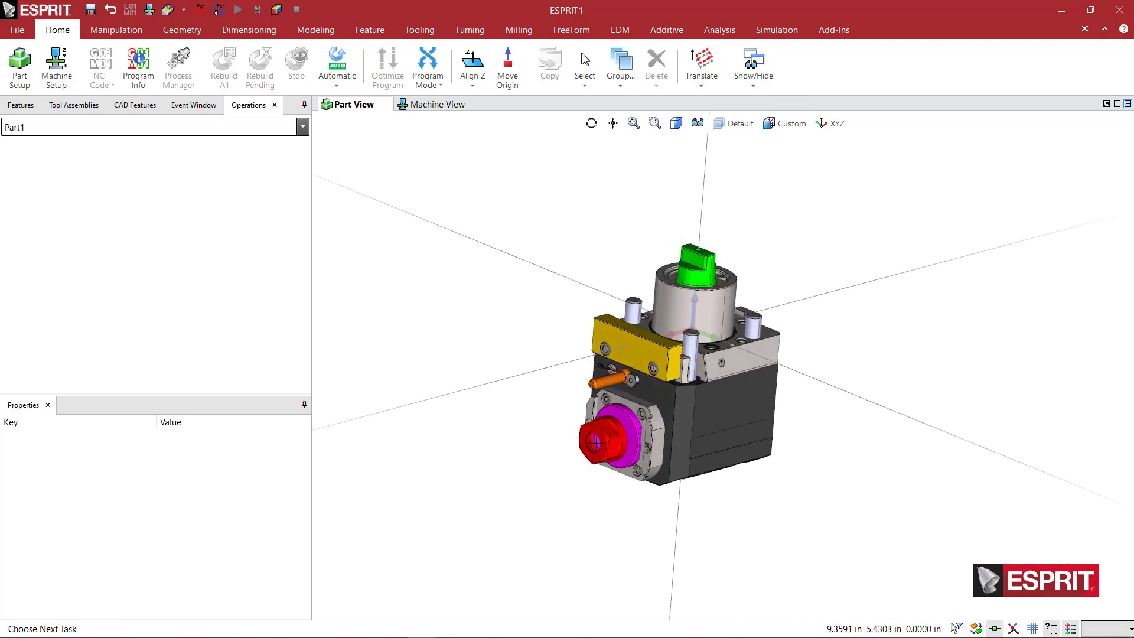
{"action": "scroll", "coordinate": [594, 442], "scroll_direction": "up", "scroll_amount": 4}
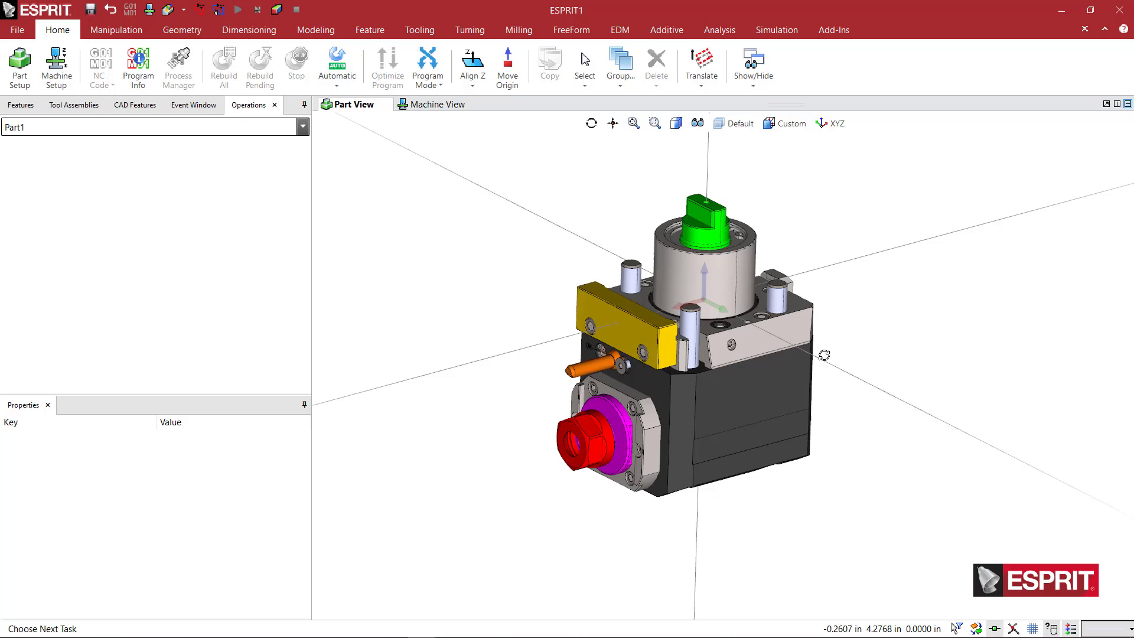
{"action": "middle_click_drag", "start_coordinate": [823, 355], "coordinate": [809, 352]}
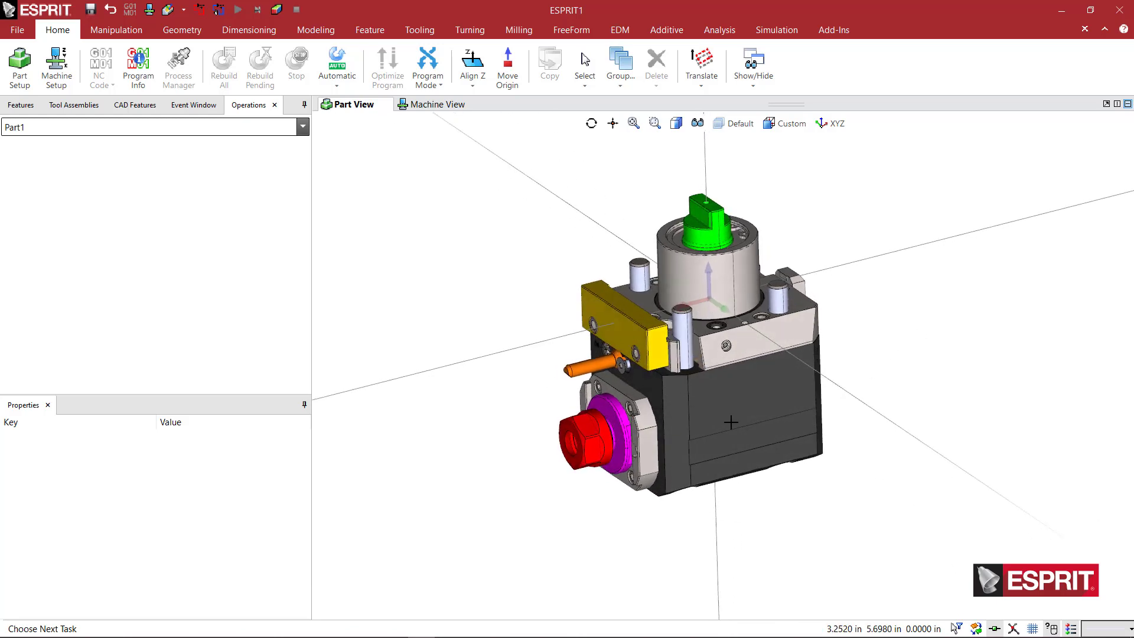
{"action": "middle_click_drag", "start_coordinate": [730, 422], "coordinate": [660, 438]}
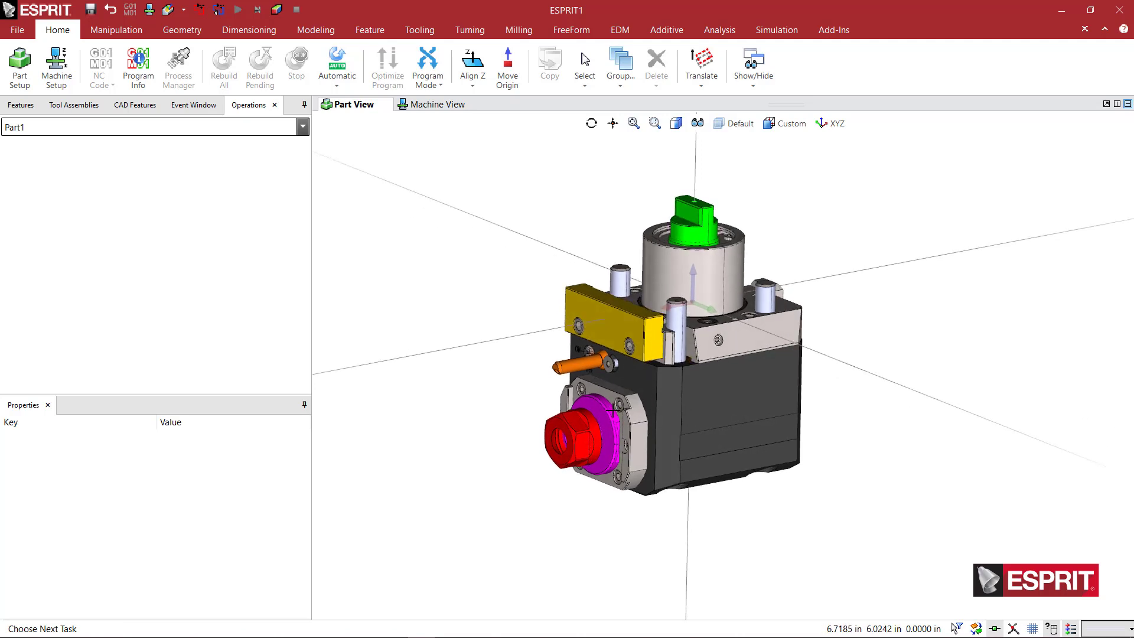
{"action": "middle_click_drag", "start_coordinate": [620, 436], "coordinate": [758, 431]}
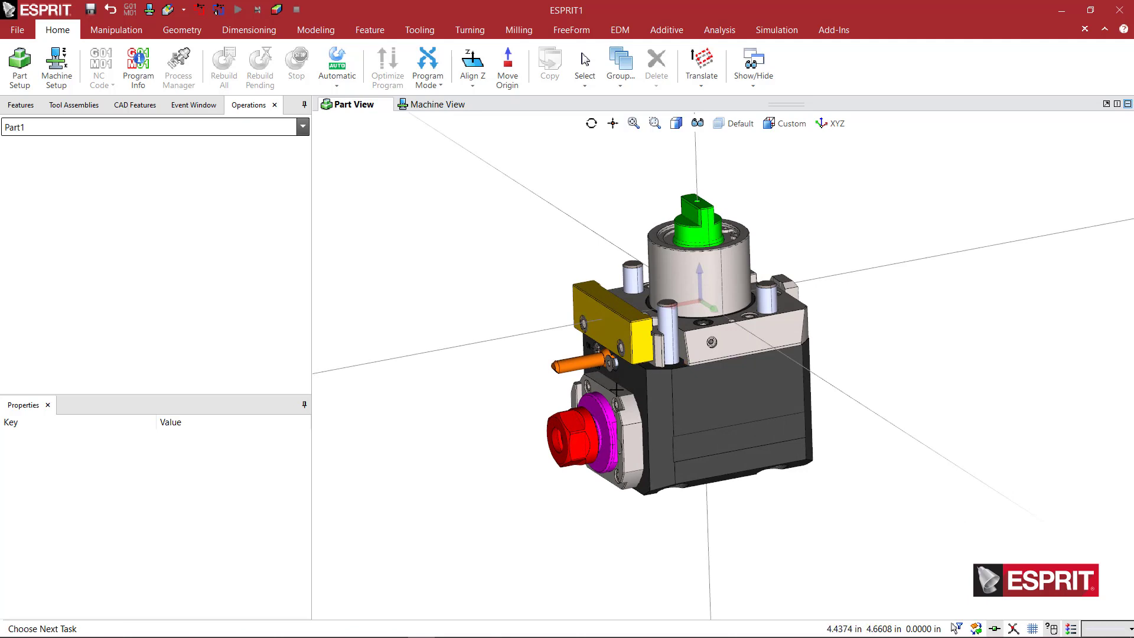
Select all solids of the tool holder and set their color to light gray from the basic colors
{"action": "right_click", "coordinate": [521, 274]}
{"action": "left_click", "coordinate": [565, 336]}
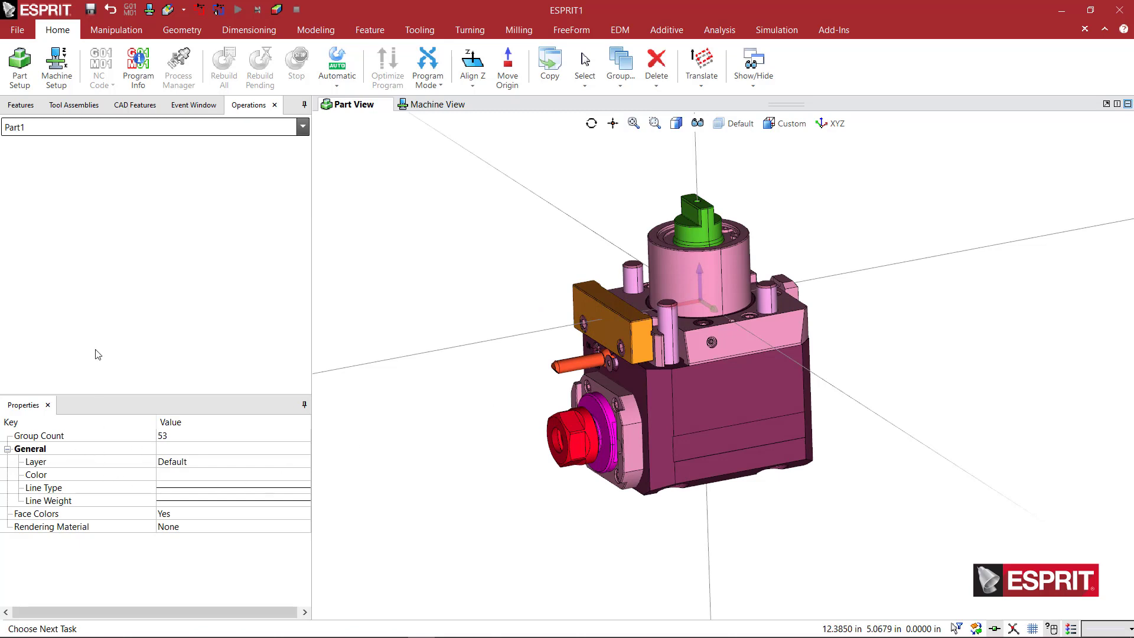
{"action": "left_click", "coordinate": [106, 35]}
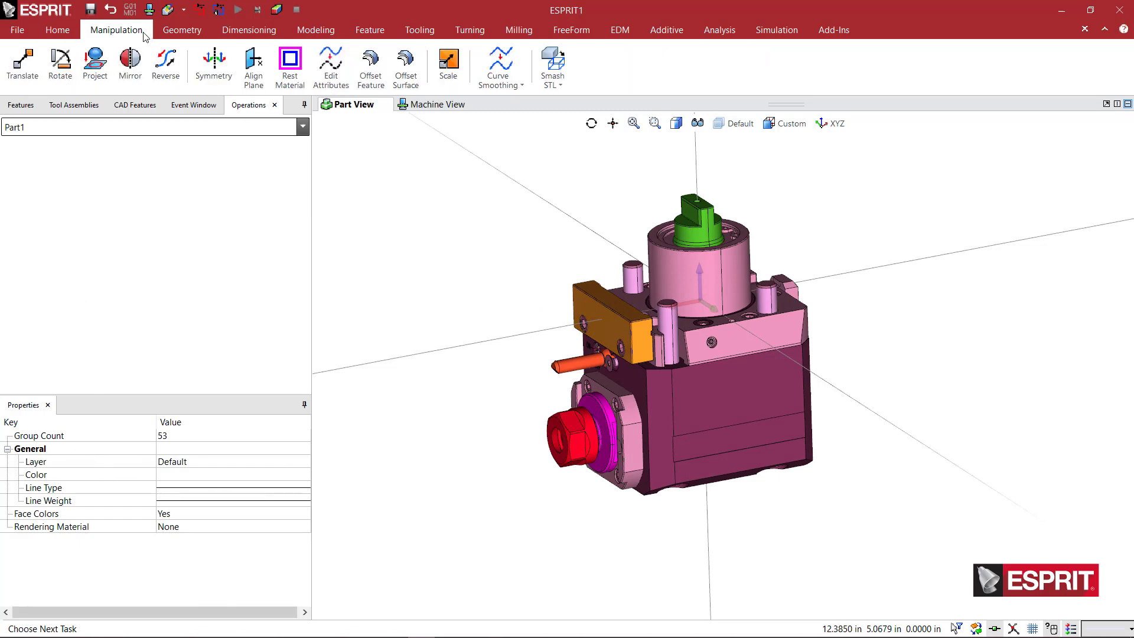
{"action": "left_click", "coordinate": [68, 35]}
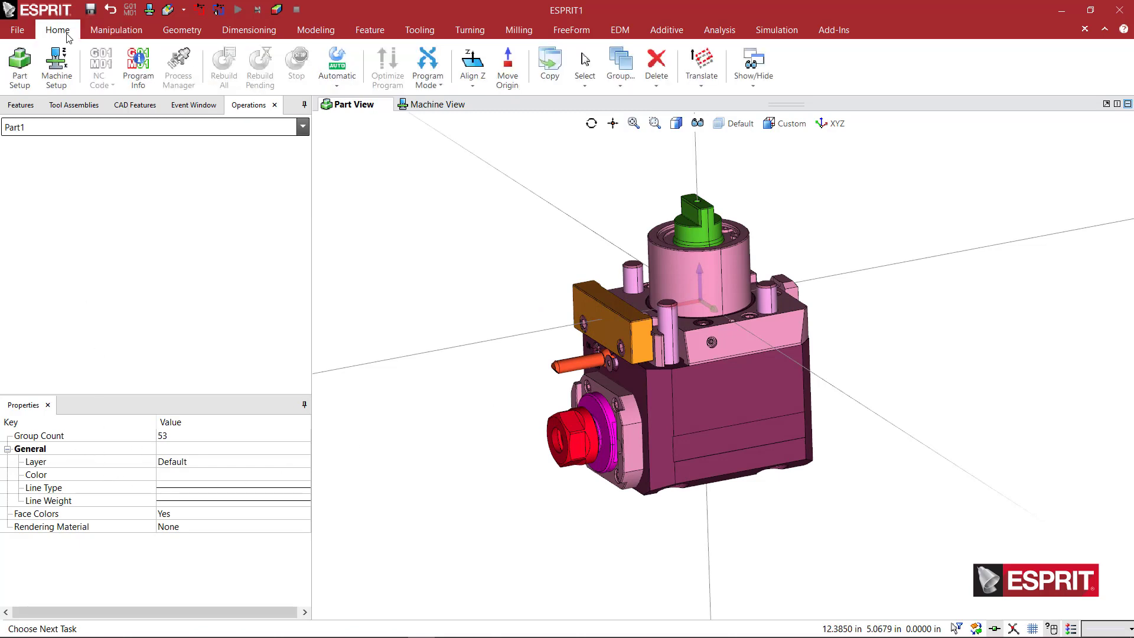
{"action": "left_click", "coordinate": [756, 88]}
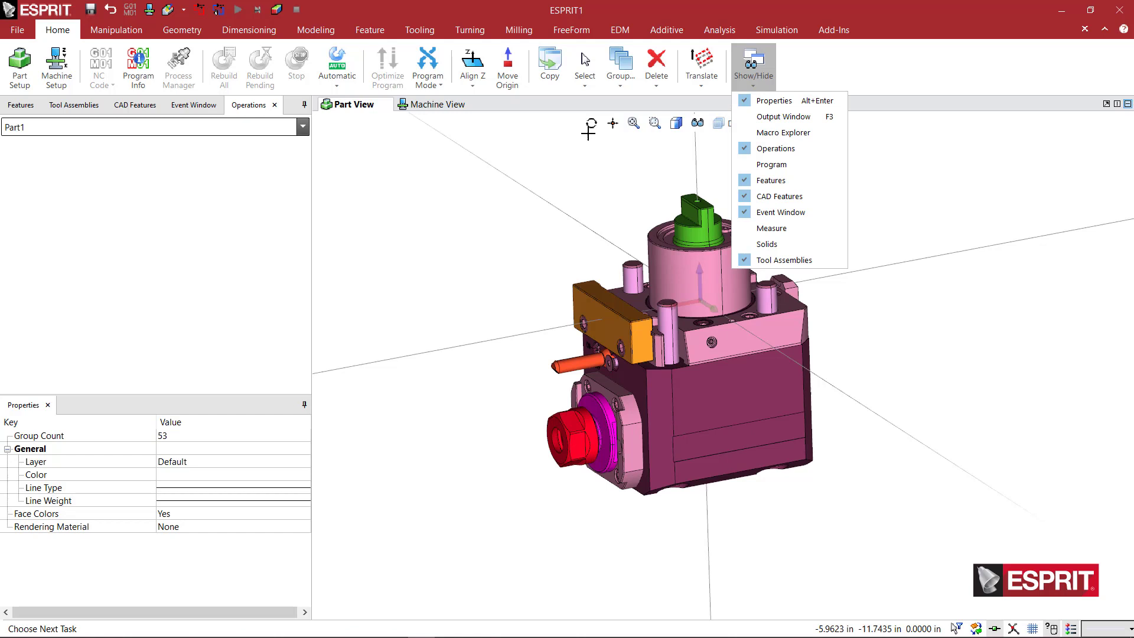
{"action": "left_click", "coordinate": [263, 476]}
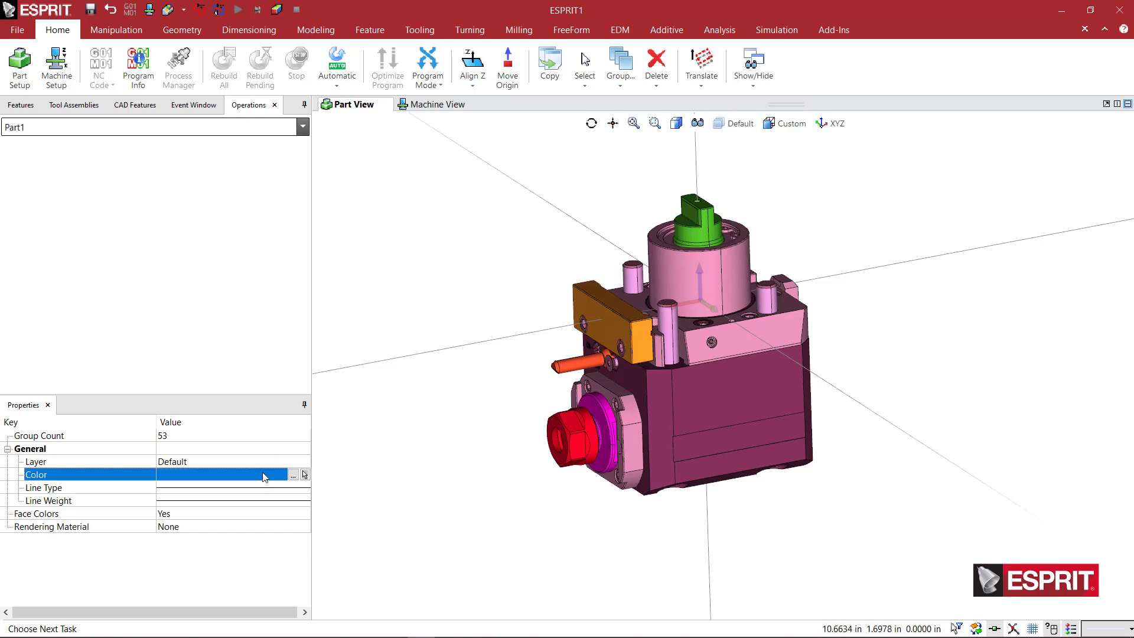
{"action": "left_click", "coordinate": [292, 475]}
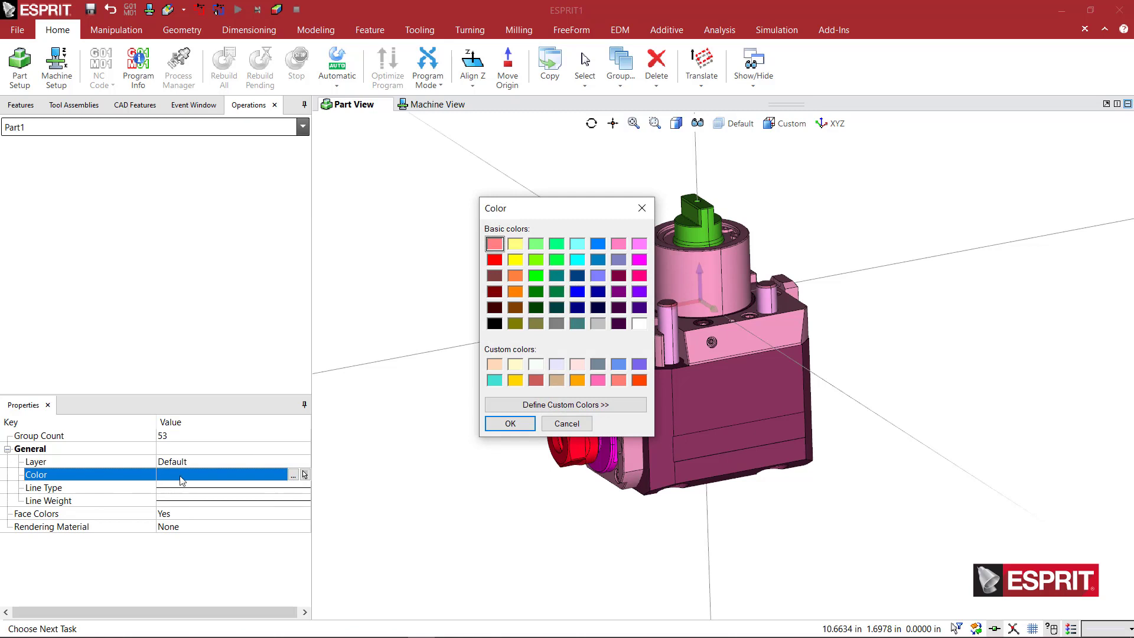
{"action": "left_click", "coordinate": [597, 324]}
{"action": "left_click", "coordinate": [509, 424]}
{"action": "left_click", "coordinate": [511, 431]}
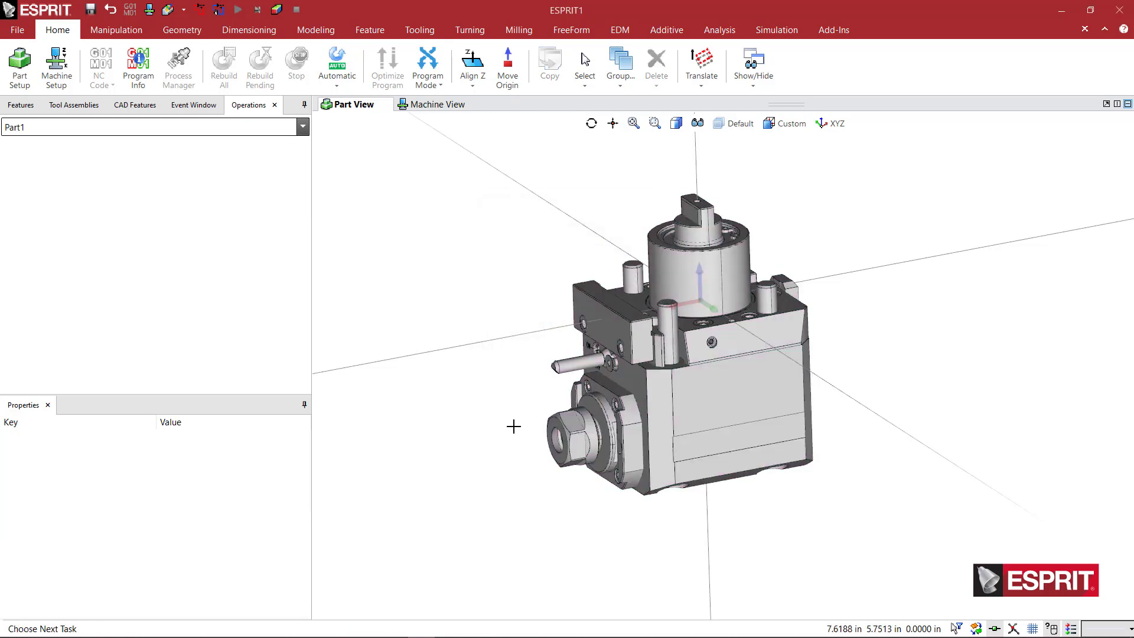
Set the color of the main holder body solid to dark gray and clear the selection
{"action": "middle_click_drag", "start_coordinate": [515, 418], "coordinate": [488, 402]}
{"action": "middle_click_drag", "start_coordinate": [664, 413], "coordinate": [669, 403]}
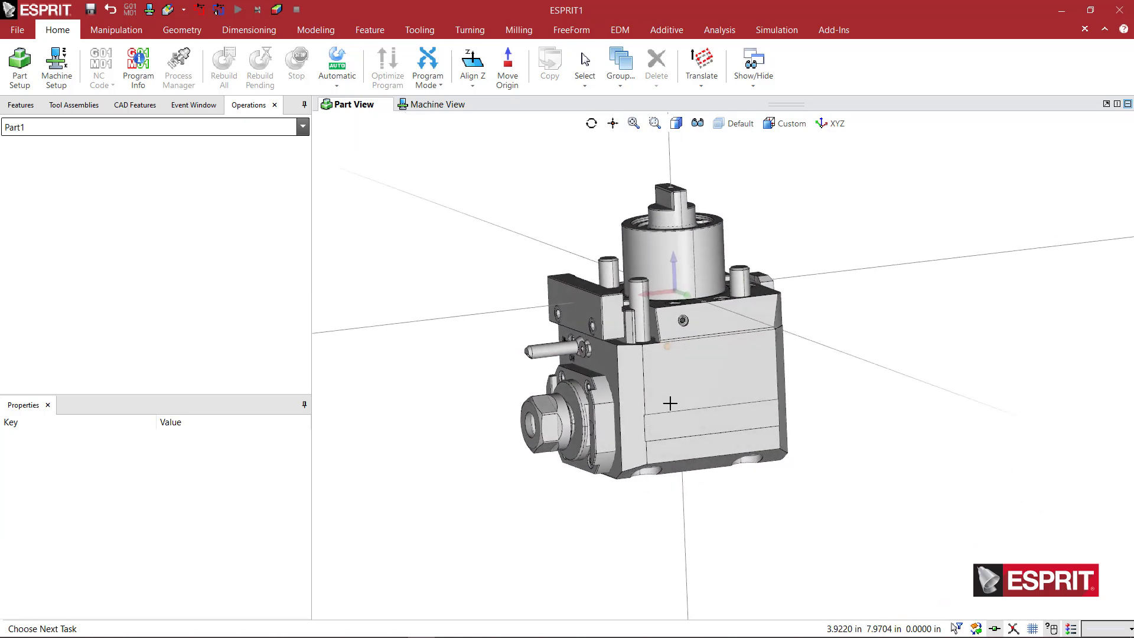
{"action": "left_click", "coordinate": [691, 386]}
{"action": "right_click", "coordinate": [692, 389]}
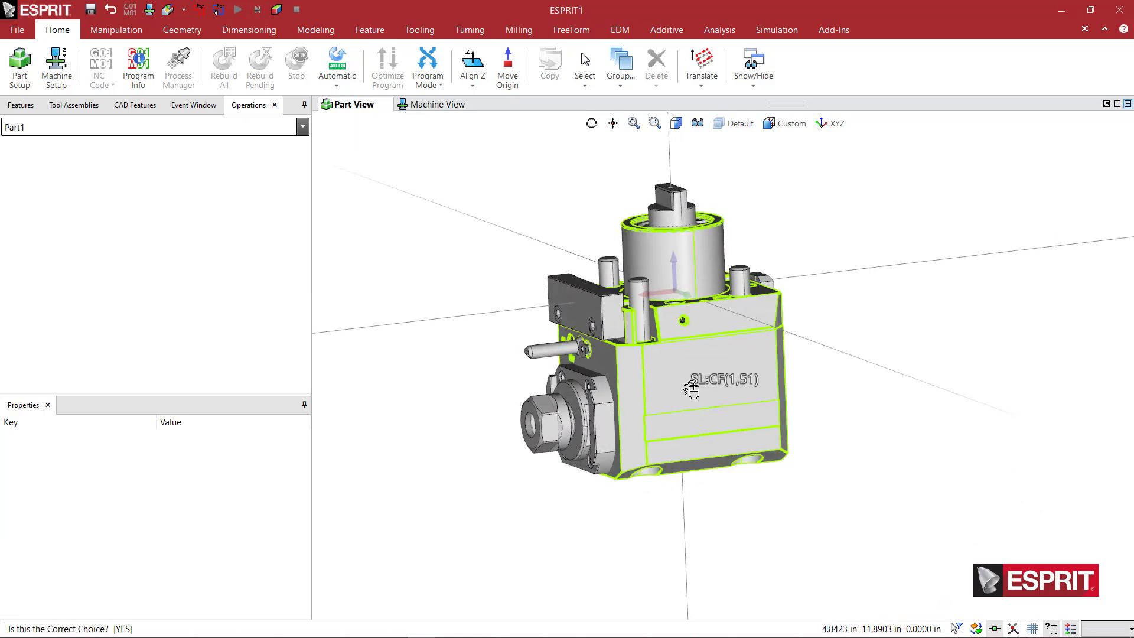
{"action": "left_click", "coordinate": [692, 393]}
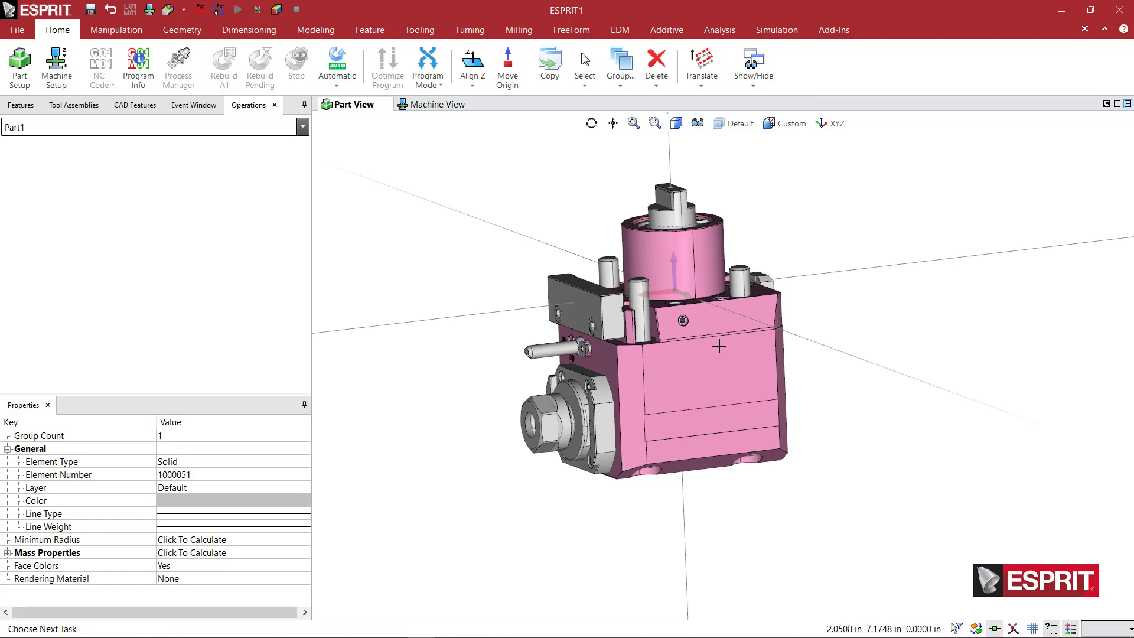
{"action": "left_click", "coordinate": [302, 498]}
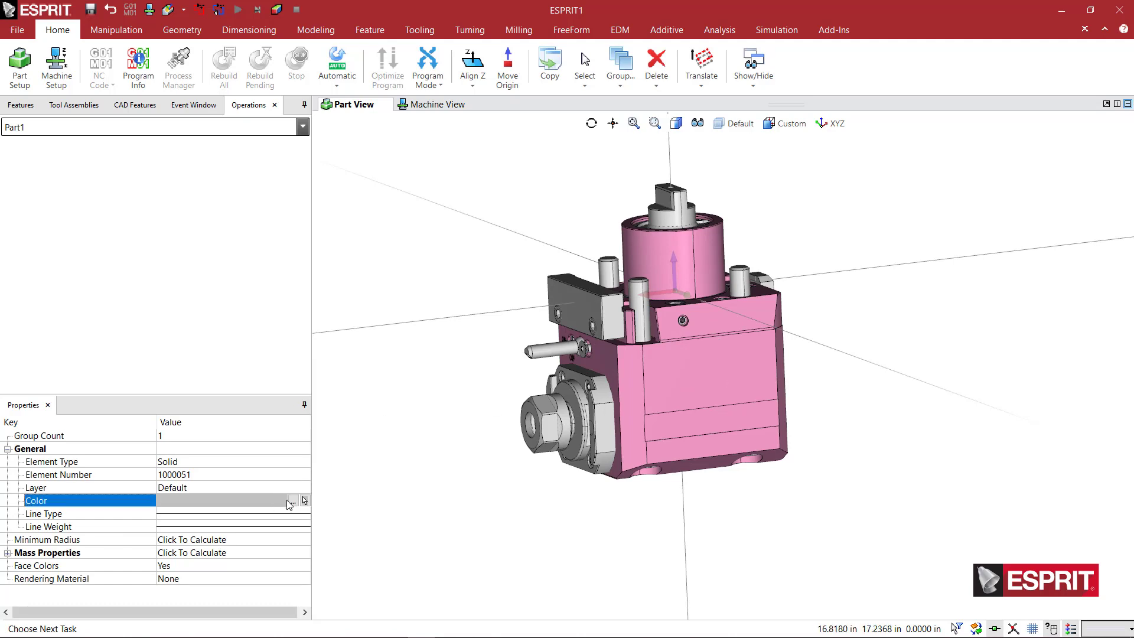
{"action": "left_click", "coordinate": [303, 500]}
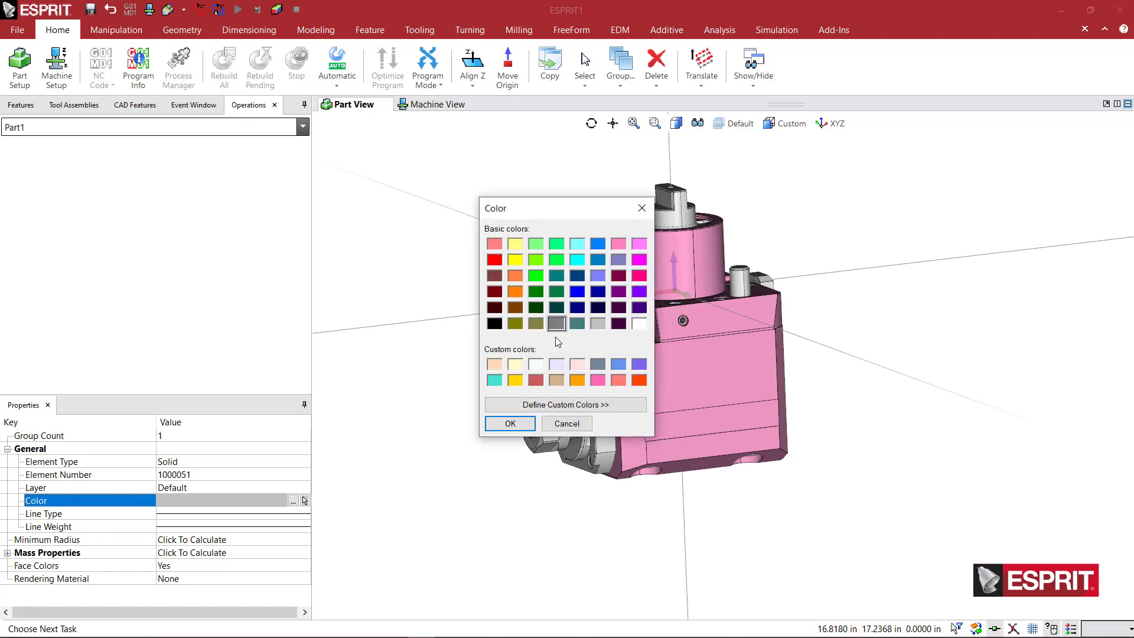
{"action": "left_click", "coordinate": [512, 423]}
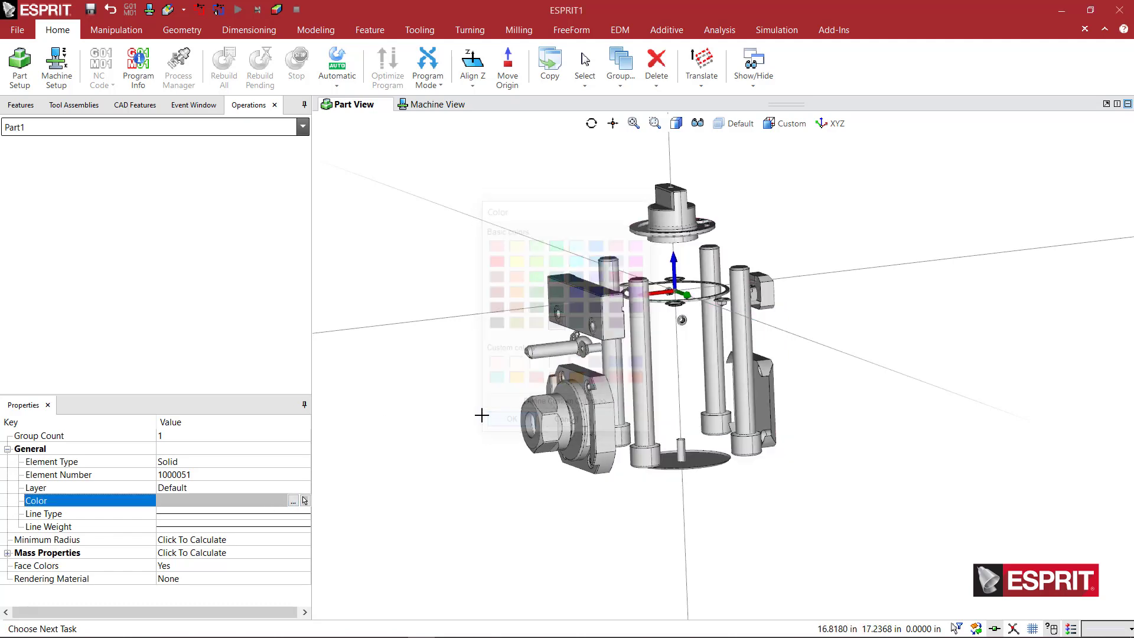
{"action": "key", "text": "Escape"}
Set the color of the rectangular block bolted to the side of the holder body to bright blue
{"action": "left_click", "coordinate": [577, 322]}
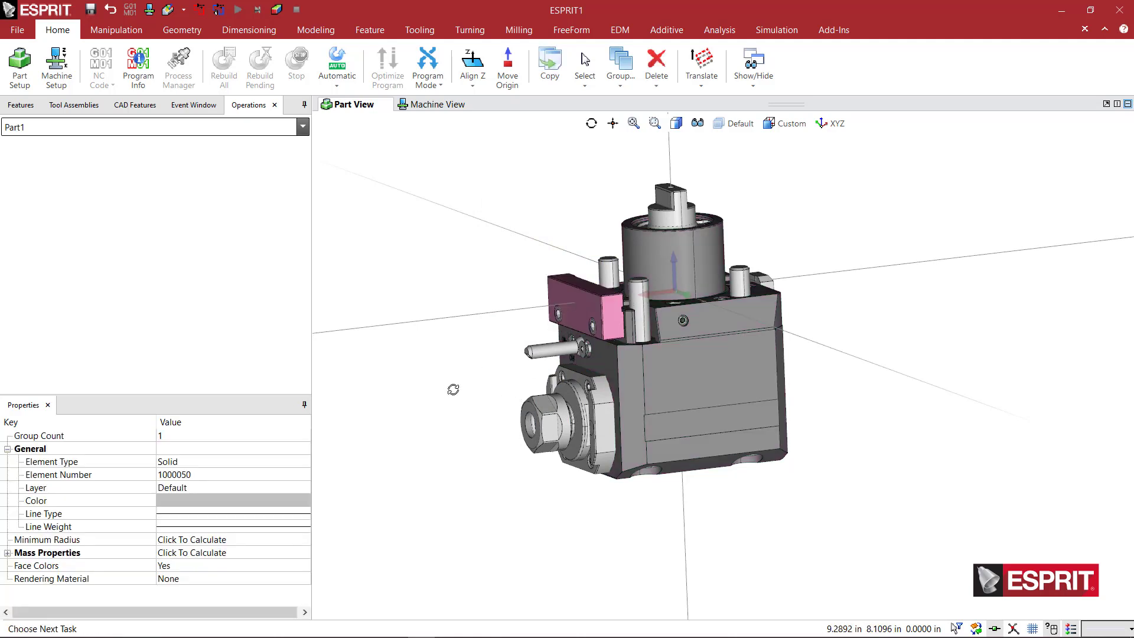
{"action": "middle_click_drag", "start_coordinate": [453, 389], "coordinate": [460, 392]}
{"action": "left_click", "coordinate": [302, 499]}
{"action": "left_click", "coordinate": [303, 500]}
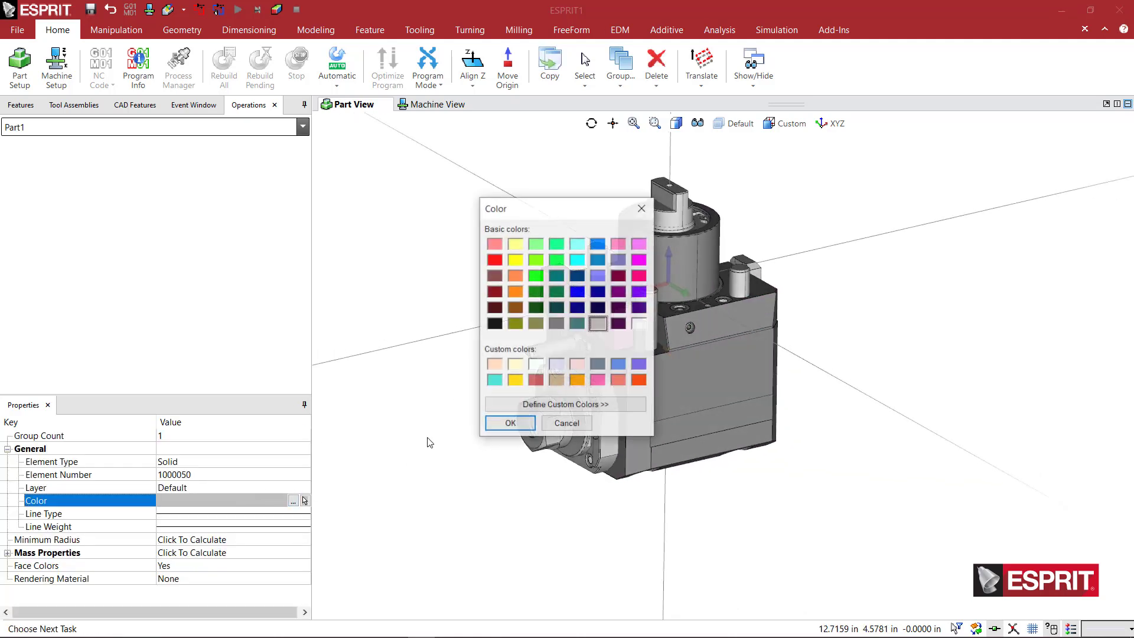
{"action": "left_click", "coordinate": [598, 244]}
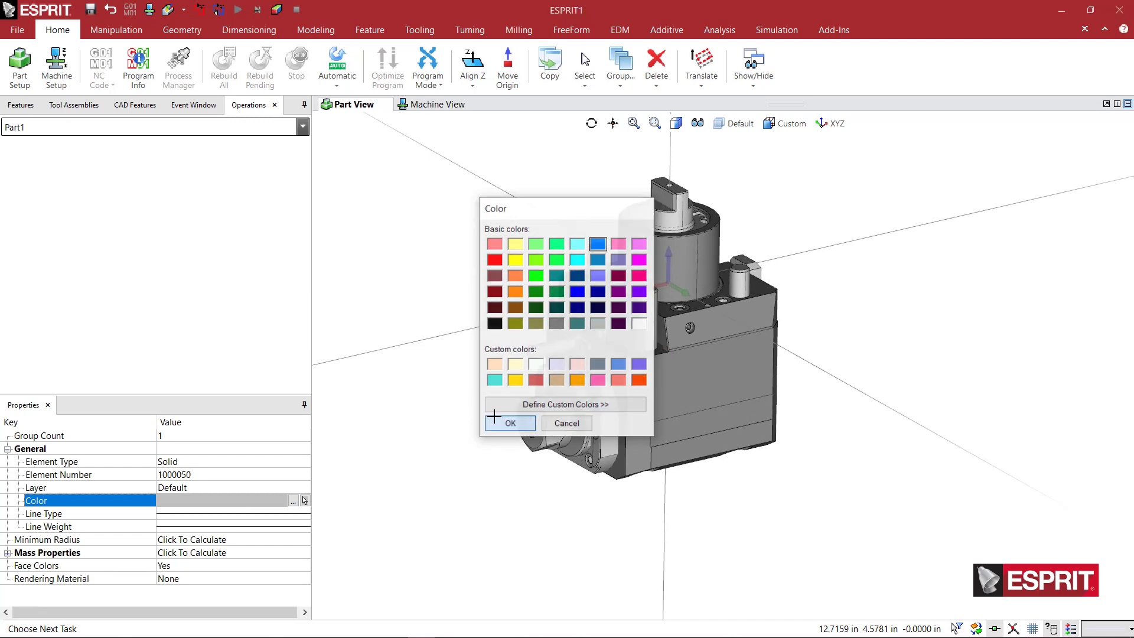
{"action": "left_click", "coordinate": [506, 424]}
Set the color of the pointed pin below the blue block to the peach custom color and clear the selection
{"action": "middle_click_drag", "start_coordinate": [506, 405], "coordinate": [654, 394]}
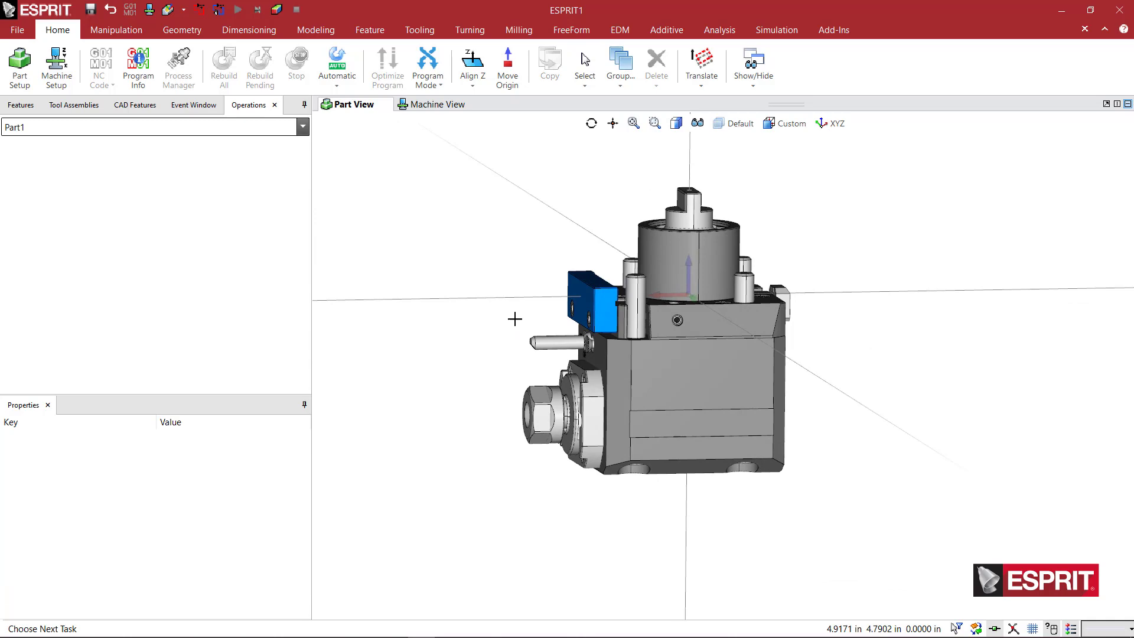
{"action": "left_click", "coordinate": [537, 341]}
{"action": "scroll", "coordinate": [560, 356], "scroll_direction": "up", "scroll_amount": 3}
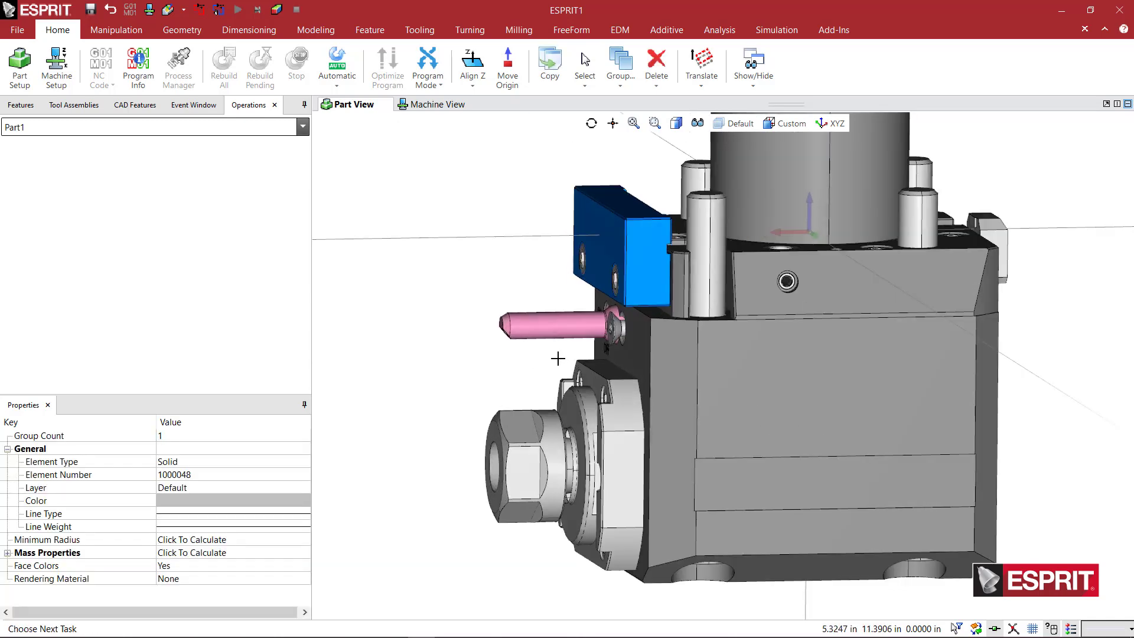
{"action": "scroll", "coordinate": [557, 354], "scroll_direction": "up", "scroll_amount": 2}
{"action": "mouse_move", "coordinate": [578, 358]}
{"action": "middle_mouse_down"}
{"action": "mouse_move", "coordinate": [588, 356]}
{"action": "mouse_move", "coordinate": [579, 362]}
{"action": "middle_mouse_up"}
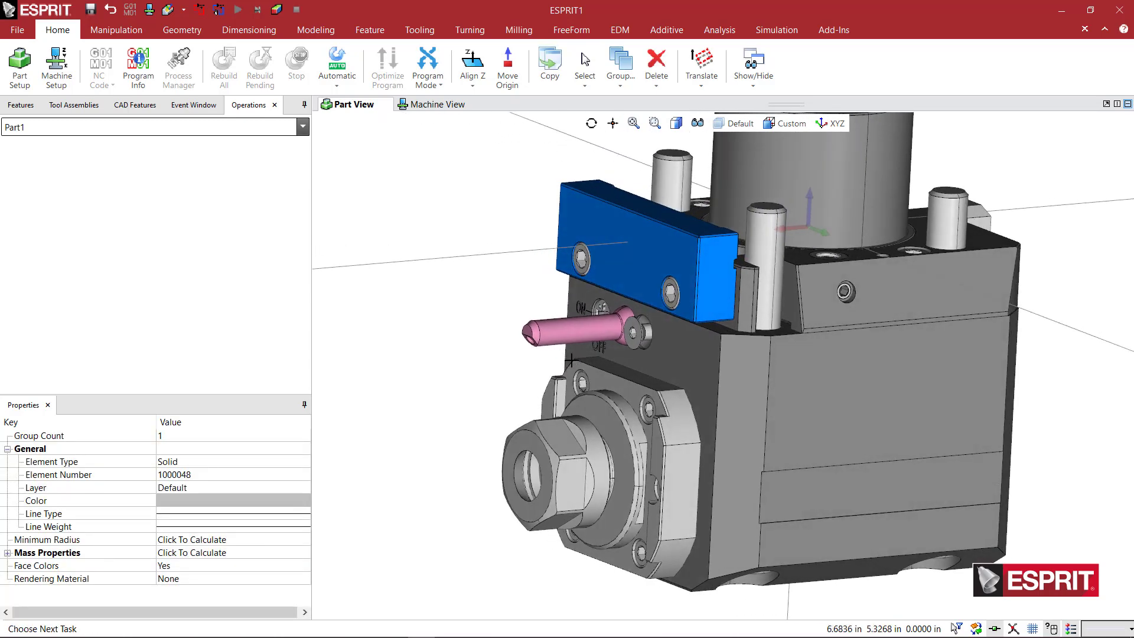
{"action": "left_click", "coordinate": [272, 496]}
{"action": "left_click", "coordinate": [292, 501]}
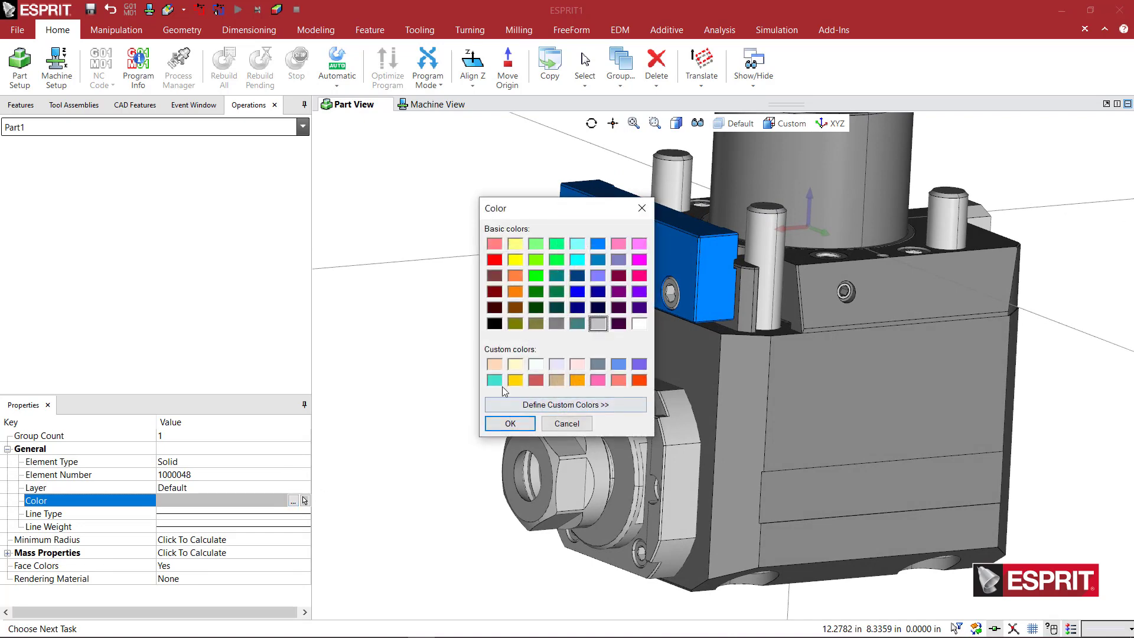
{"action": "left_click", "coordinate": [495, 364]}
{"action": "left_click", "coordinate": [510, 423]}
{"action": "left_click", "coordinate": [481, 367]}
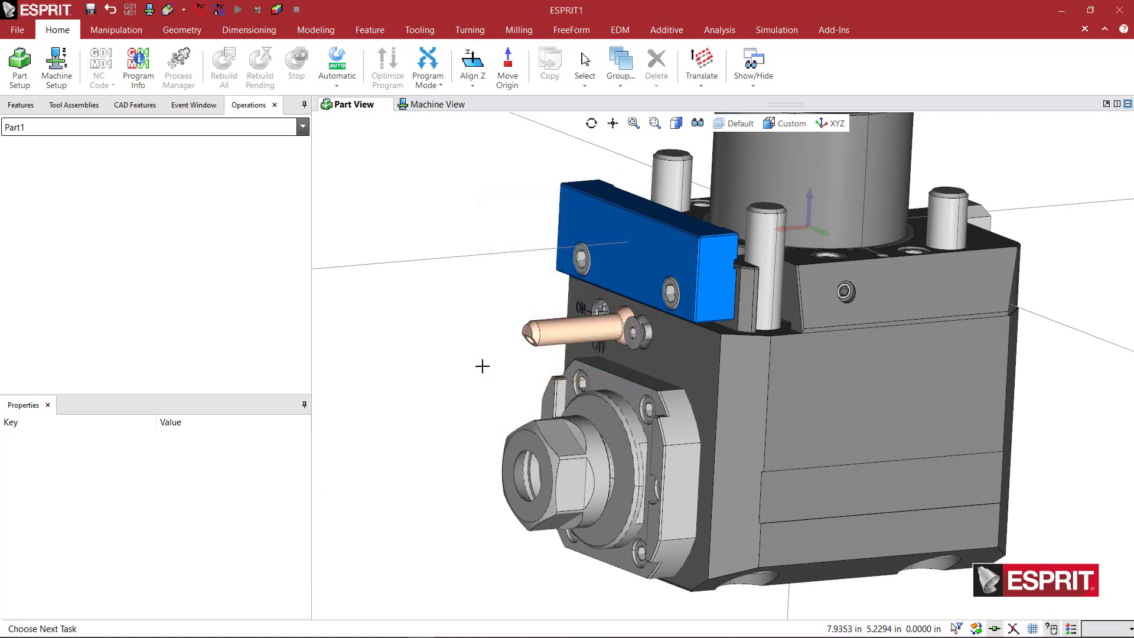
Add the dark gray with RGB 76, 76, 76 to the custom colors, apply it to the hexagonal collet nut, and clear the selection
{"action": "middle_click_drag", "start_coordinate": [496, 377], "coordinate": [479, 337]}
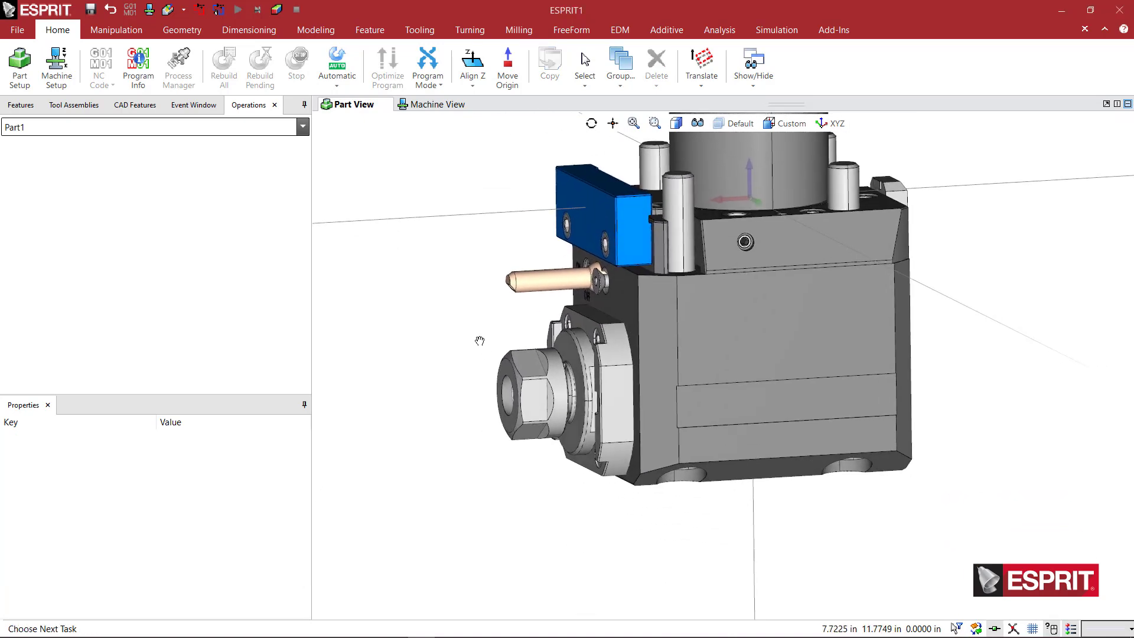
{"action": "scroll", "coordinate": [540, 405], "scroll_direction": "up", "scroll_amount": 5}
{"action": "left_click", "coordinate": [539, 414]}
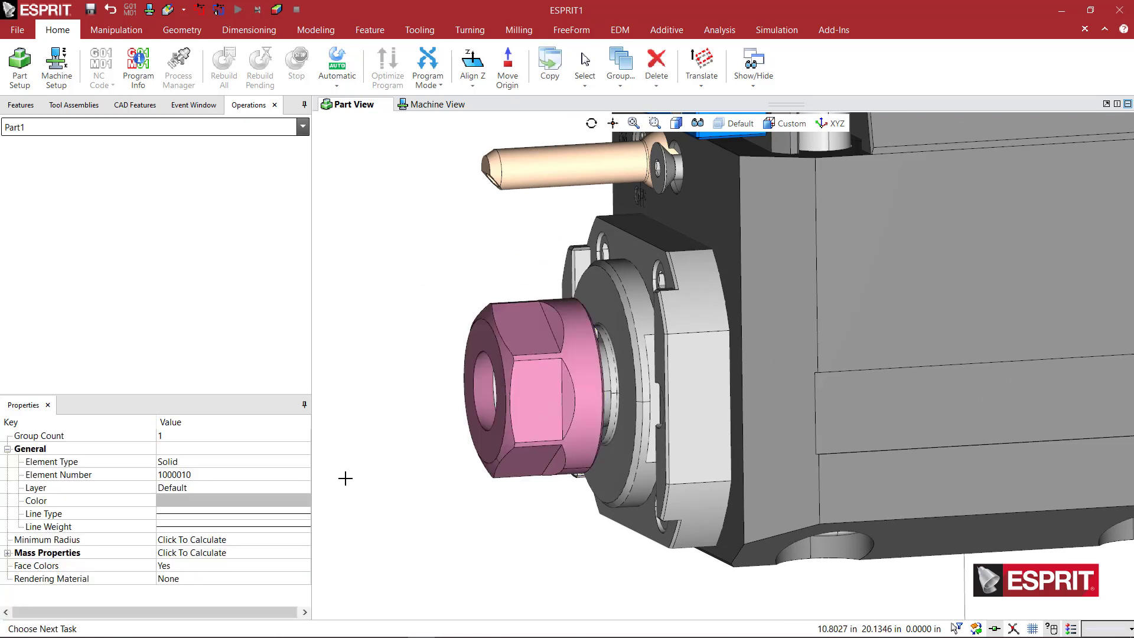
{"action": "left_click", "coordinate": [299, 501]}
{"action": "left_click", "coordinate": [295, 500]}
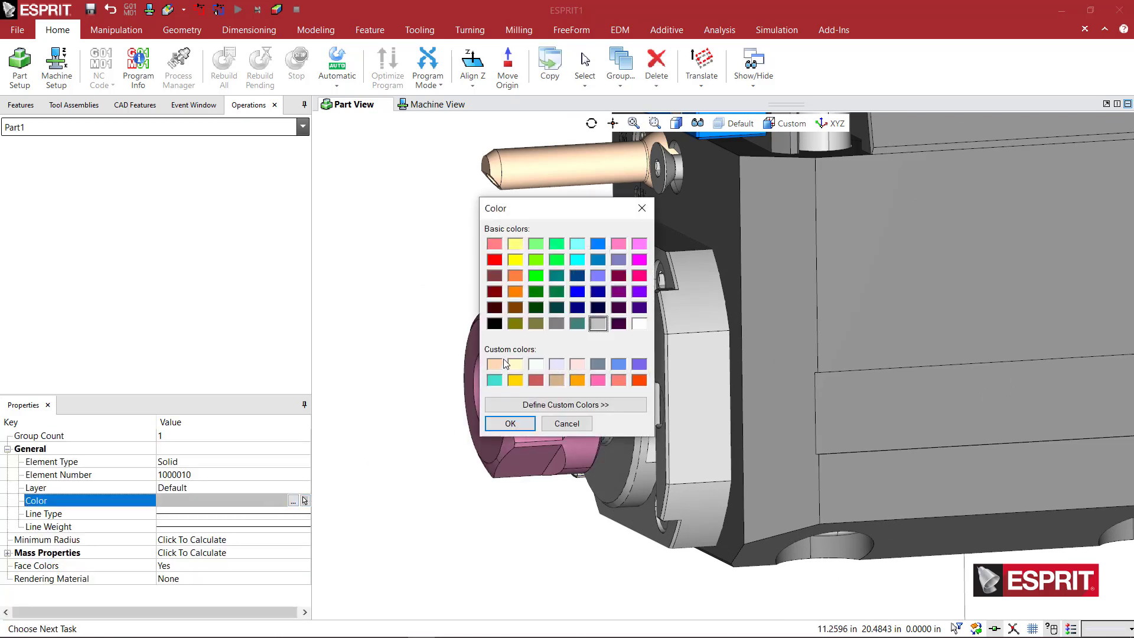
{"action": "left_click", "coordinate": [583, 404]}
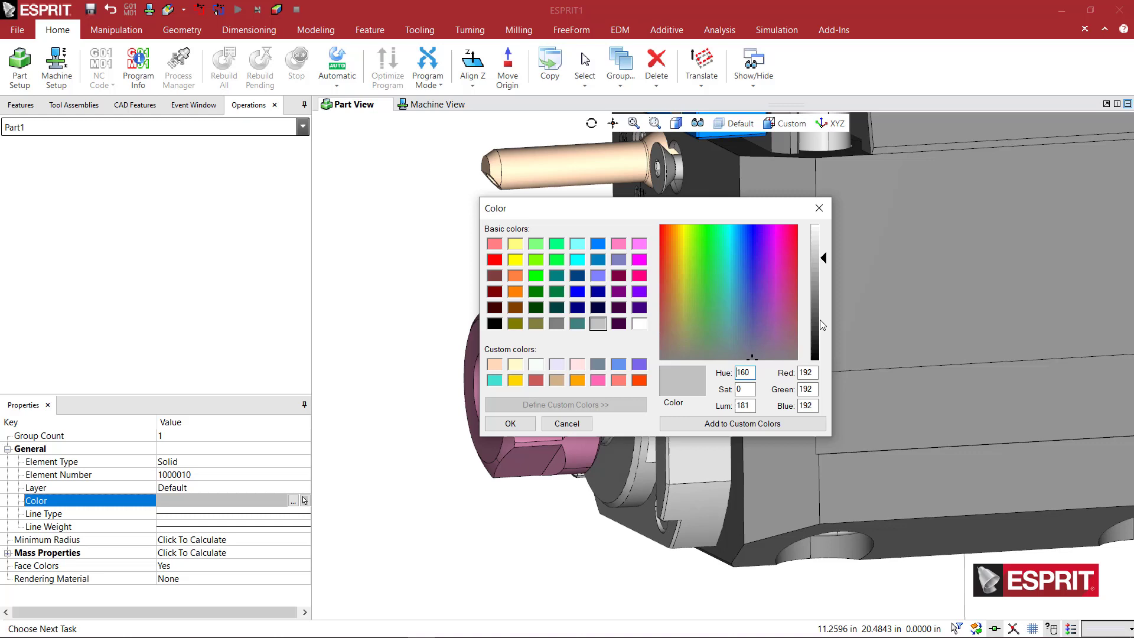
{"action": "left_click", "coordinate": [710, 423]}
{"action": "left_click", "coordinate": [495, 365]}
{"action": "left_click", "coordinate": [509, 421]}
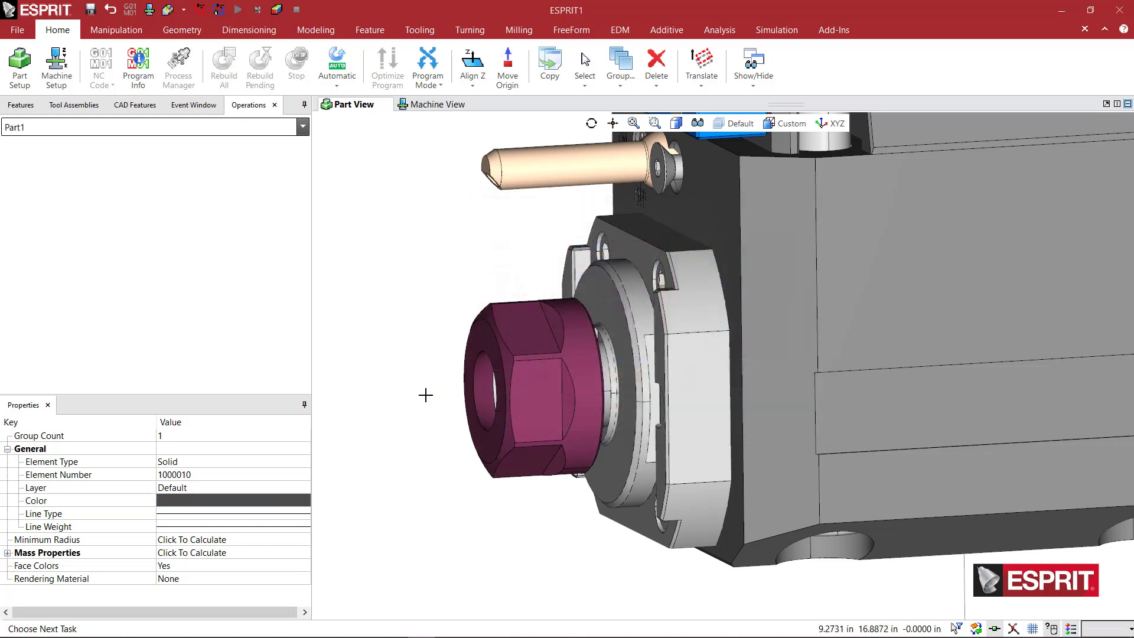
{"action": "left_click", "coordinate": [425, 393]}
Set the color of the flange plate and the round collar behind the collet nut to dark gray and clear the selection
{"action": "middle_click_drag", "start_coordinate": [425, 392], "coordinate": [441, 393]}
{"action": "scroll", "coordinate": [497, 377], "scroll_direction": "down", "scroll_amount": 3}
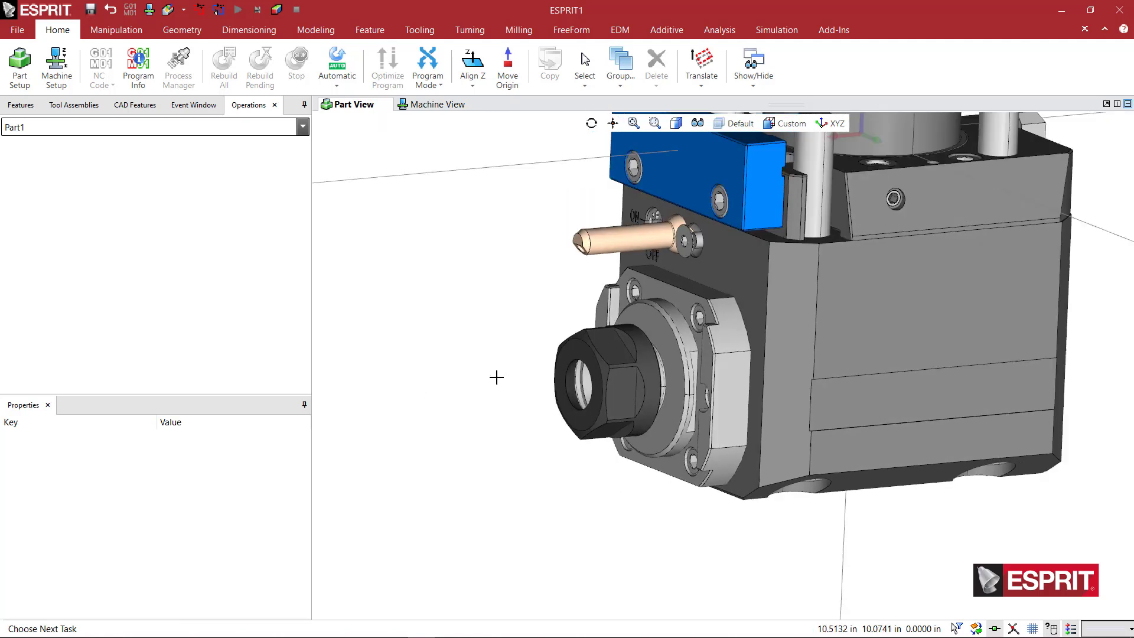
{"action": "middle_click_drag", "start_coordinate": [551, 380], "coordinate": [440, 364], "text": "ctrl"}
{"action": "scroll", "coordinate": [587, 368], "scroll_direction": "up", "scroll_amount": 1}
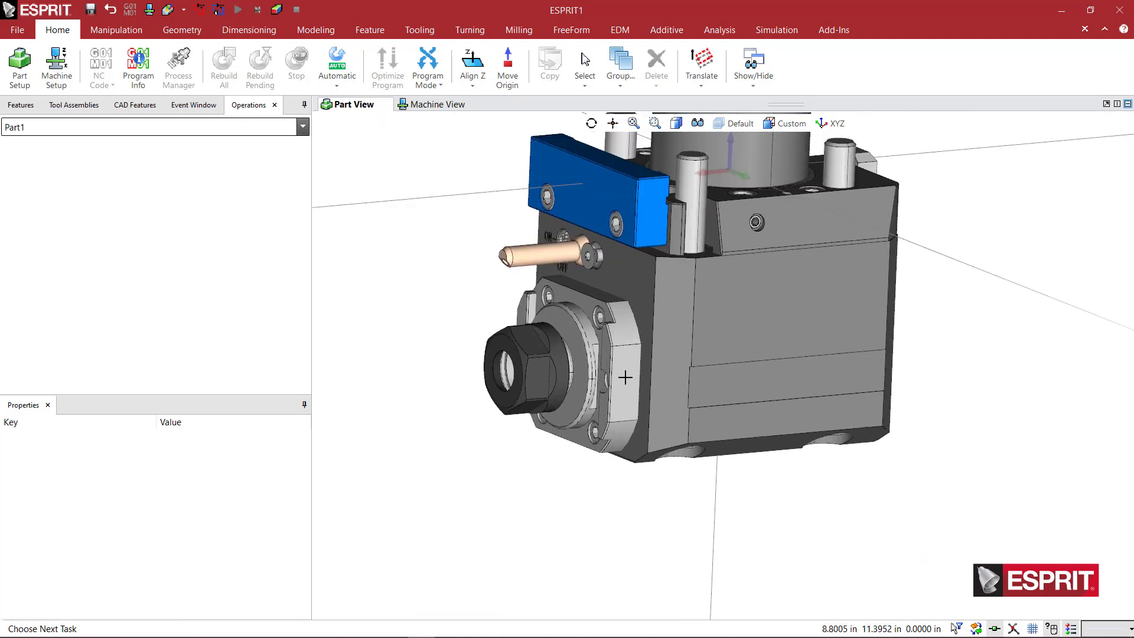
{"action": "left_click", "coordinate": [592, 378]}
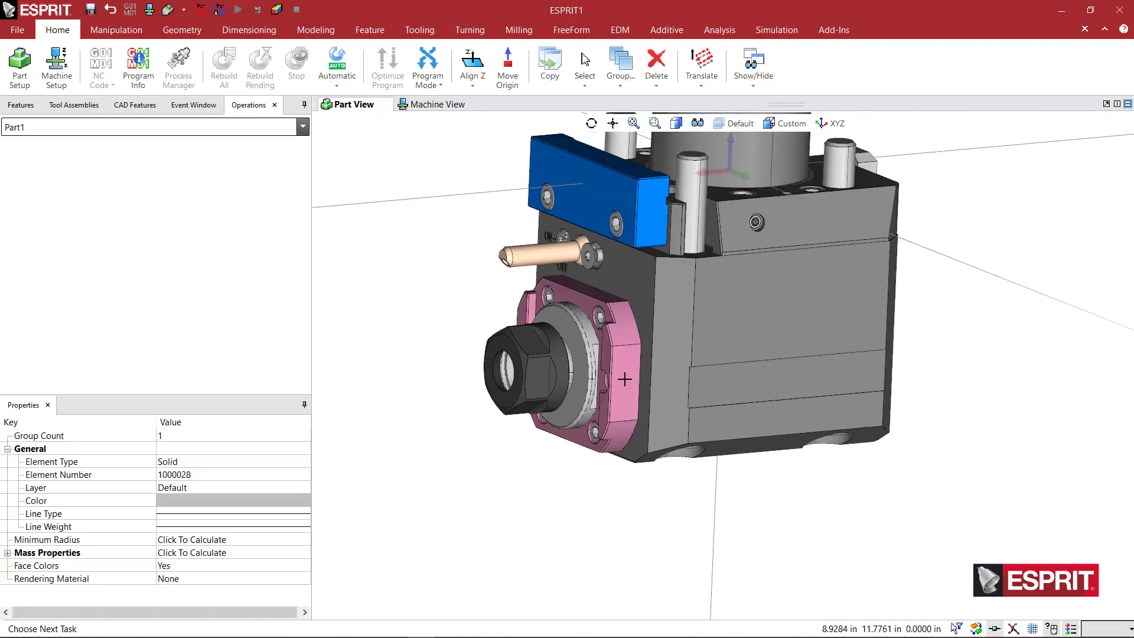
{"action": "left_click", "coordinate": [590, 376]}
{"action": "left_click", "coordinate": [588, 376]}
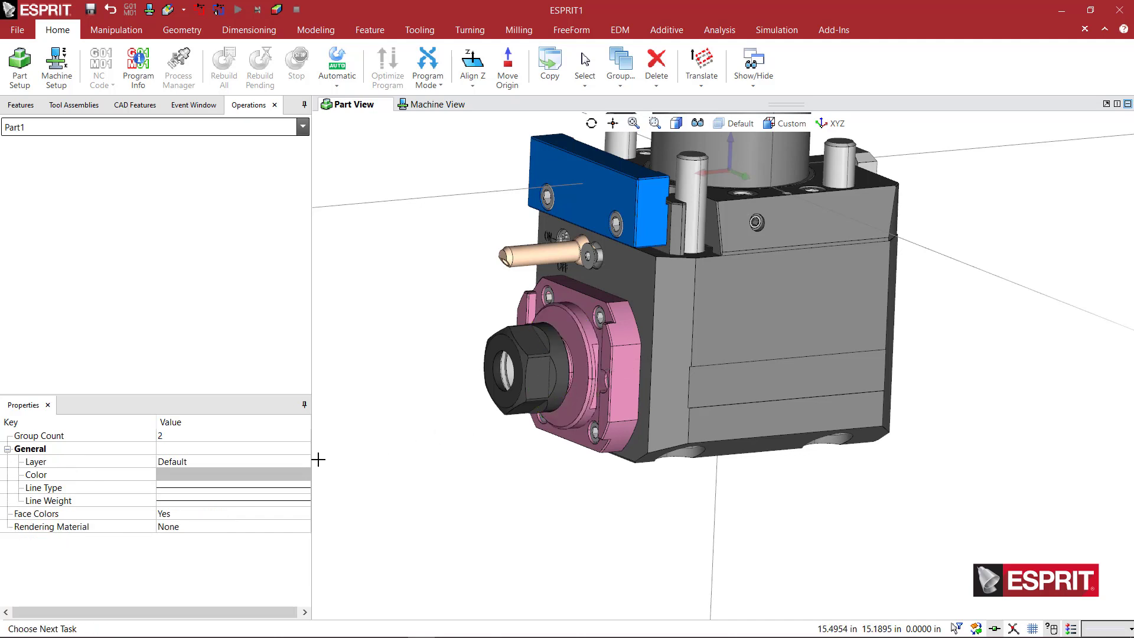
{"action": "left_click", "coordinate": [273, 474]}
{"action": "left_click", "coordinate": [303, 473]}
{"action": "left_click", "coordinate": [293, 475]}
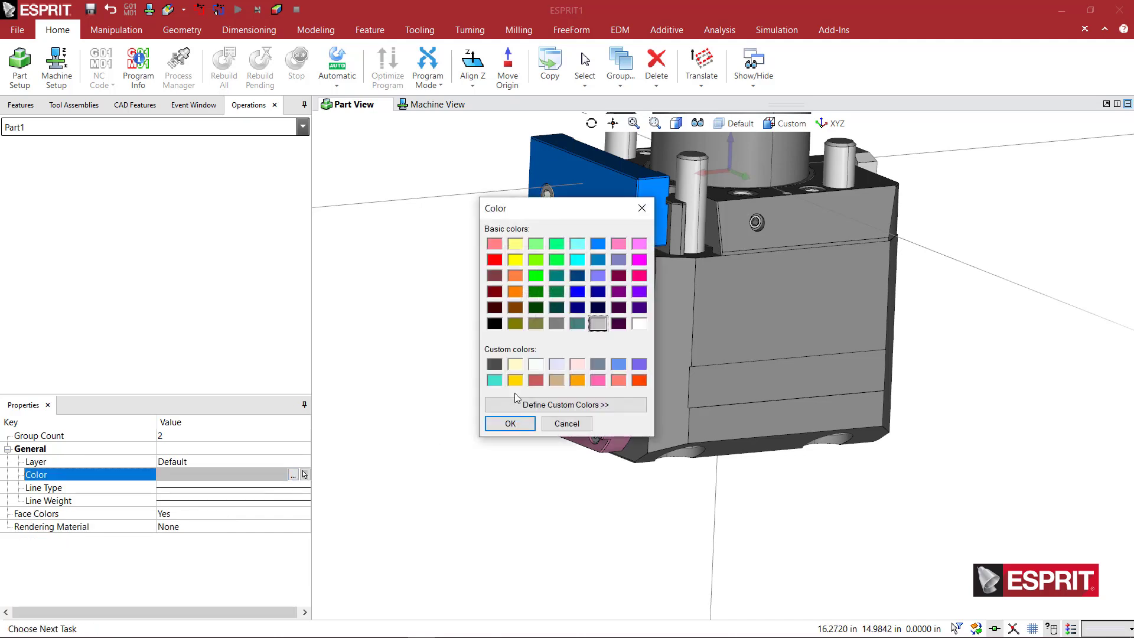
{"action": "left_click", "coordinate": [510, 423]}
{"action": "left_click", "coordinate": [539, 470]}
Change the color of the rectangular bolted cover plate on the back of the holder body and clear the selection
{"action": "middle_click_drag", "start_coordinate": [564, 476], "coordinate": [614, 519]}
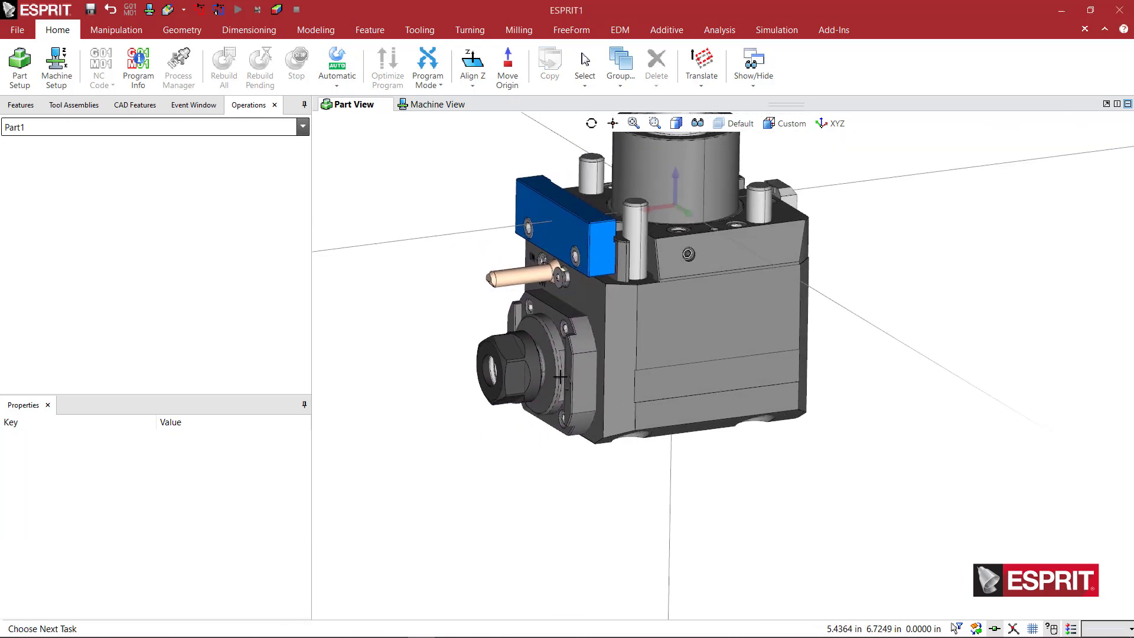
{"action": "middle_click_drag", "start_coordinate": [820, 488], "coordinate": [779, 475]}
{"action": "middle_click_drag", "start_coordinate": [842, 443], "coordinate": [700, 360], "text": "ctrl"}
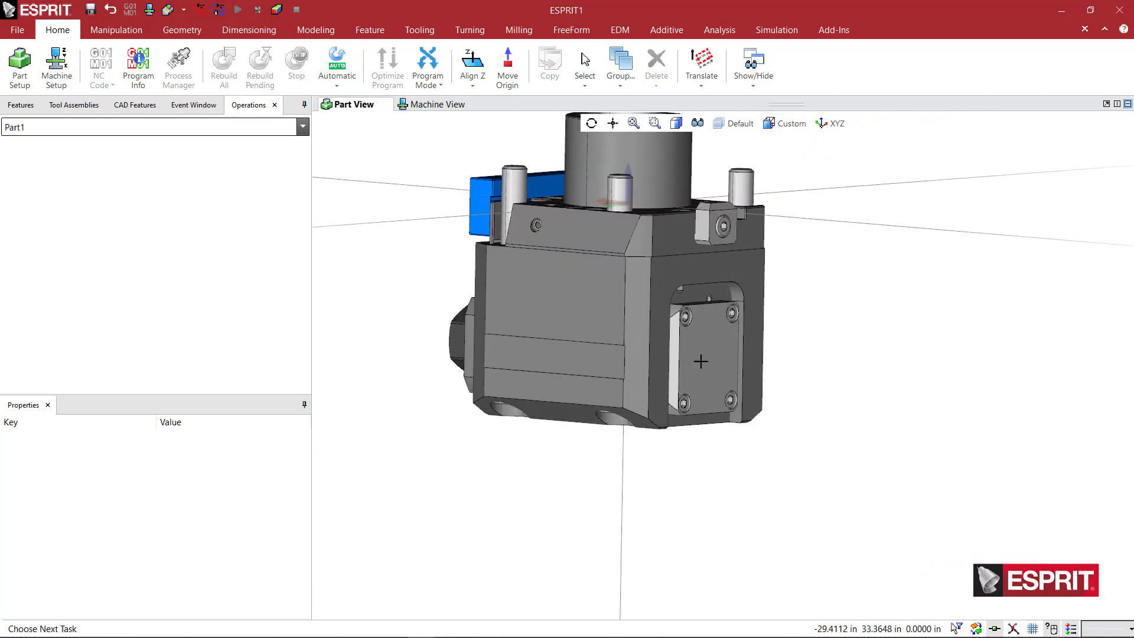
{"action": "left_click", "coordinate": [708, 357]}
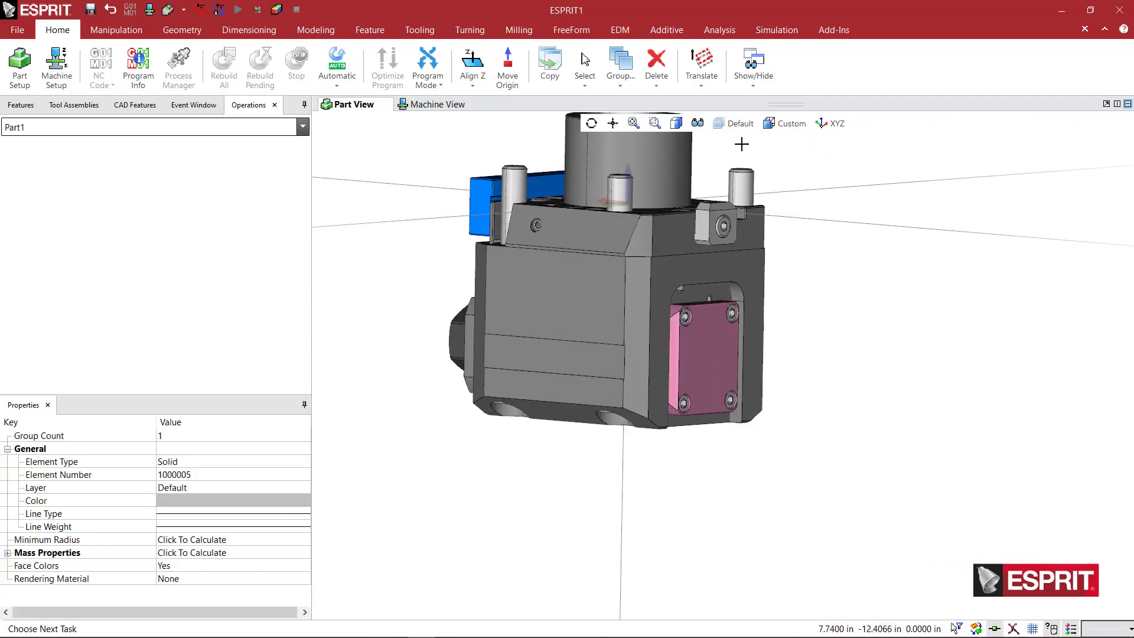
{"action": "left_click", "coordinate": [295, 500]}
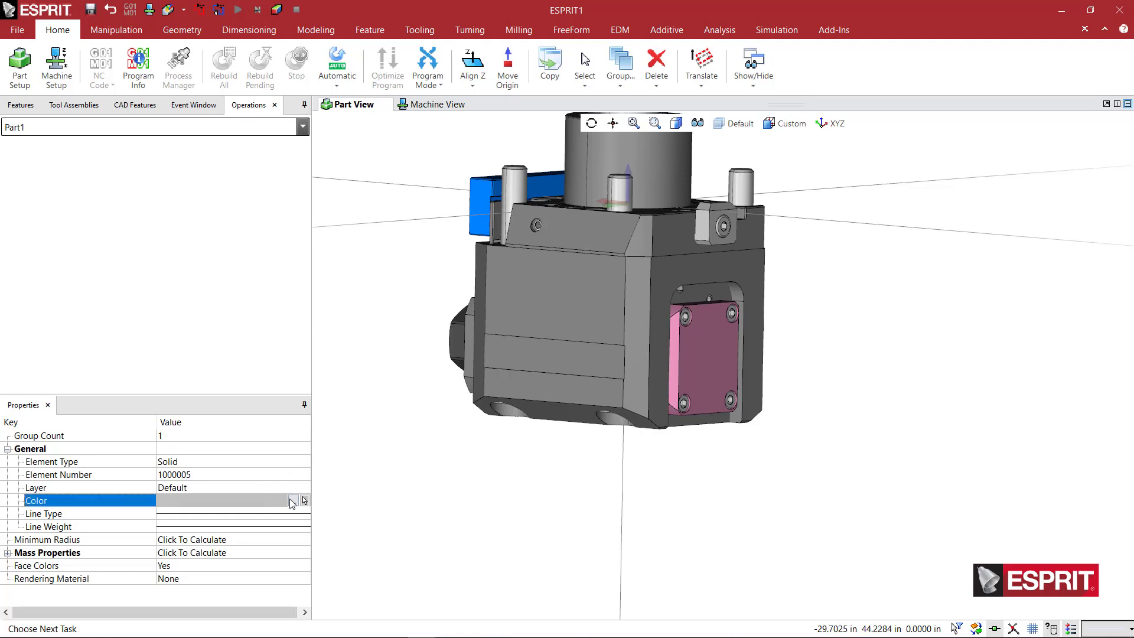
{"action": "left_click", "coordinate": [293, 500]}
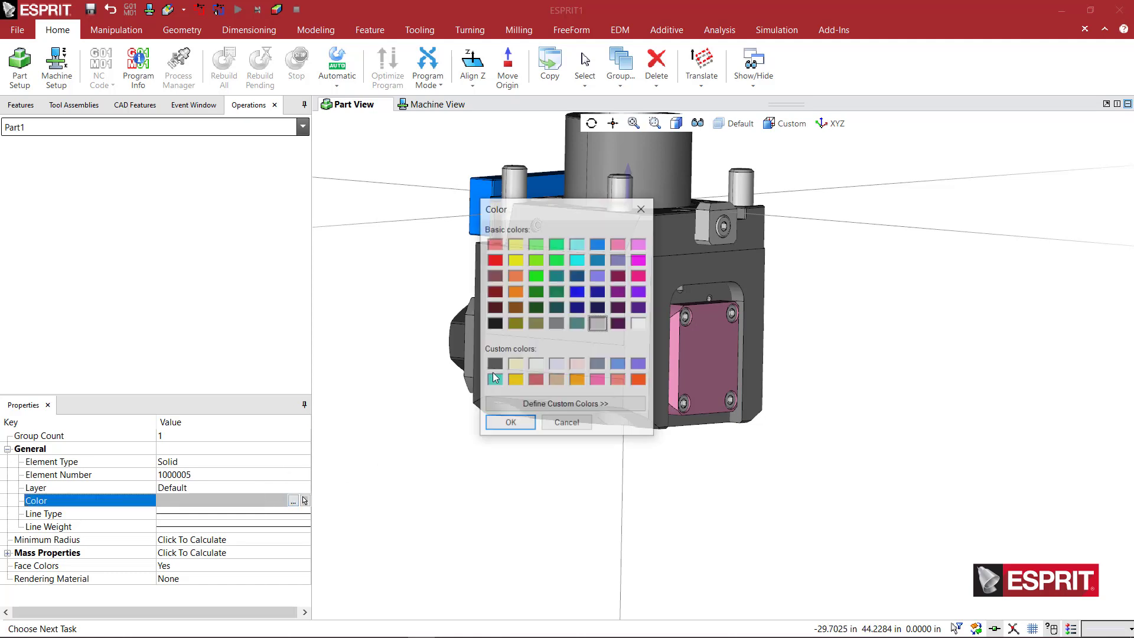
{"action": "left_click", "coordinate": [516, 423]}
{"action": "left_click", "coordinate": [600, 484]}
Examine the front face and bore of the collet nut, where the cutting tool mounts, leaving nothing selected
{"action": "middle_click_drag", "start_coordinate": [600, 483], "coordinate": [791, 449]}
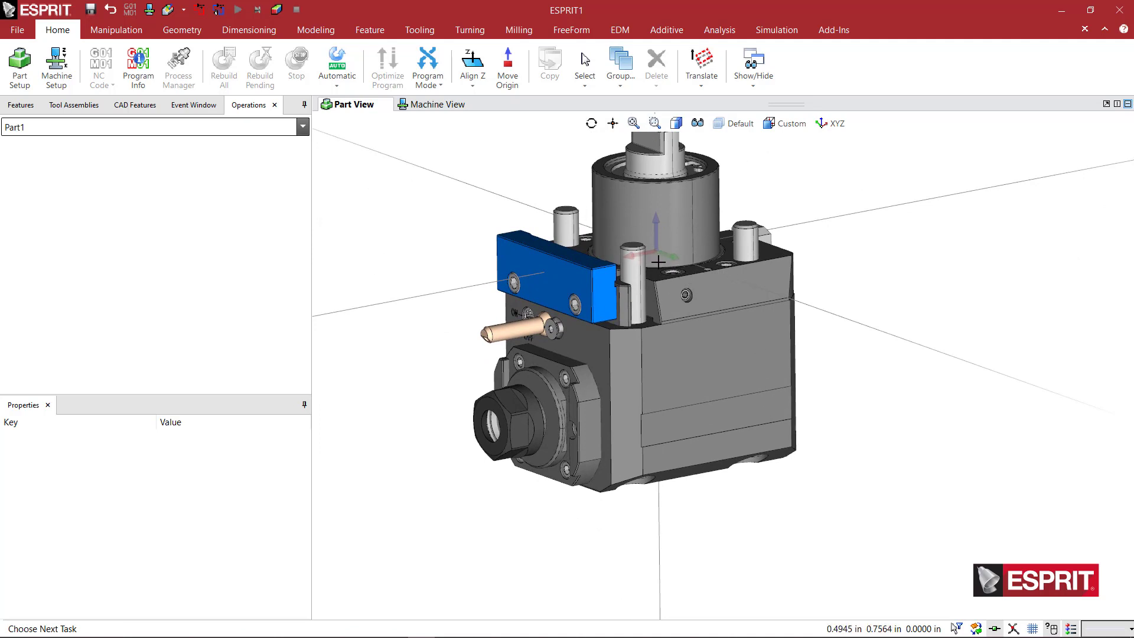
{"action": "middle_click_drag", "start_coordinate": [672, 255], "coordinate": [667, 249]}
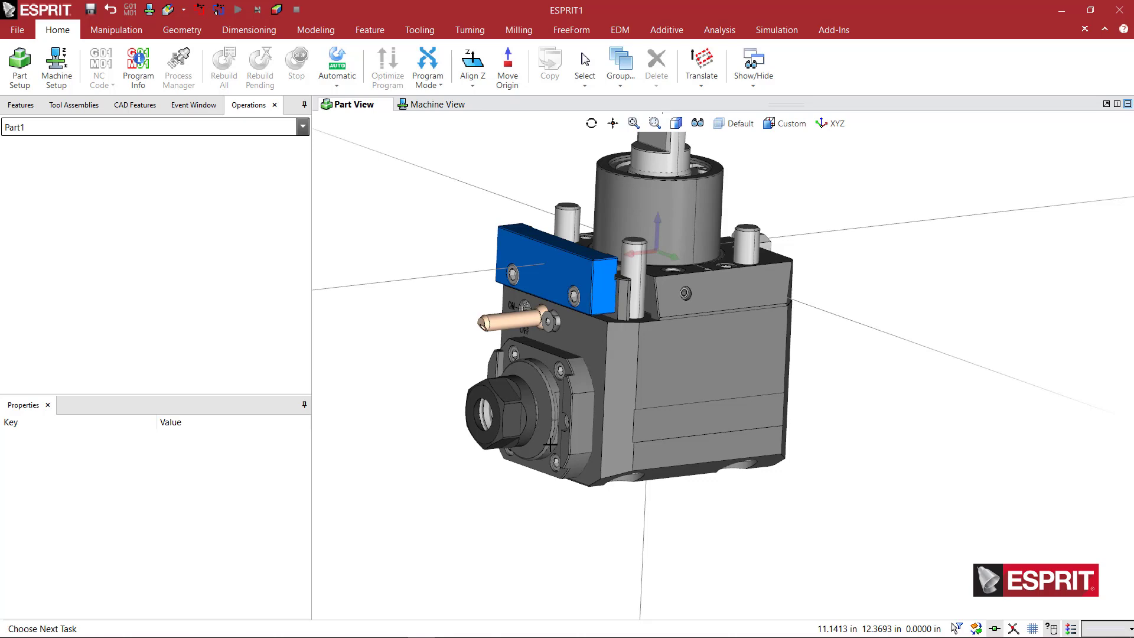
{"action": "middle_click_drag", "start_coordinate": [549, 444], "coordinate": [533, 422]}
{"action": "scroll", "coordinate": [493, 421], "scroll_direction": "up", "scroll_amount": 5}
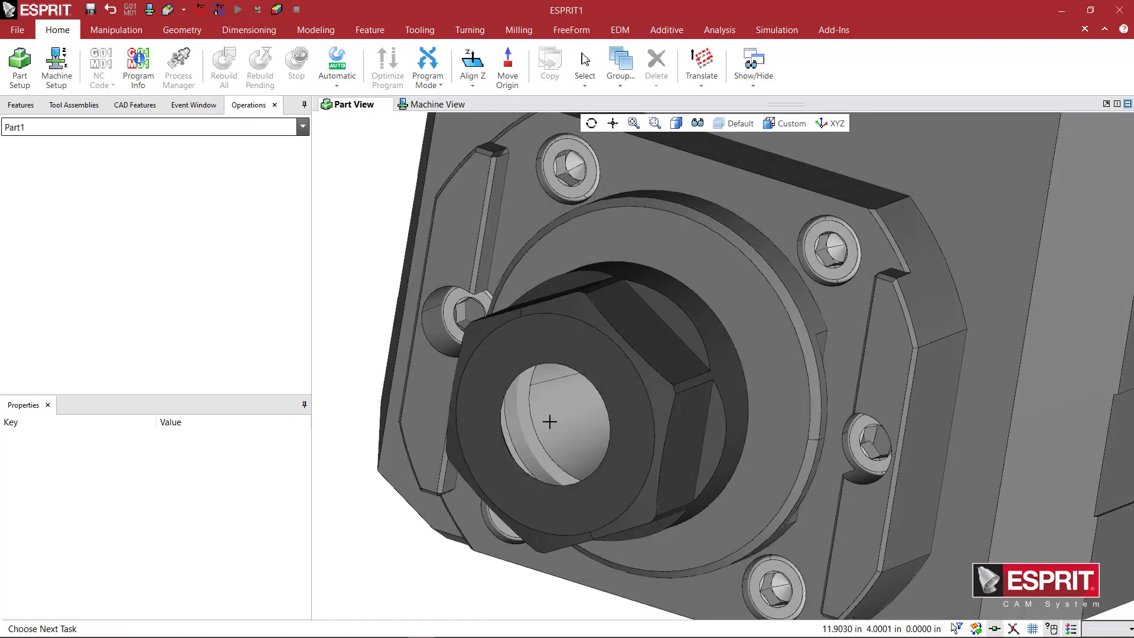
{"action": "left_click", "coordinate": [590, 363]}
{"action": "scroll", "coordinate": [618, 375], "scroll_direction": "down", "scroll_amount": 3}
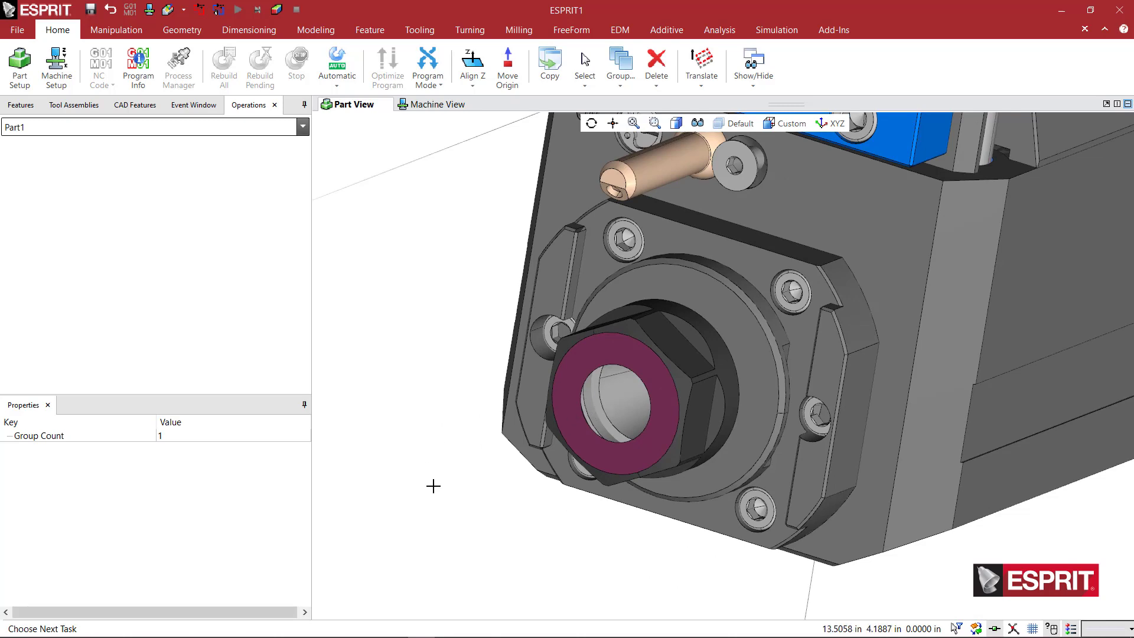
{"action": "scroll", "coordinate": [464, 479], "scroll_direction": "down", "scroll_amount": 3}
{"action": "middle_click_drag", "start_coordinate": [496, 476], "coordinate": [488, 427]}
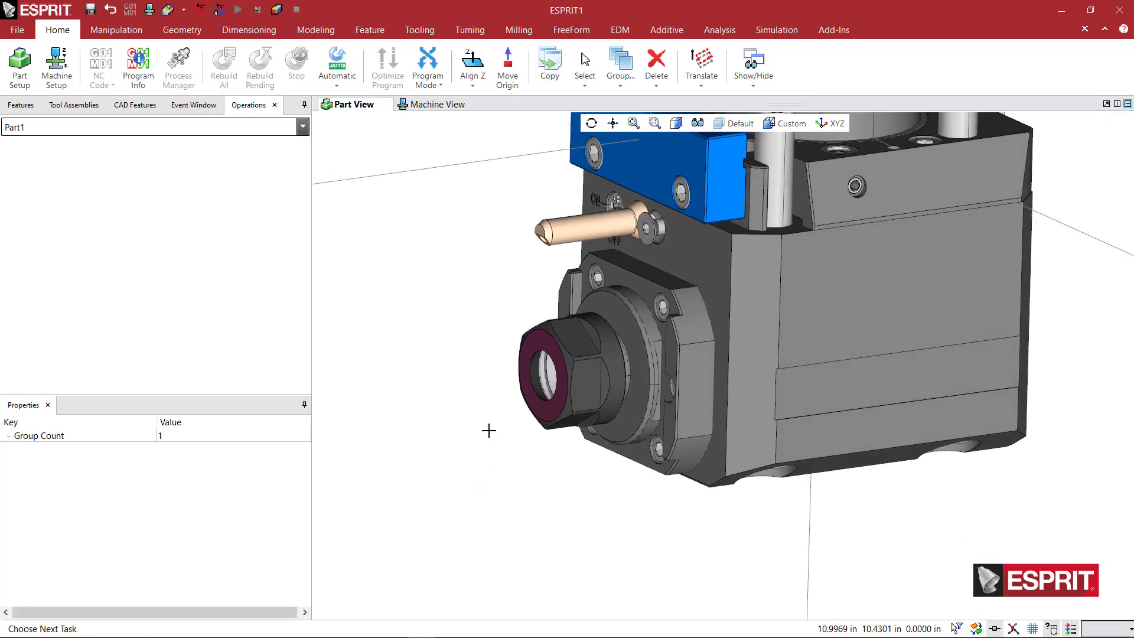
{"action": "scroll", "coordinate": [486, 408], "scroll_direction": "up", "scroll_amount": 2}
{"action": "scroll", "coordinate": [486, 408], "scroll_direction": "up", "scroll_amount": 2}
{"action": "scroll", "coordinate": [472, 405], "scroll_direction": "up", "scroll_amount": 1}
{"action": "left_click", "coordinate": [485, 402]}
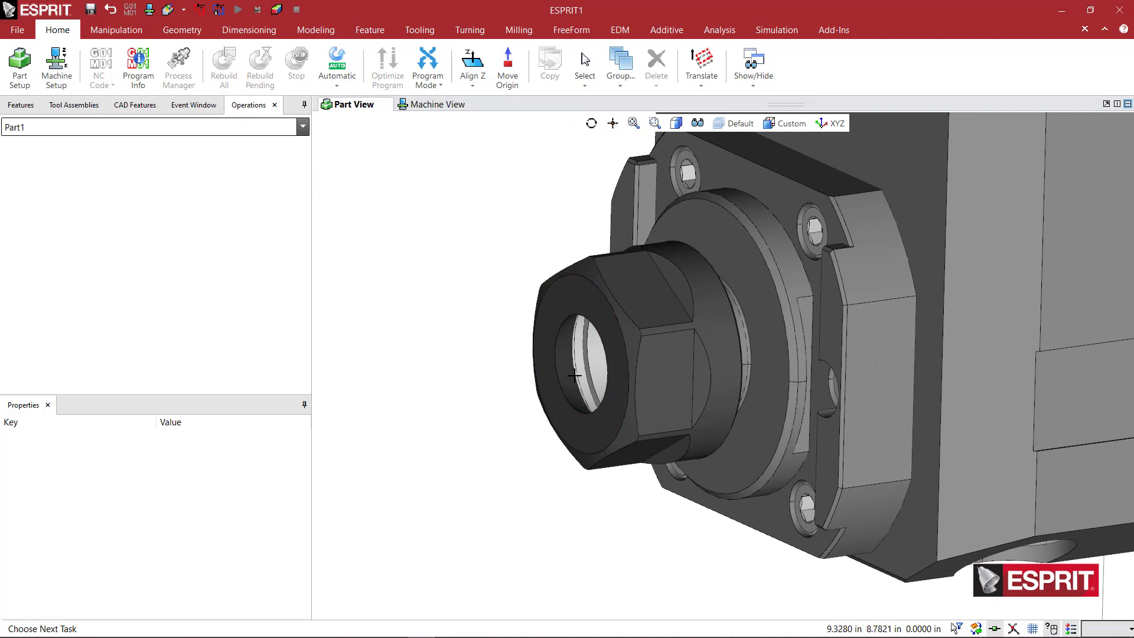
{"action": "scroll", "coordinate": [506, 400], "scroll_direction": "down", "scroll_amount": 3}
{"action": "mouse_move", "coordinate": [506, 399]}
{"action": "middle_mouse_down"}
{"action": "mouse_move", "coordinate": [531, 405]}
{"action": "mouse_move", "coordinate": [508, 392]}
{"action": "middle_mouse_up"}
{"action": "scroll", "coordinate": [508, 392], "scroll_direction": "up", "scroll_amount": 1}
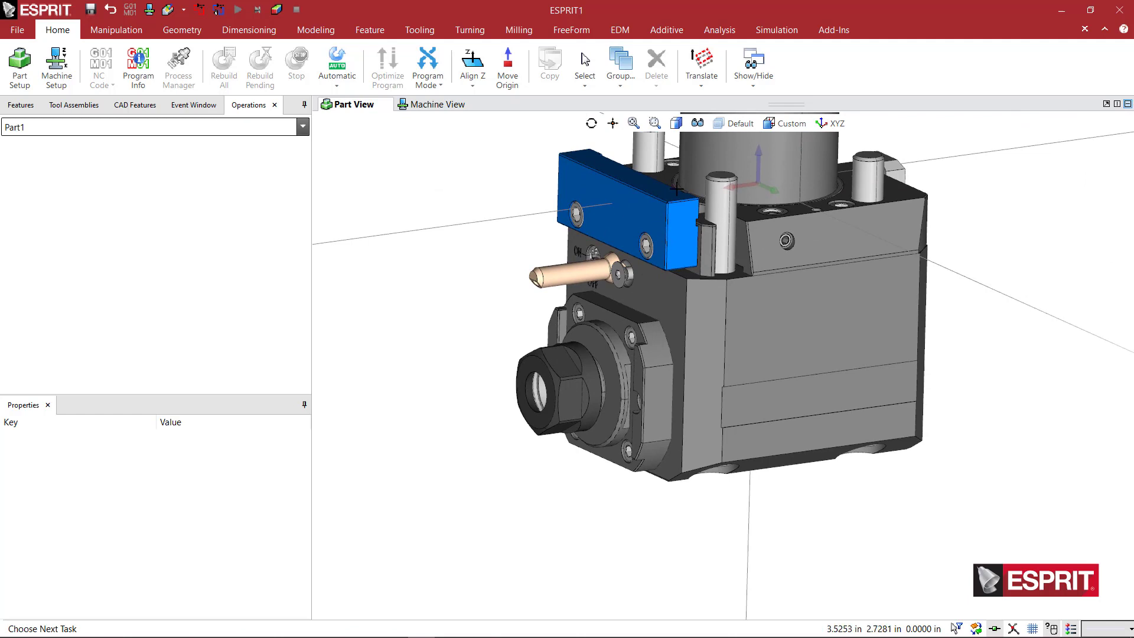
Create a work plane from geometry on the front face of the collet nut
{"action": "left_click", "coordinate": [702, 87]}
{"action": "left_click", "coordinate": [735, 96]}
{"action": "scroll", "coordinate": [589, 348], "scroll_direction": "up", "scroll_amount": 4}
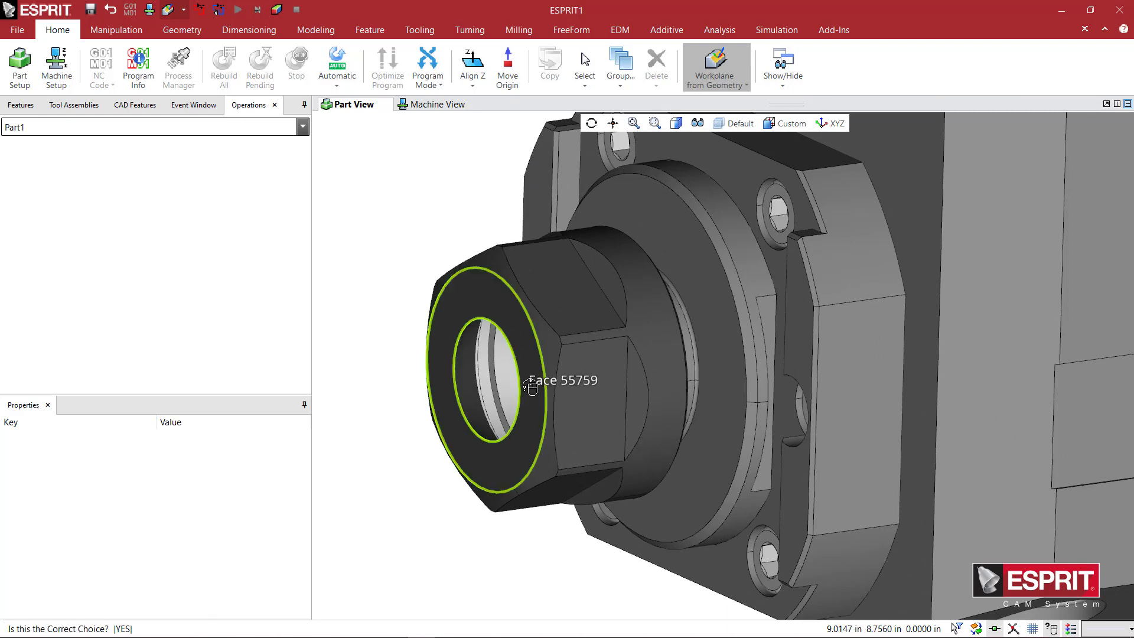
{"action": "left_click", "coordinate": [529, 388]}
Rotate the collet nut work plane 180 degrees about its U axis with Rotate UVW so that W points into the holder
{"action": "mouse_move", "coordinate": [536, 404]}
{"action": "middle_mouse_down"}
{"action": "mouse_move", "coordinate": [567, 407]}
{"action": "mouse_move", "coordinate": [547, 406]}
{"action": "middle_mouse_up"}
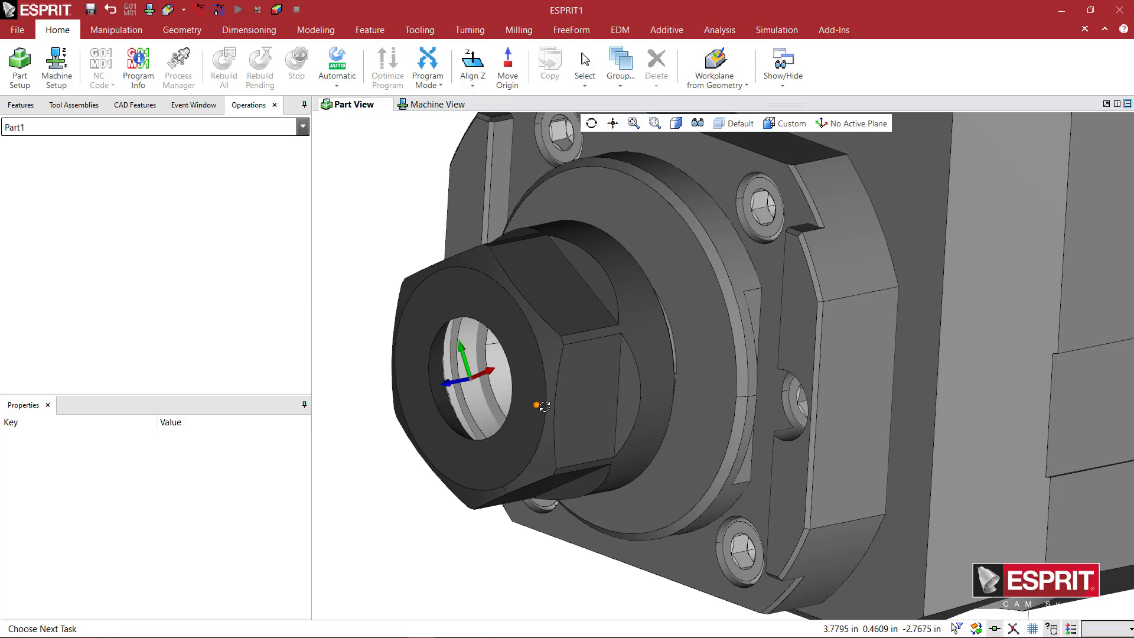
{"action": "middle_click_drag", "start_coordinate": [544, 406], "coordinate": [546, 400]}
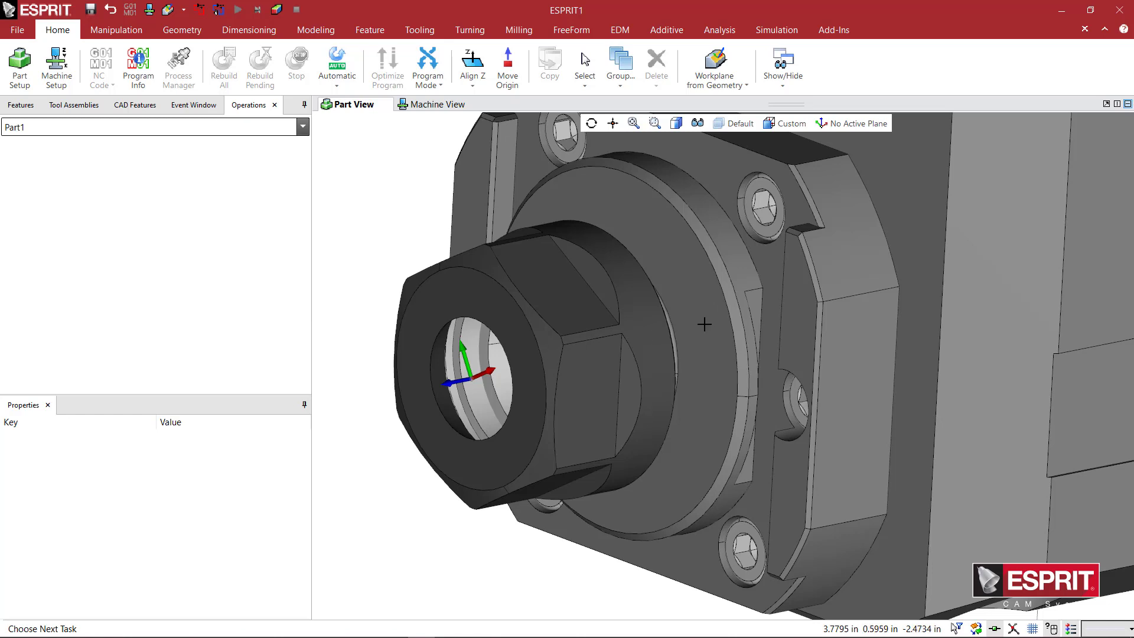
{"action": "scroll", "coordinate": [644, 336], "scroll_direction": "down", "scroll_amount": 2}
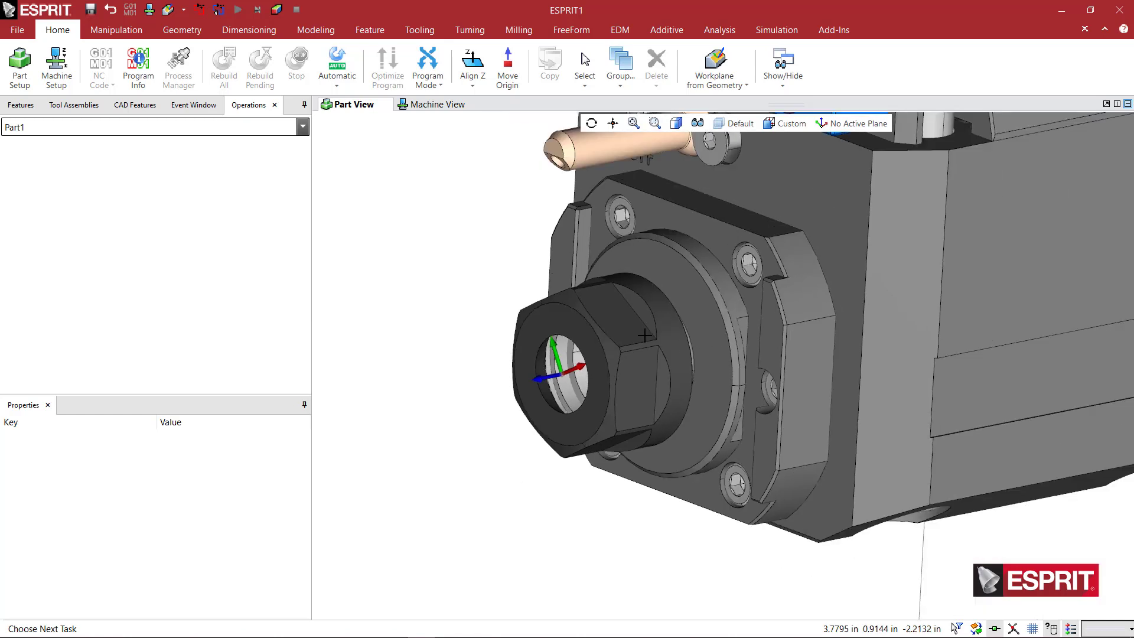
{"action": "left_click", "coordinate": [732, 90]}
{"action": "left_click", "coordinate": [729, 148]}
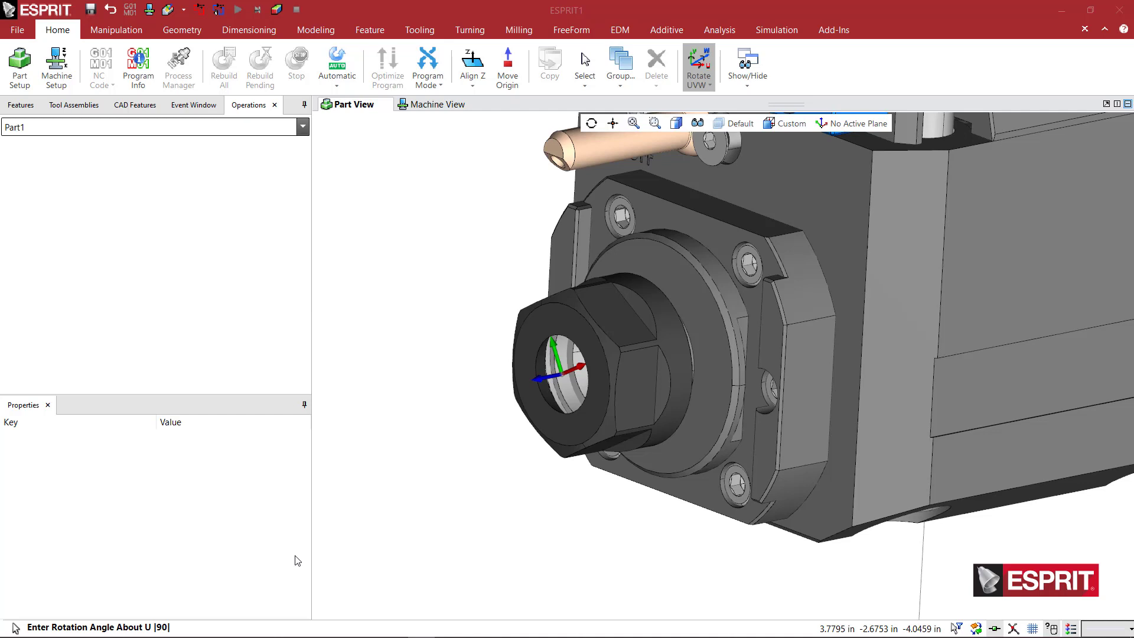
{"action": "key", "text": "Return"}
{"action": "key", "text": "Return"}
{"action": "key", "text": "Return"}
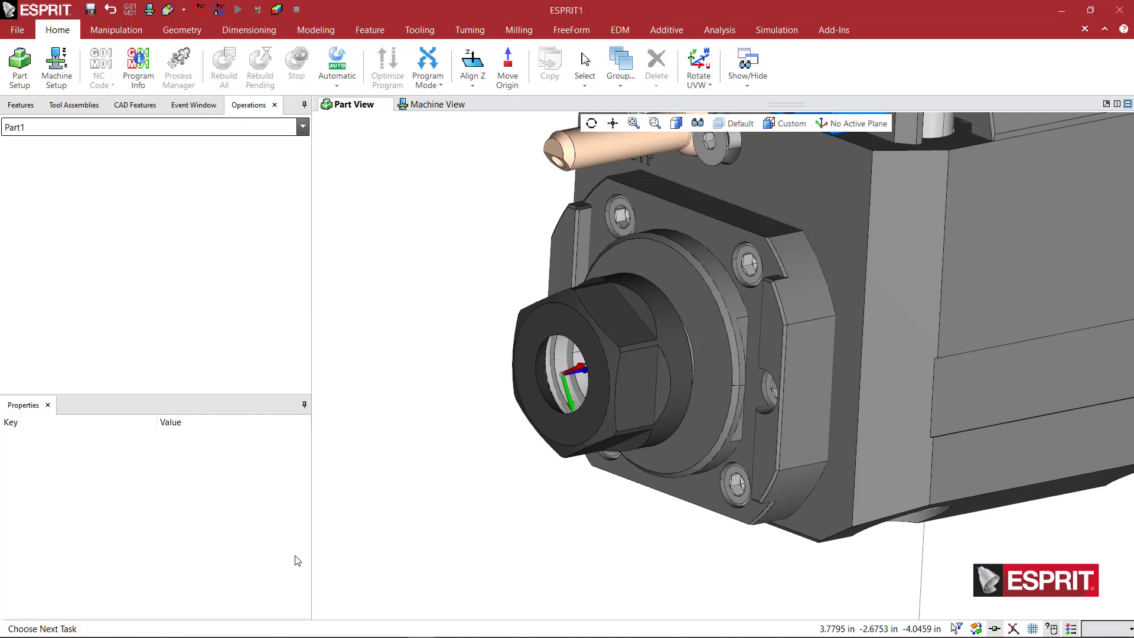
Make XYZ the active work plane again and bring the whole holder with its shank into view
{"action": "middle_click_drag", "start_coordinate": [596, 379], "coordinate": [456, 390], "text": "ctrl"}
{"action": "scroll", "coordinate": [557, 390], "scroll_direction": "down", "scroll_amount": 2}
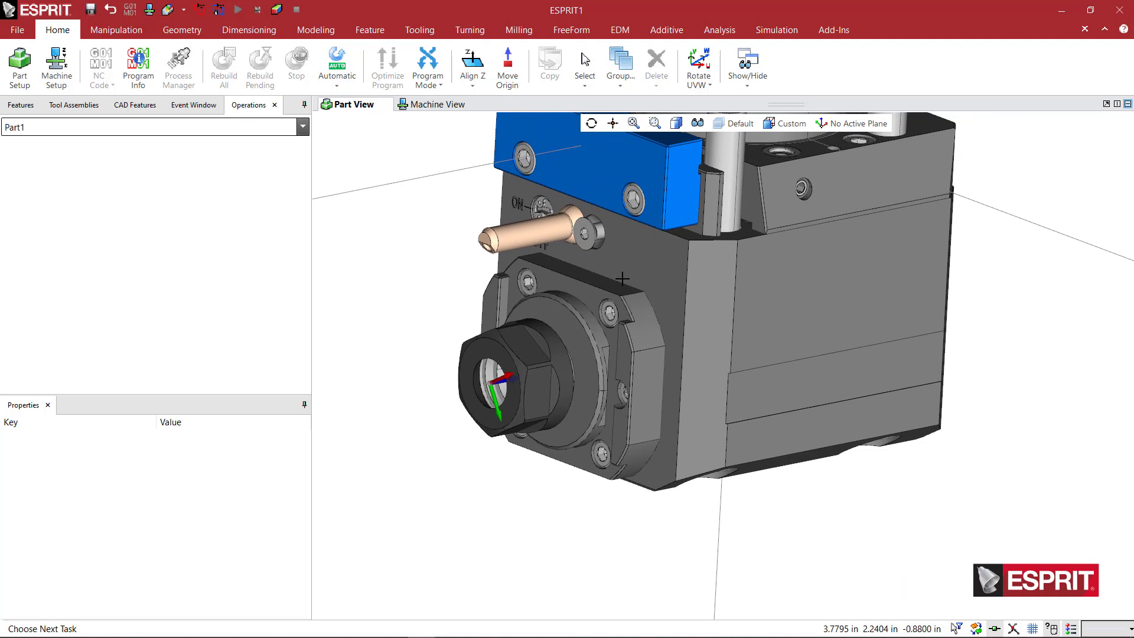
{"action": "left_click", "coordinate": [824, 124]}
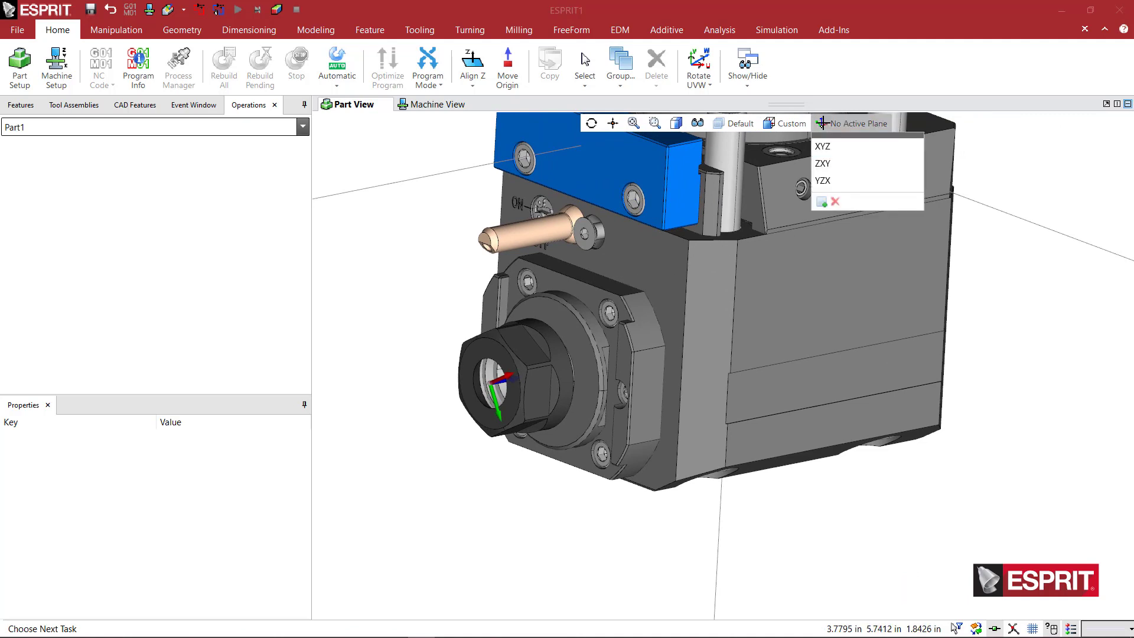
{"action": "left_click", "coordinate": [426, 307]}
{"action": "scroll", "coordinate": [613, 304], "scroll_direction": "down", "scroll_amount": 3}
{"action": "middle_click_drag", "start_coordinate": [719, 271], "coordinate": [708, 269]}
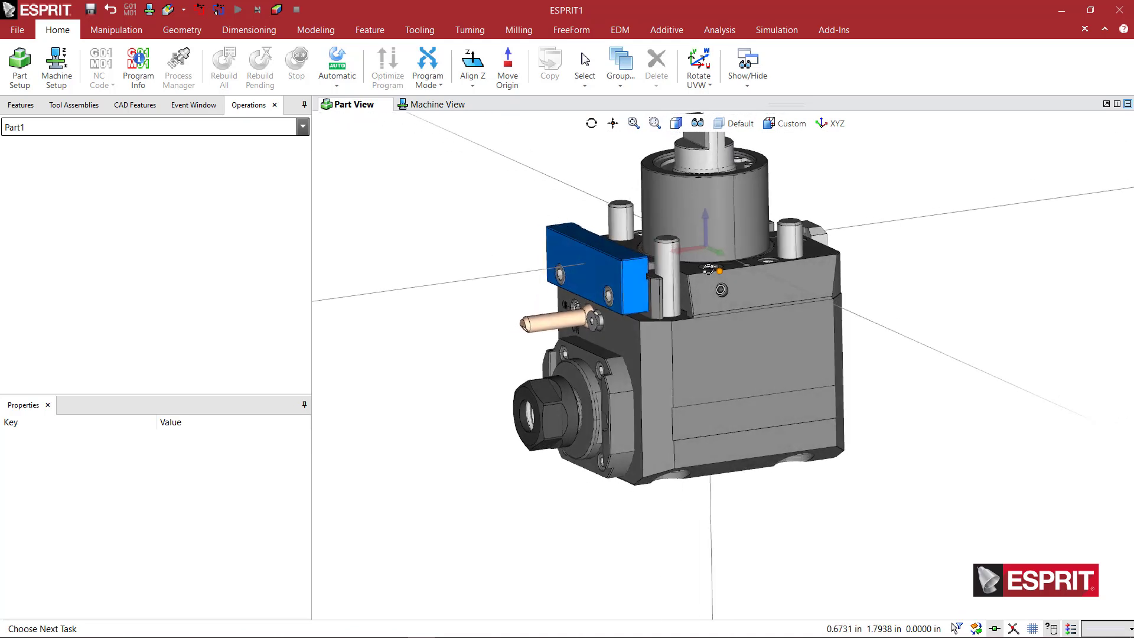
{"action": "middle_click_drag", "start_coordinate": [688, 372], "coordinate": [692, 395]}
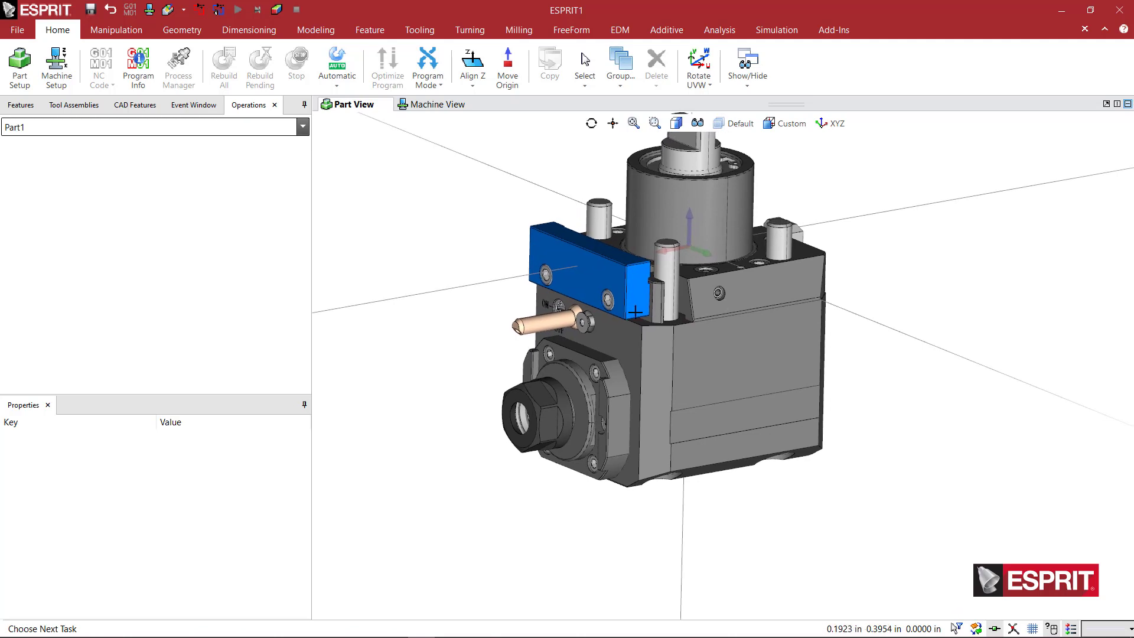
Rotate the XYZ work plane about its V axis with Rotate UVW so that U points up and W points away from the collet nut
{"action": "left_click", "coordinate": [702, 70]}
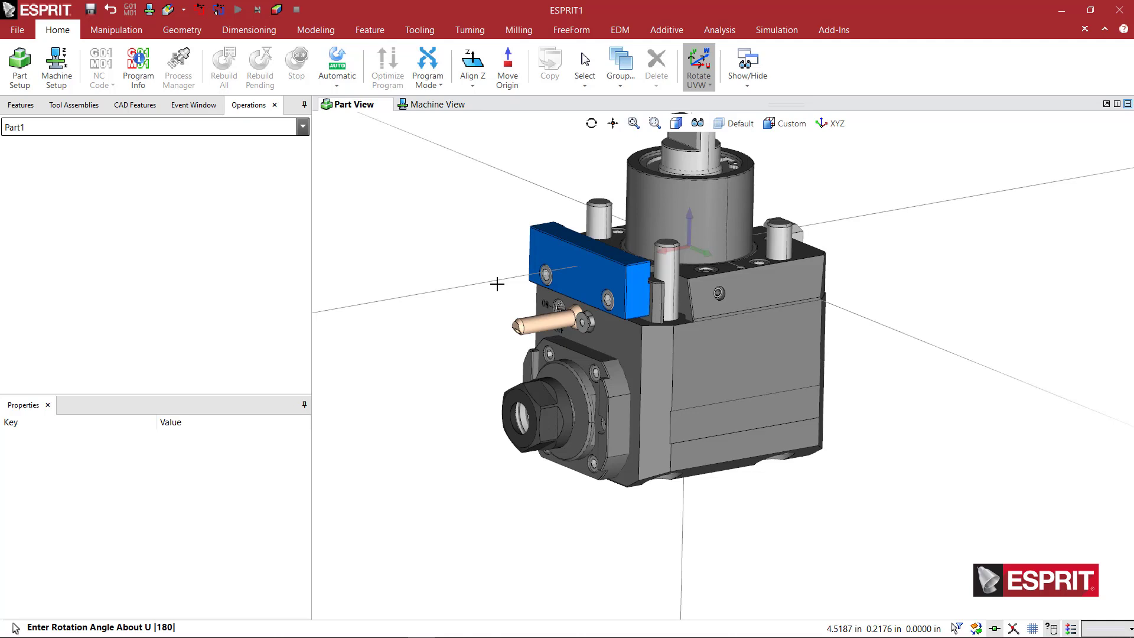
{"action": "key", "text": "Return"}
{"action": "key", "text": "Return"}
{"action": "key", "text": "Return"}
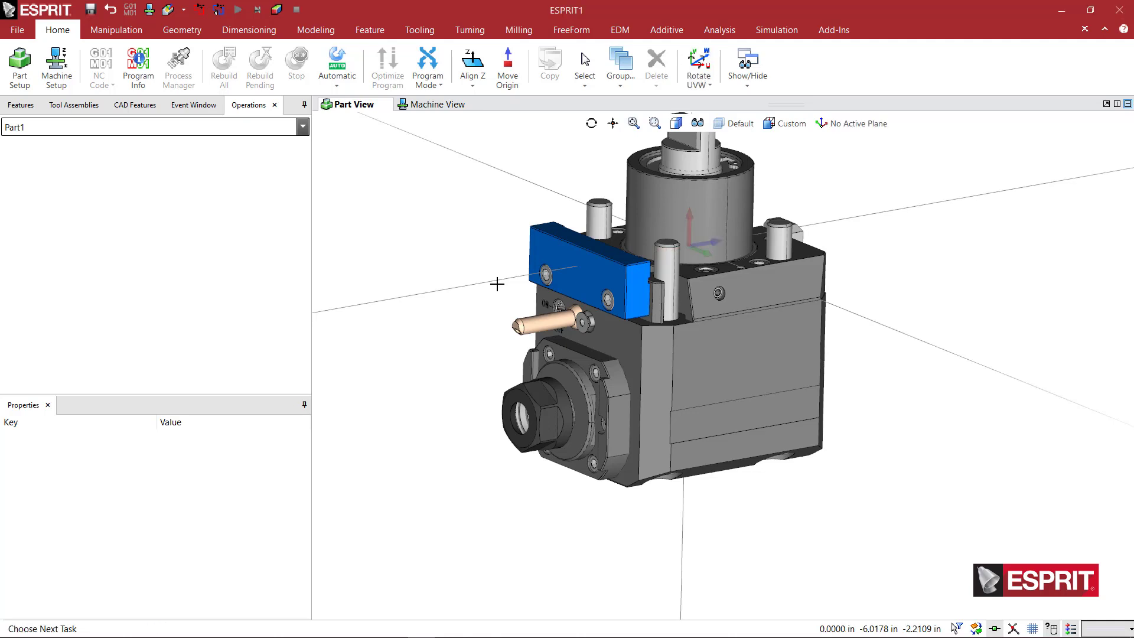
Translate the work plane origin to the center of the collet nut's front face
{"action": "left_click", "coordinate": [699, 87]}
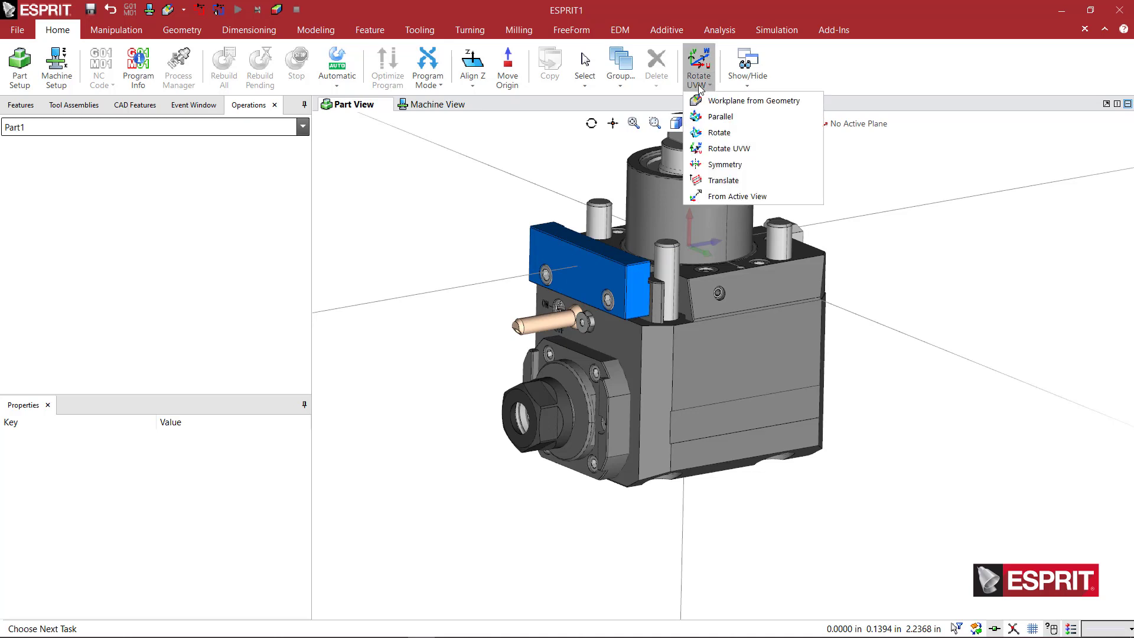
{"action": "left_click", "coordinate": [723, 180]}
{"action": "scroll", "coordinate": [519, 416], "scroll_direction": "up", "scroll_amount": 5}
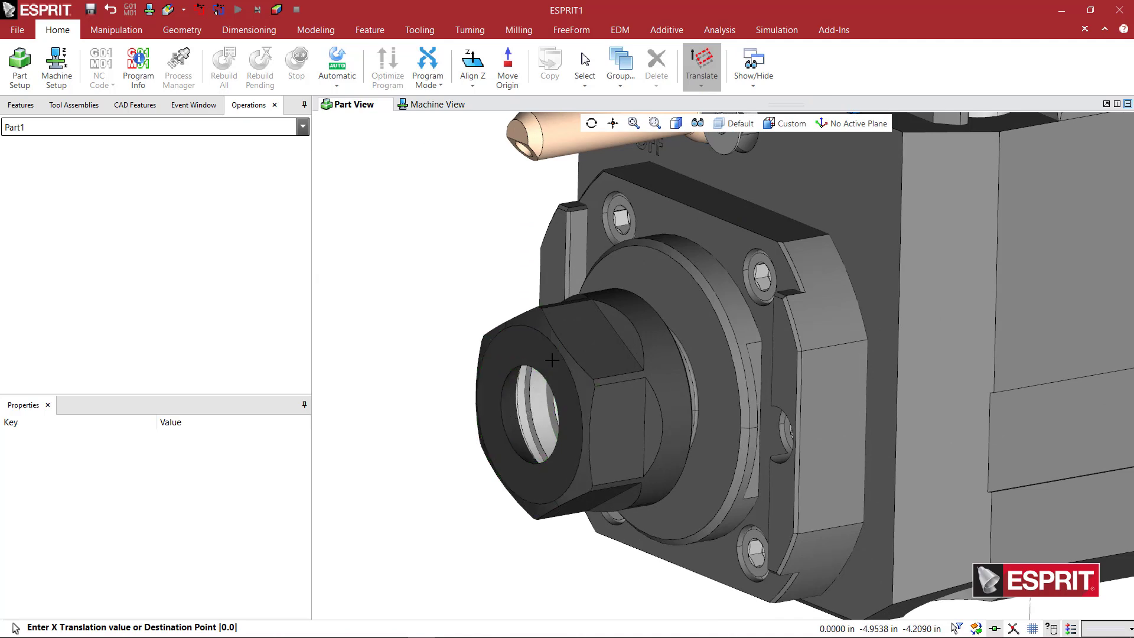
{"action": "left_click", "coordinate": [527, 414]}
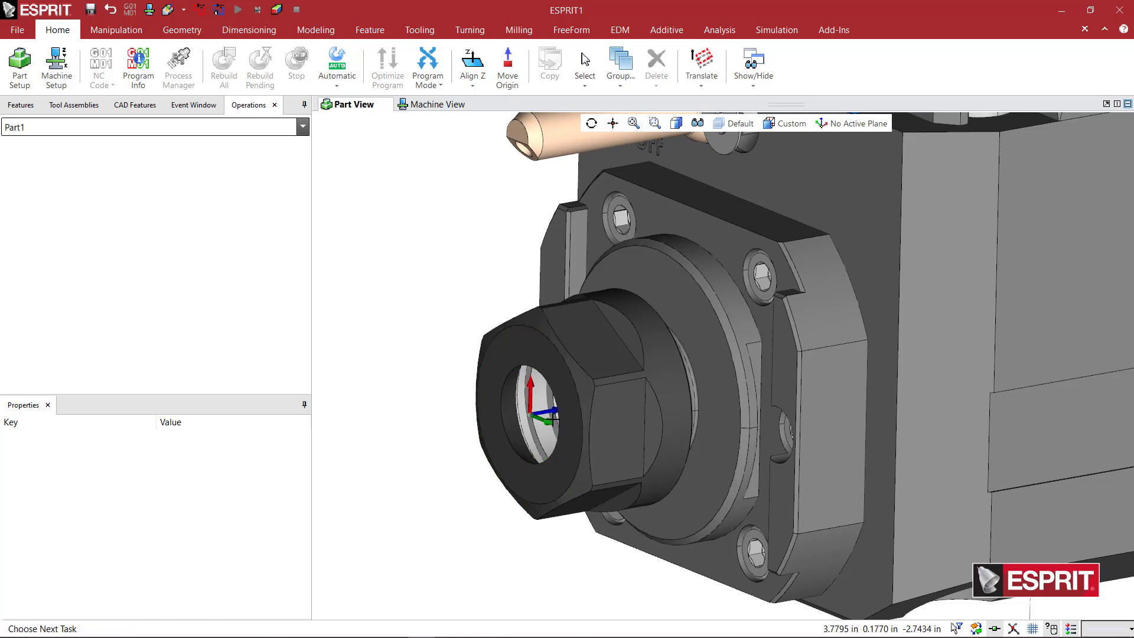
{"action": "scroll", "coordinate": [477, 420], "scroll_direction": "down", "scroll_amount": 2}
{"action": "mouse_move", "coordinate": [477, 420]}
{"action": "middle_mouse_down"}
{"action": "mouse_move", "coordinate": [516, 432]}
{"action": "mouse_move", "coordinate": [470, 435]}
{"action": "middle_mouse_up"}
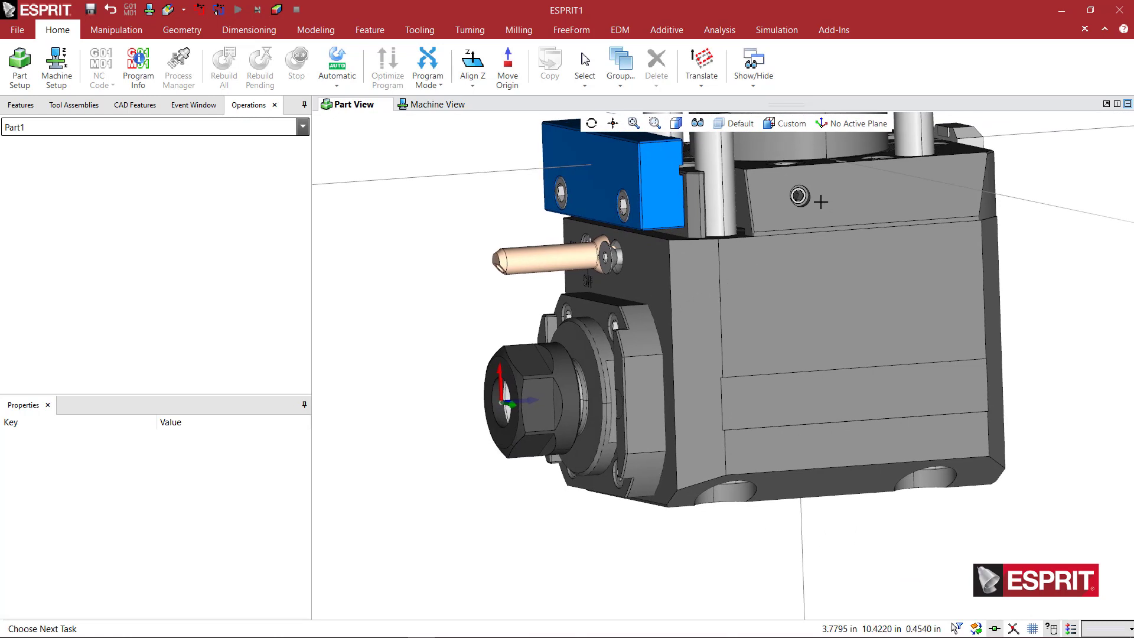
Add a custom work plane from the current orientation and name it TSA_1
{"action": "left_click", "coordinate": [824, 123]}
{"action": "left_click", "coordinate": [822, 202]}
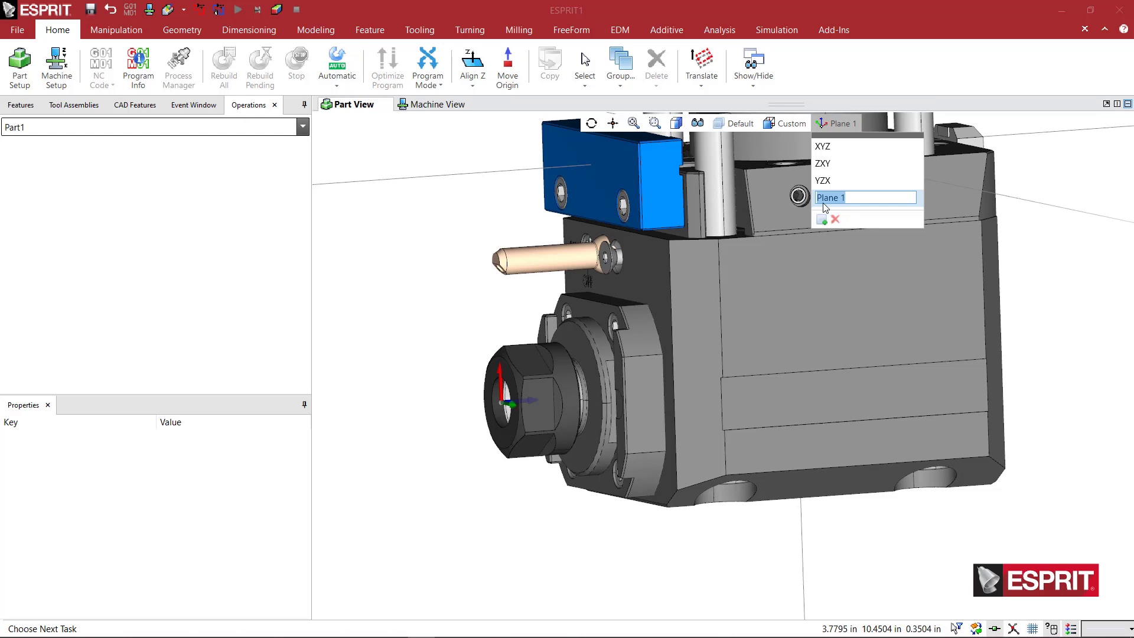
{"action": "type", "text": "TSA_1"}
{"action": "key", "text": "Return"}
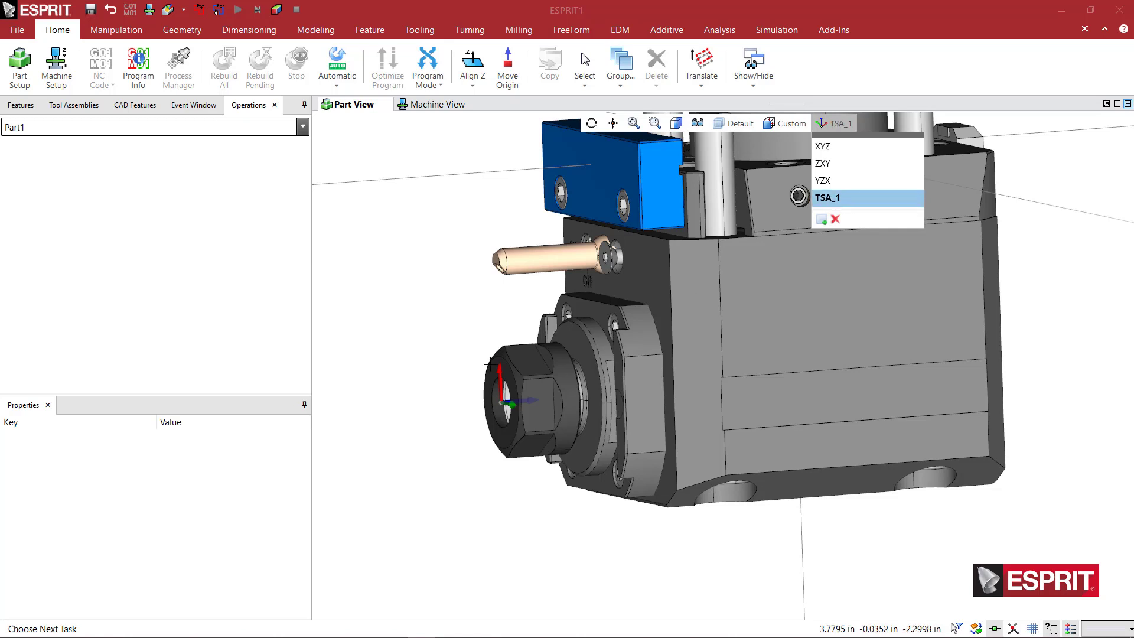
{"action": "middle_click_drag", "start_coordinate": [513, 349], "coordinate": [537, 405]}
{"action": "scroll", "coordinate": [615, 405], "scroll_direction": "down", "scroll_amount": 2}
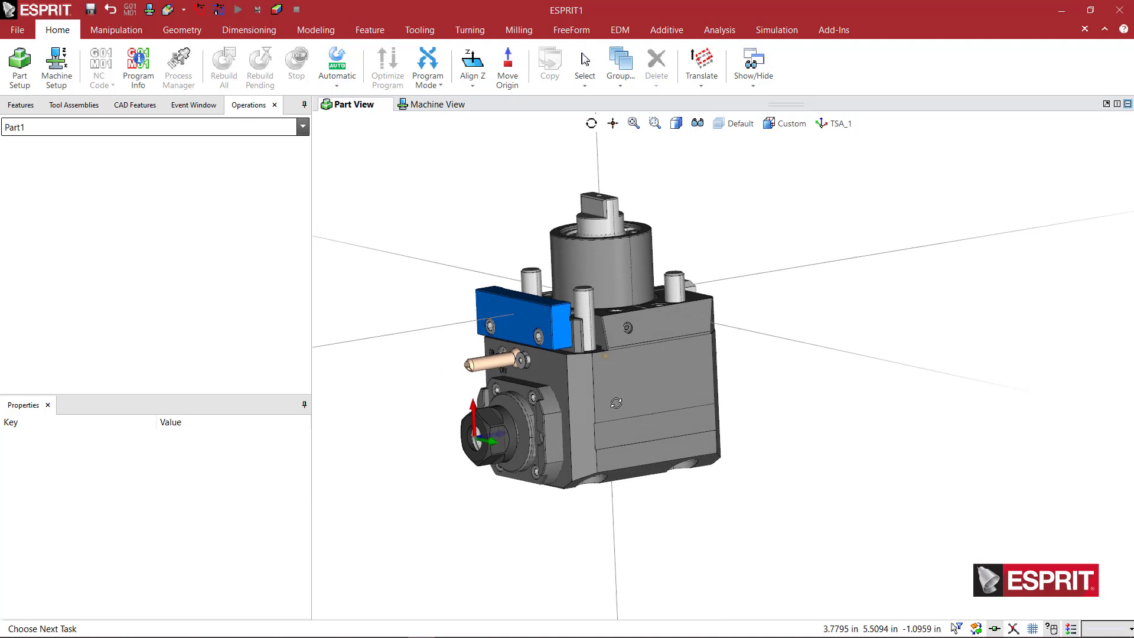
{"action": "middle_click_drag", "start_coordinate": [617, 405], "coordinate": [615, 408]}
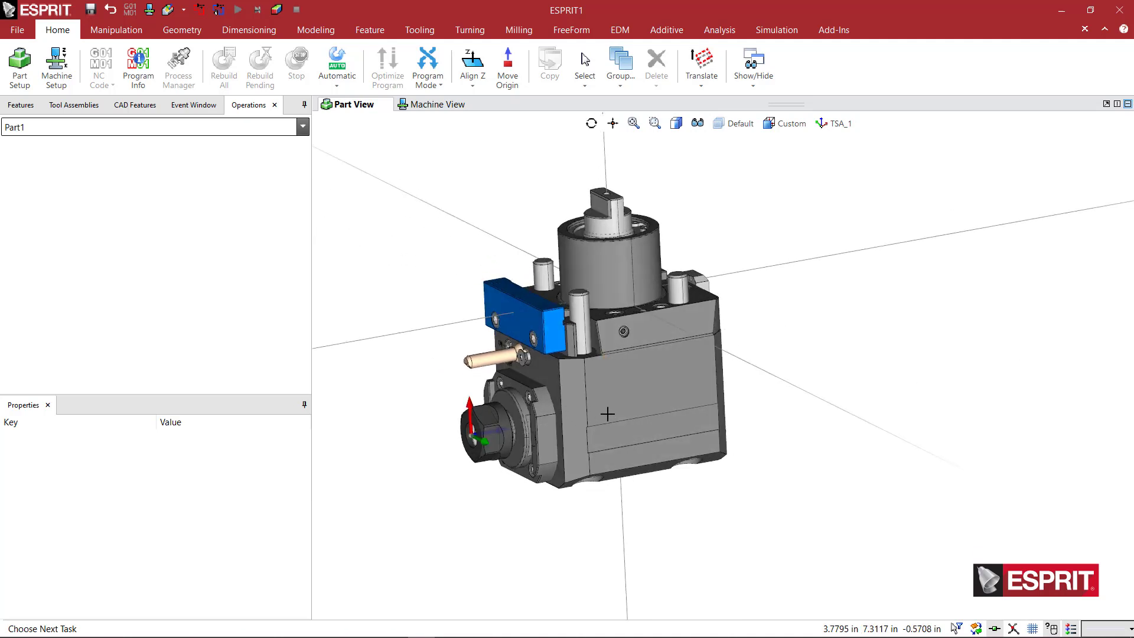
{"action": "middle_click_drag", "start_coordinate": [631, 425], "coordinate": [693, 379]}
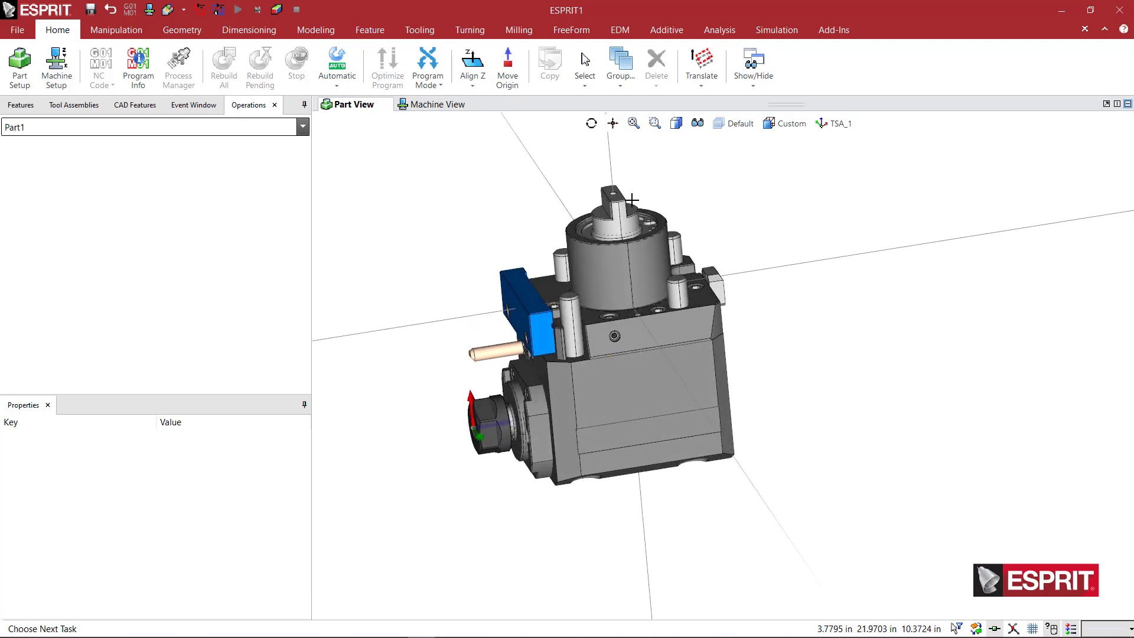
{"action": "middle_click_drag", "start_coordinate": [756, 311], "coordinate": [802, 349]}
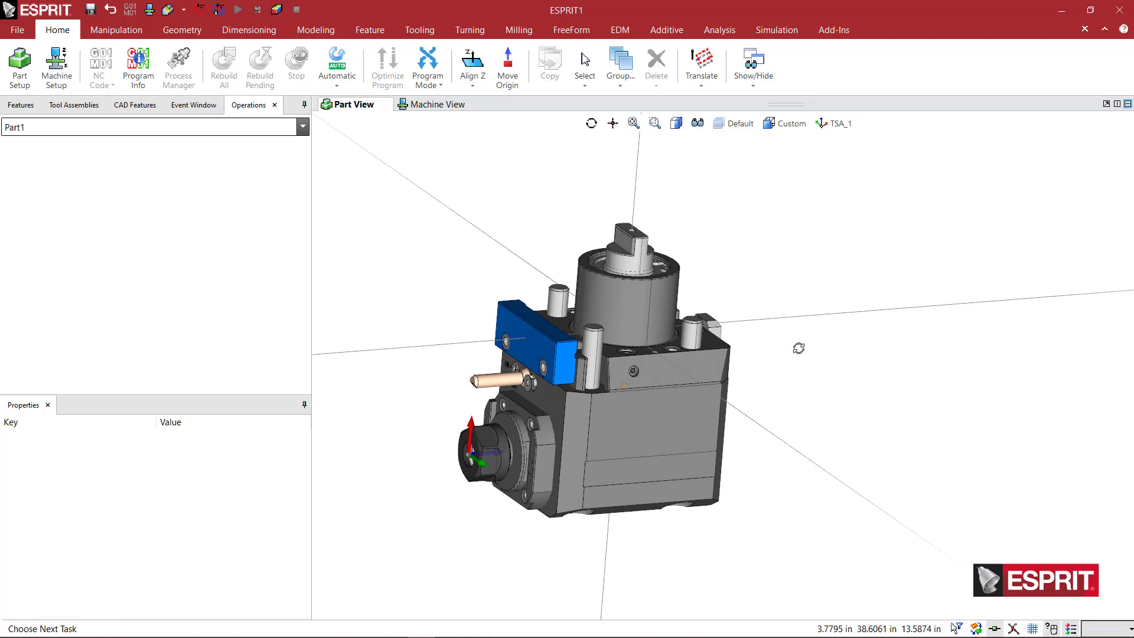
Delete the drive shaft solid with the flat tang that protrudes from the holder's shank
{"action": "scroll", "coordinate": [652, 309], "scroll_direction": "up", "scroll_amount": 3}
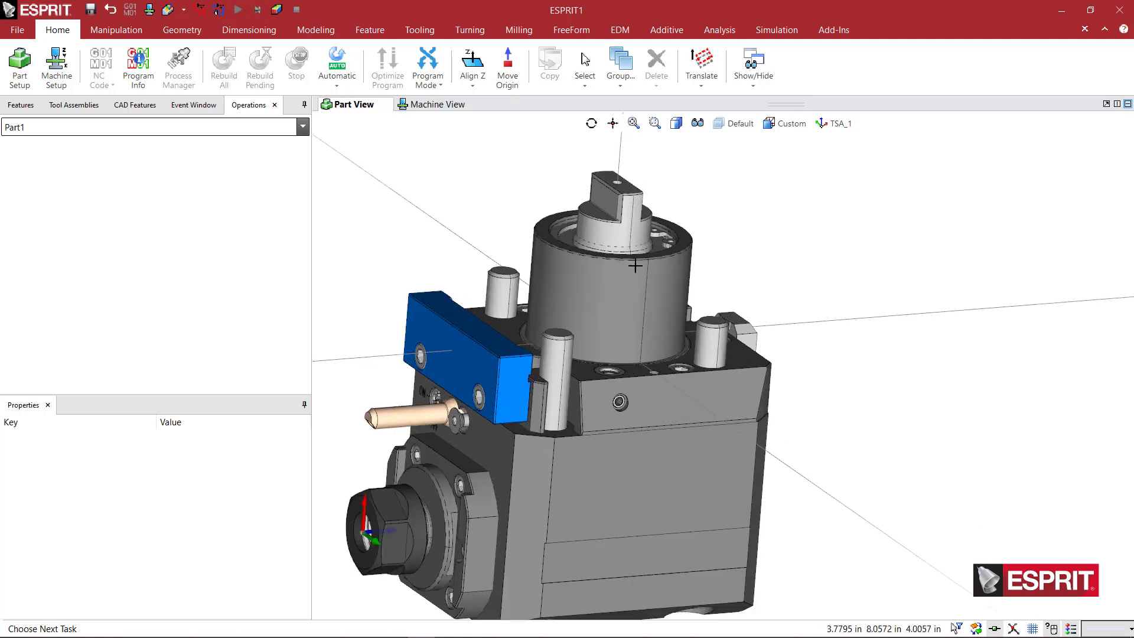
{"action": "left_click", "coordinate": [629, 241]}
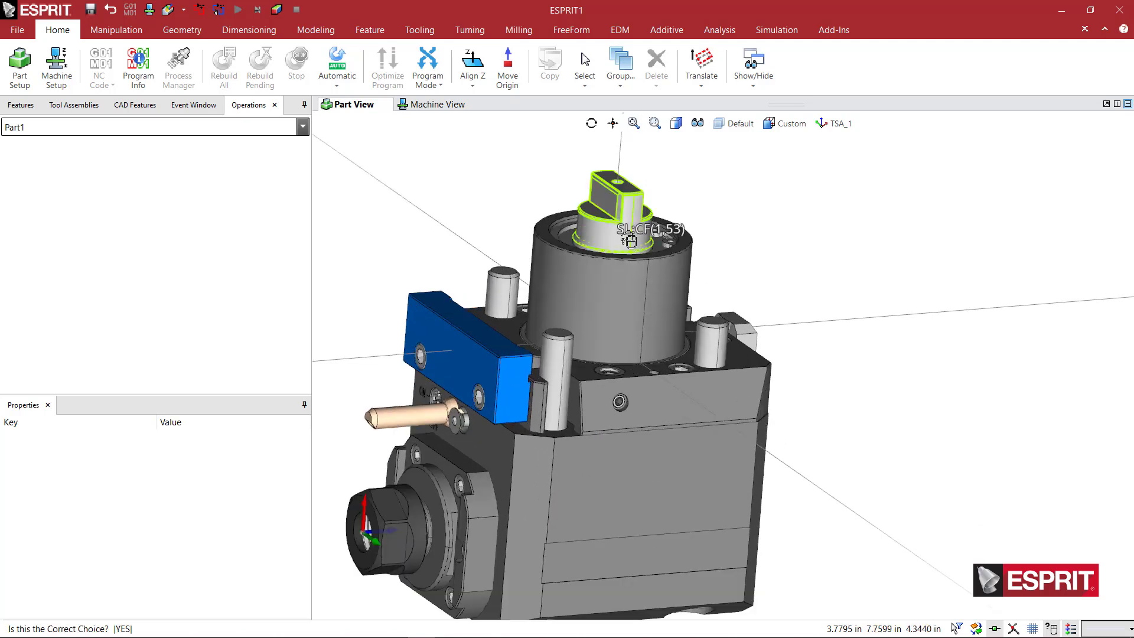
{"action": "left_click", "coordinate": [629, 241]}
{"action": "scroll", "coordinate": [688, 263], "scroll_direction": "down", "scroll_amount": 2}
{"action": "middle_click_drag", "start_coordinate": [688, 263], "coordinate": [657, 337]}
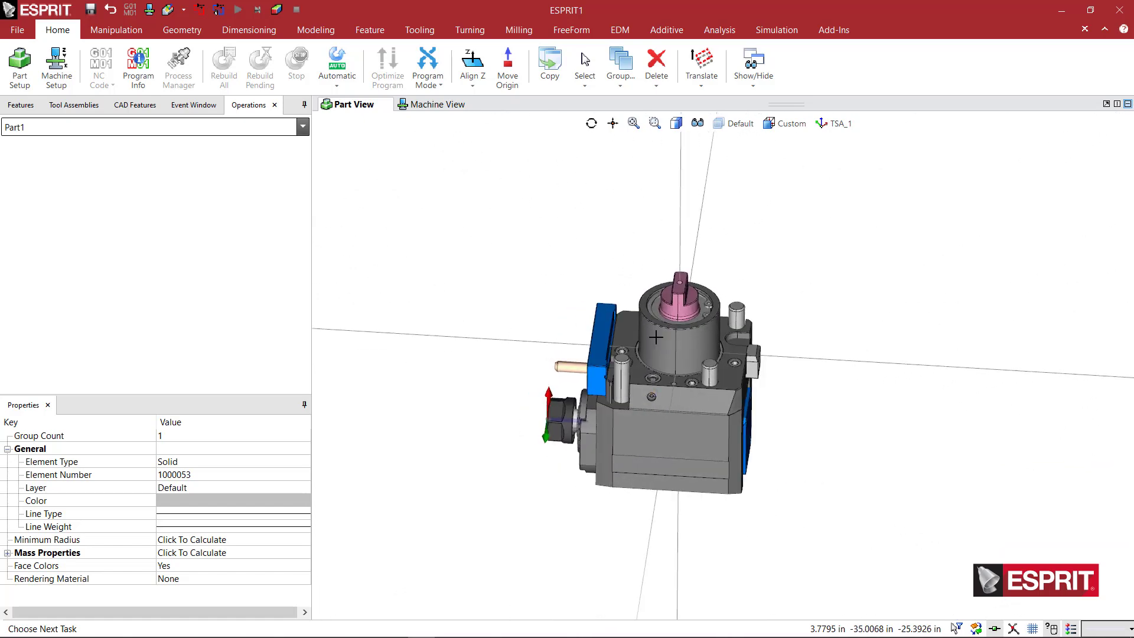
{"action": "key", "text": "Delete"}
Delete the flat ring solid that surrounded the drive shaft inside the shank bore
{"action": "scroll", "coordinate": [655, 286], "scroll_direction": "up", "scroll_amount": 8}
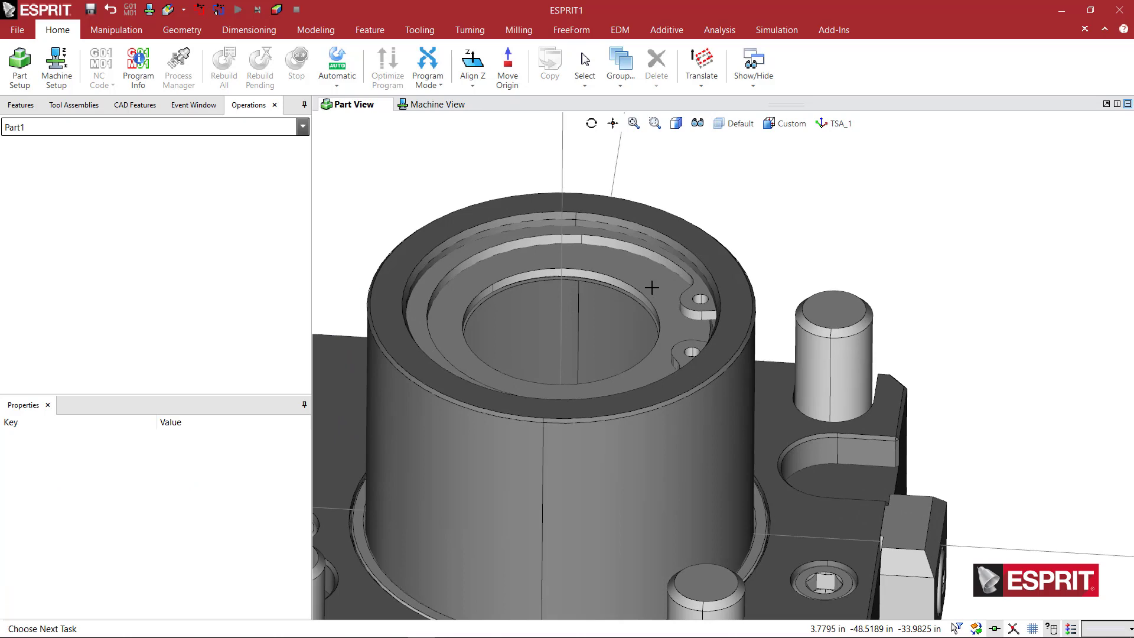
{"action": "left_click", "coordinate": [661, 288]}
{"action": "left_click", "coordinate": [661, 287]}
{"action": "scroll", "coordinate": [665, 292], "scroll_direction": "down", "scroll_amount": 5}
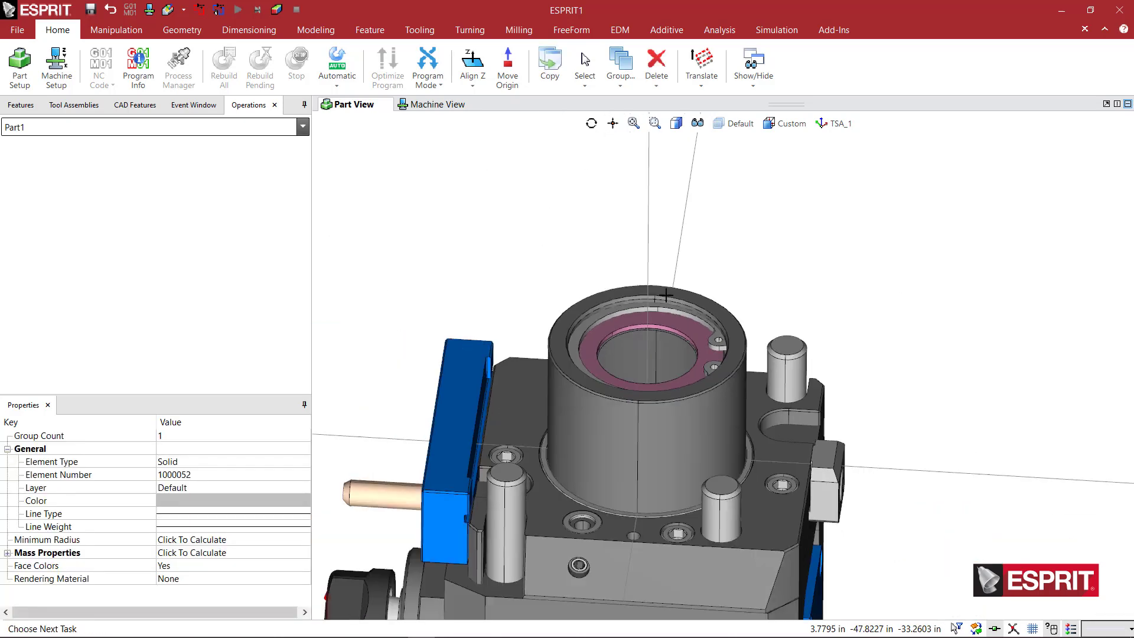
{"action": "middle_click_drag", "start_coordinate": [665, 295], "coordinate": [679, 331]}
{"action": "left_click", "coordinate": [679, 331]}
Delete the retaining ring with the two eyelets inside the shank bore
{"action": "scroll", "coordinate": [719, 337], "scroll_direction": "up", "scroll_amount": 5}
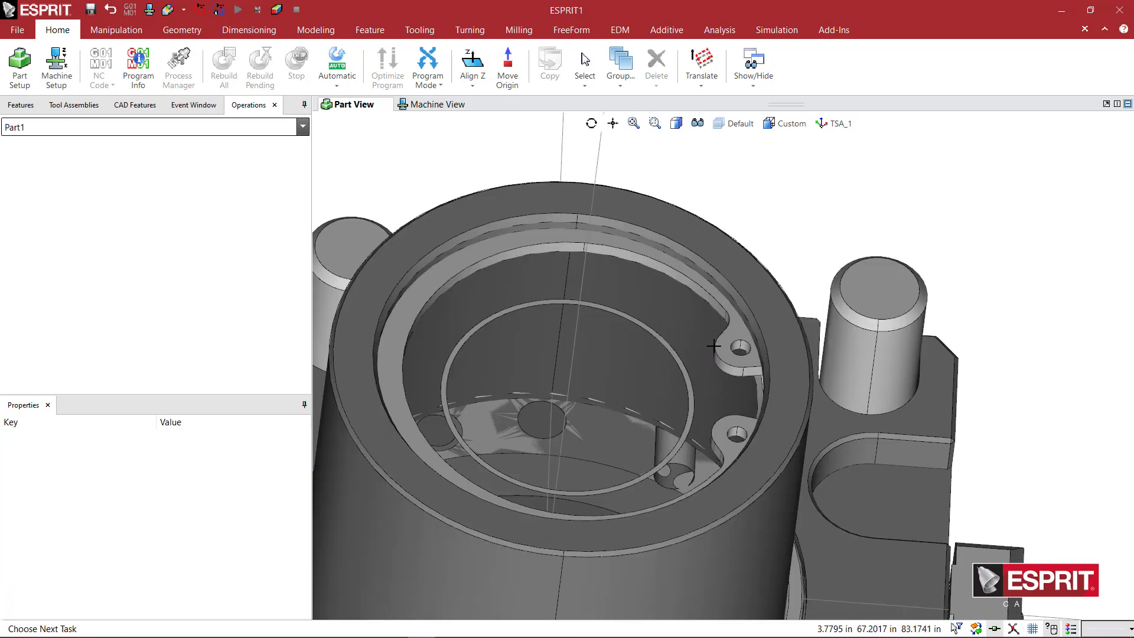
{"action": "left_click", "coordinate": [726, 353]}
{"action": "left_click", "coordinate": [724, 352]}
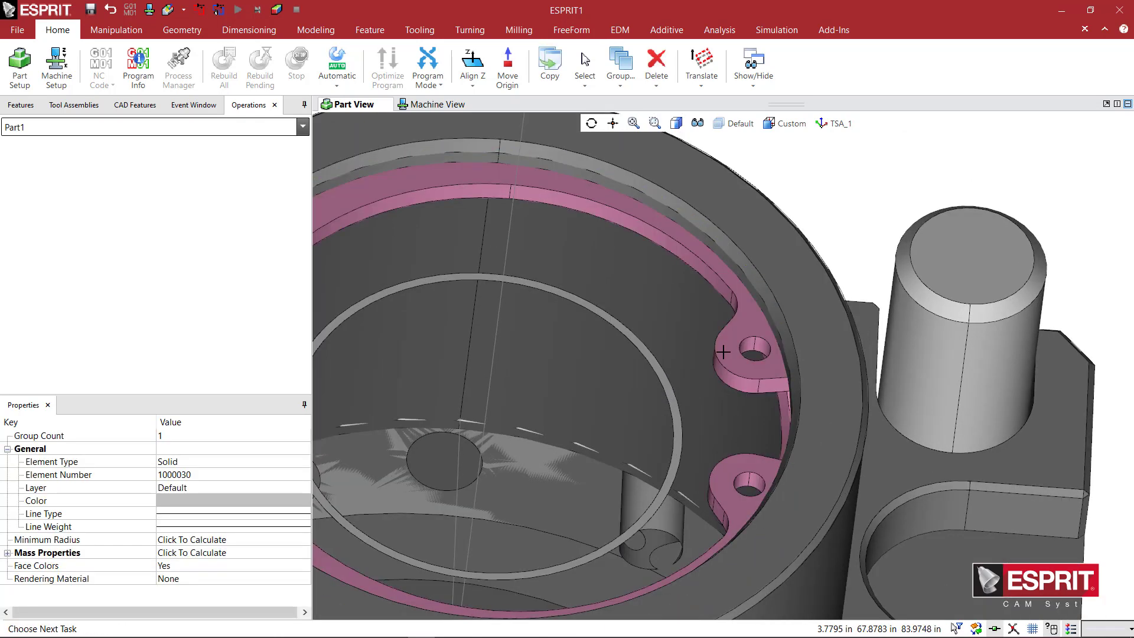
{"action": "key", "text": "Delete"}
Delete the remaining thin ring solid inside the shank bore
{"action": "left_click", "coordinate": [669, 382]}
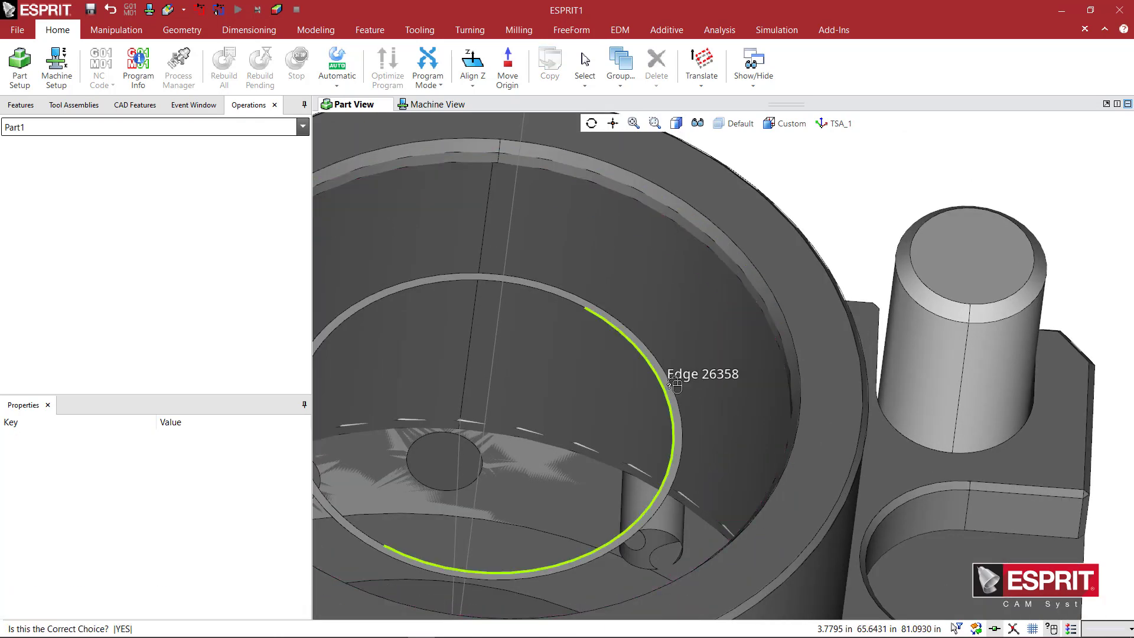
{"action": "right_click", "coordinate": [673, 383]}
{"action": "right_click", "coordinate": [675, 383]}
{"action": "right_click", "coordinate": [678, 385]}
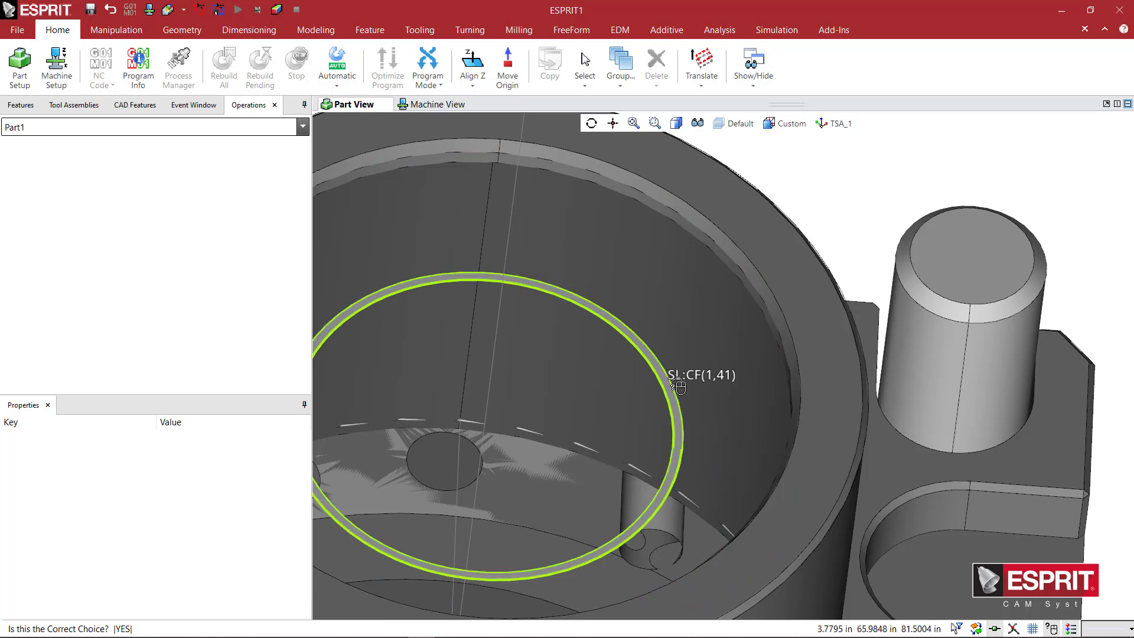
{"action": "left_click", "coordinate": [679, 385]}
{"action": "scroll", "coordinate": [694, 388], "scroll_direction": "down", "scroll_amount": 3}
{"action": "scroll", "coordinate": [695, 388], "scroll_direction": "down", "scroll_amount": 5}
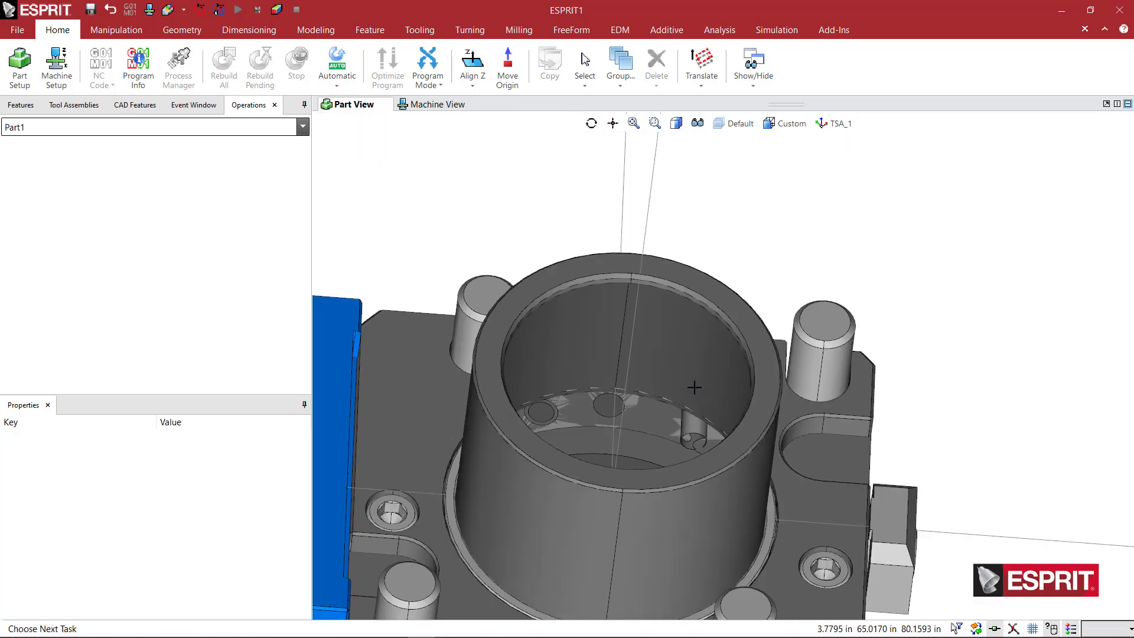
{"action": "middle_click_drag", "start_coordinate": [701, 399], "coordinate": [734, 395]}
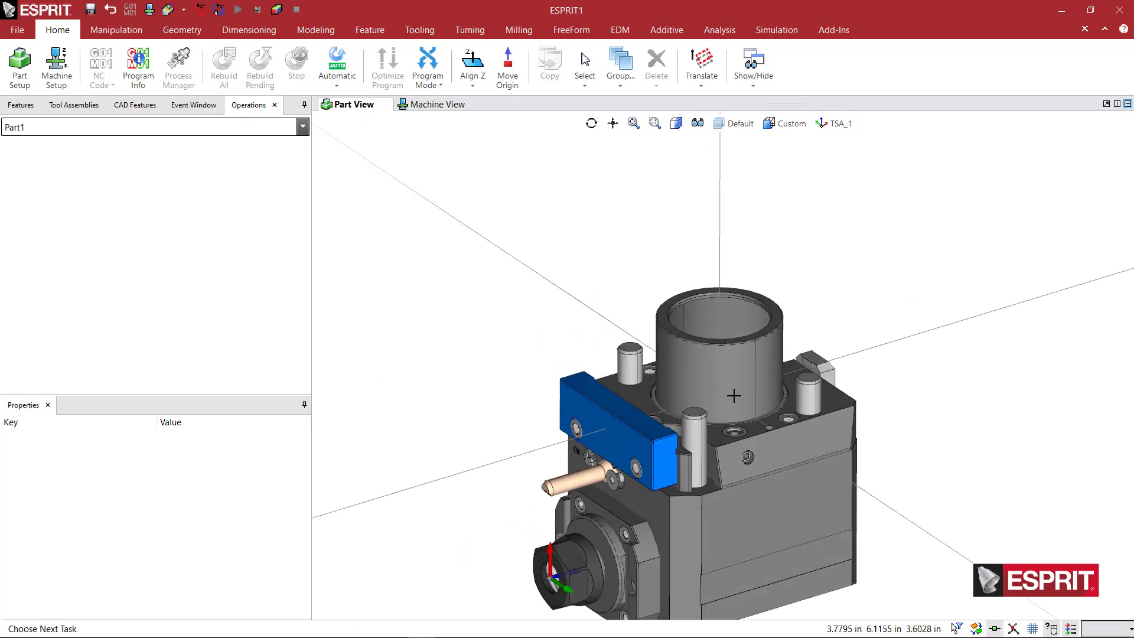
{"action": "middle_click_drag", "start_coordinate": [732, 488], "coordinate": [663, 399], "text": "ctrl"}
{"action": "scroll", "coordinate": [653, 440], "scroll_direction": "up", "scroll_amount": 1}
{"action": "middle_click_drag", "start_coordinate": [653, 440], "coordinate": [695, 404], "text": "ctrl"}
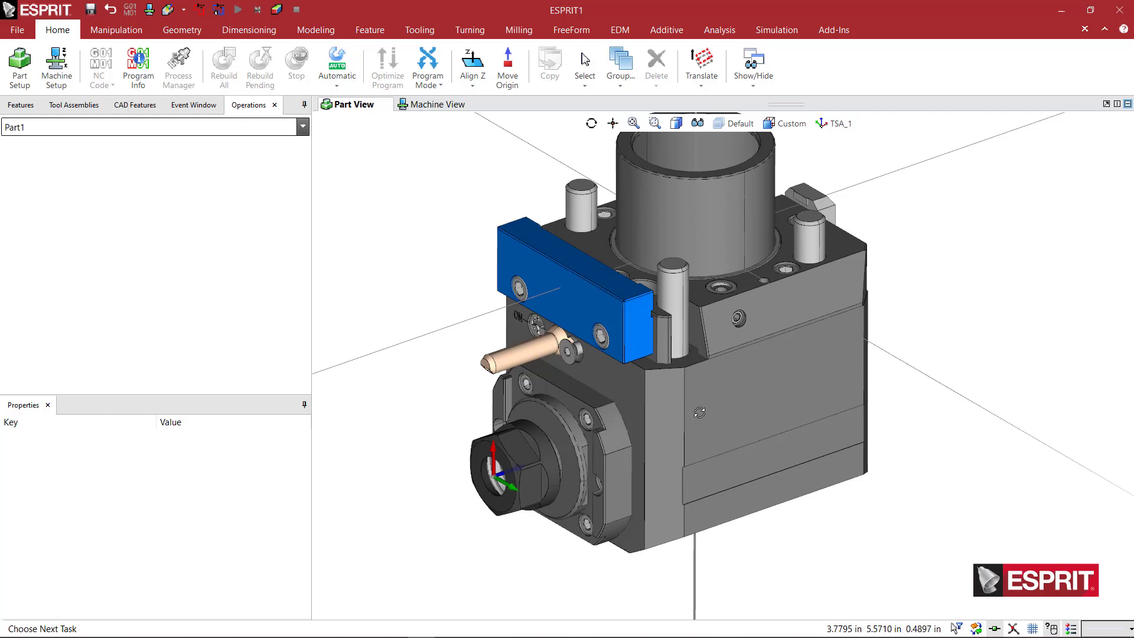
{"action": "mouse_move", "coordinate": [653, 433]}
{"action": "middle_mouse_down"}
{"action": "mouse_move", "coordinate": [678, 438]}
{"action": "mouse_move", "coordinate": [663, 445]}
{"action": "middle_mouse_up"}
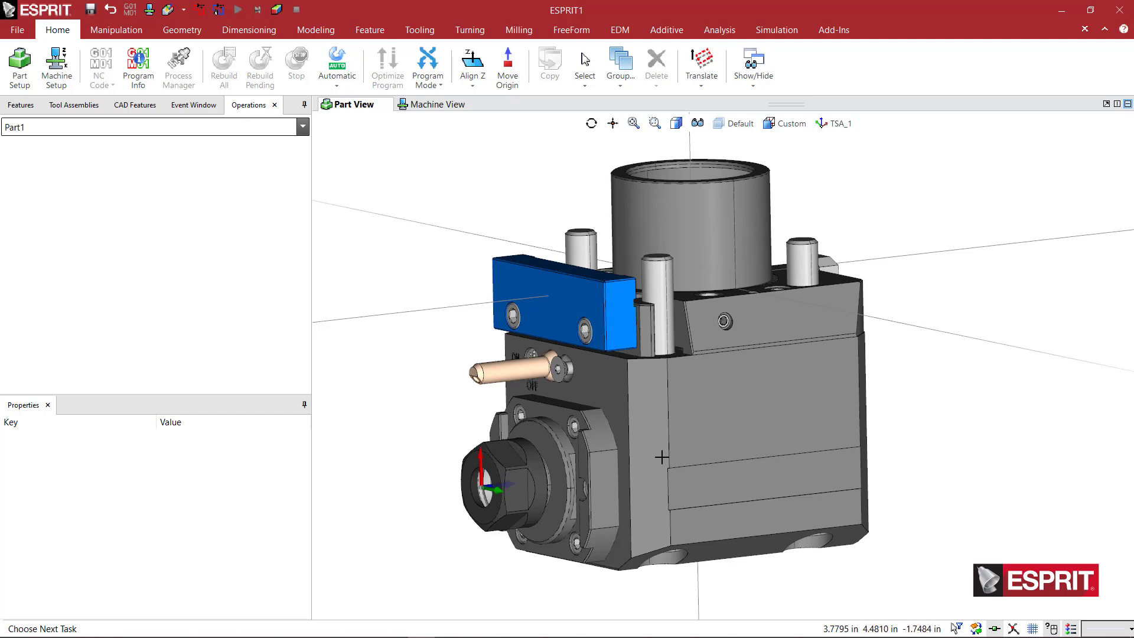
{"action": "mouse_move", "coordinate": [658, 454]}
{"action": "middle_mouse_down"}
{"action": "mouse_move", "coordinate": [688, 467]}
{"action": "mouse_move", "coordinate": [664, 470]}
{"action": "middle_mouse_up"}
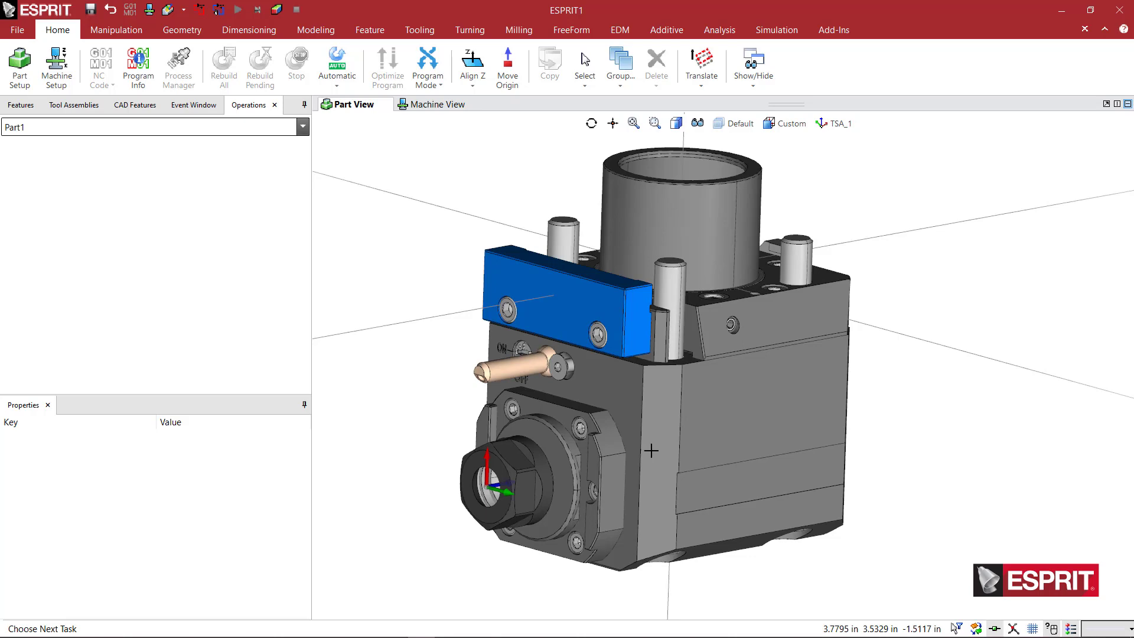
Start saving a copy of the model with the file type Holder Files (*.gdml)
{"action": "left_click", "coordinate": [22, 33]}
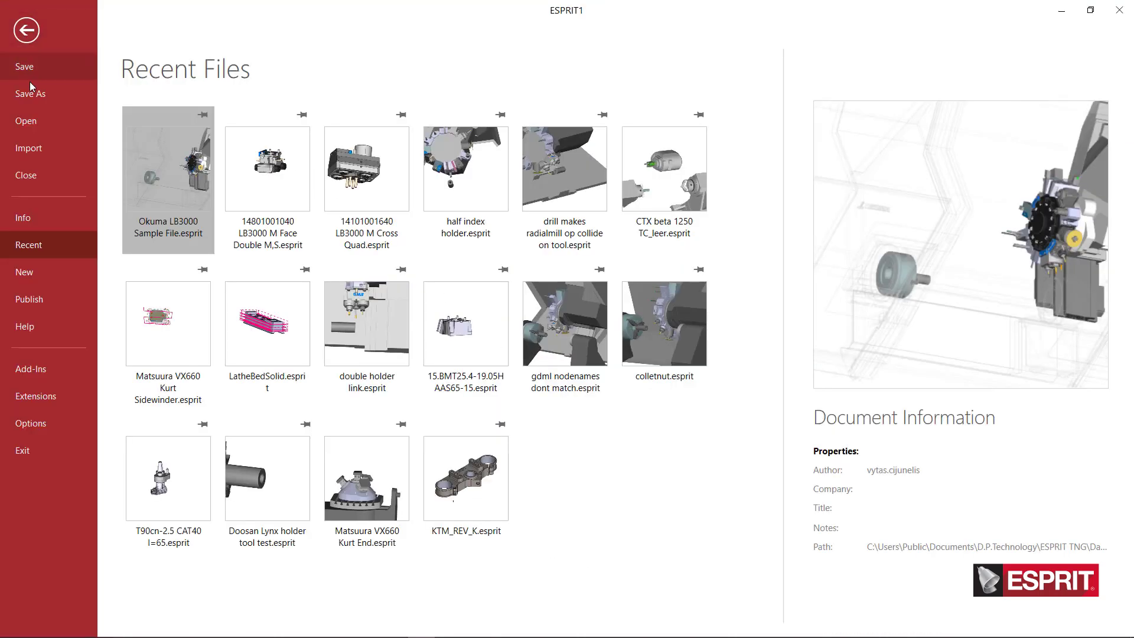
{"action": "left_click", "coordinate": [30, 94]}
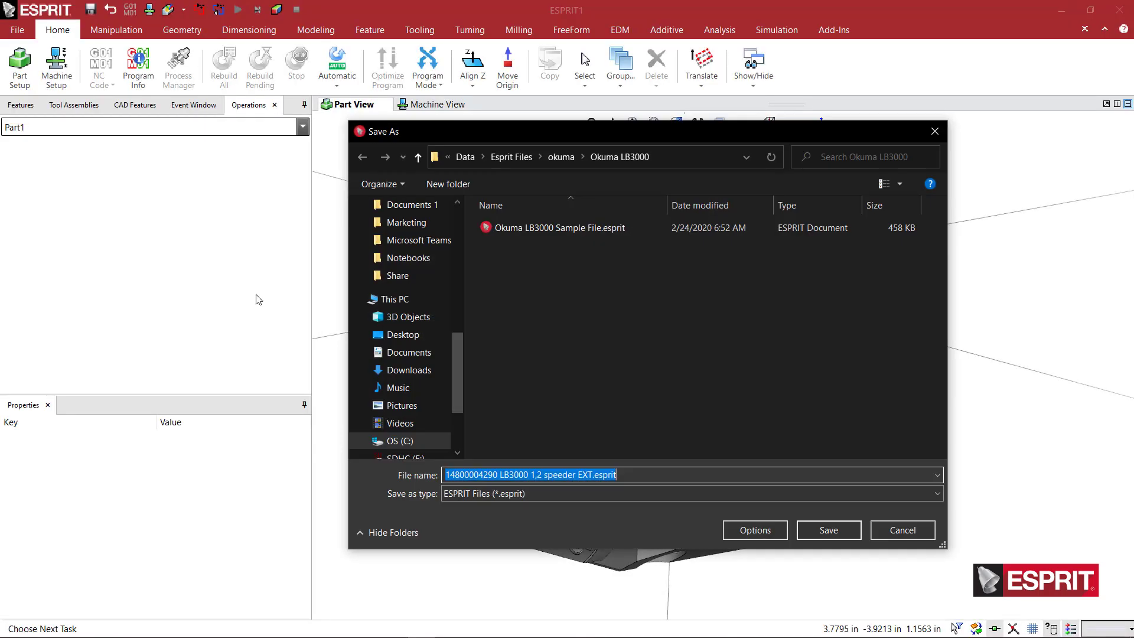
{"action": "left_click", "coordinate": [505, 491]}
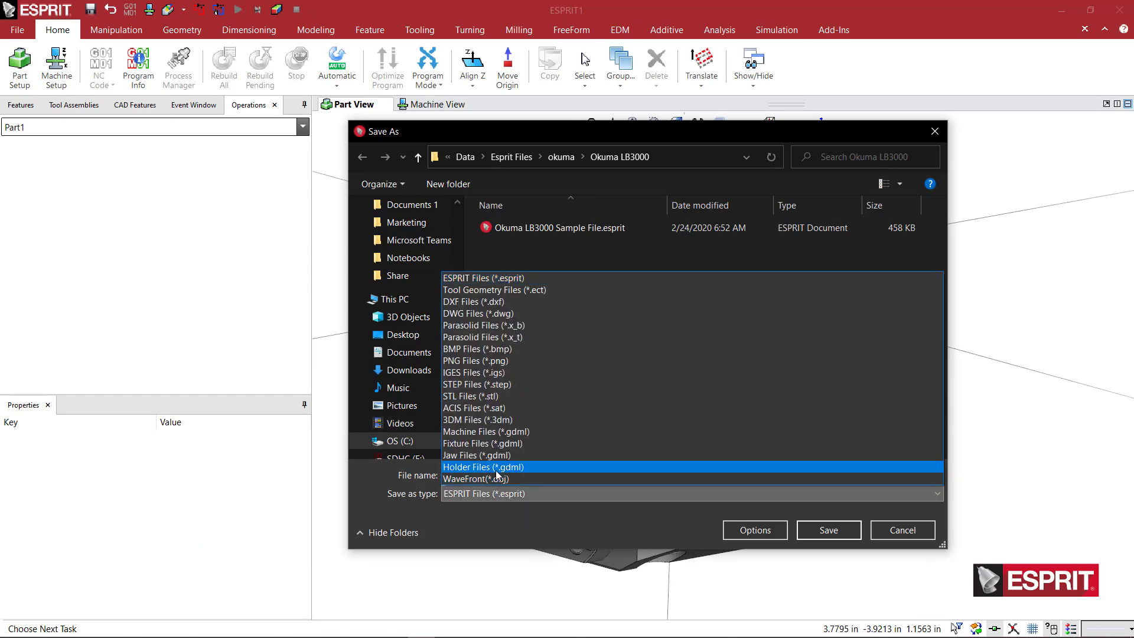
{"action": "left_click", "coordinate": [495, 470]}
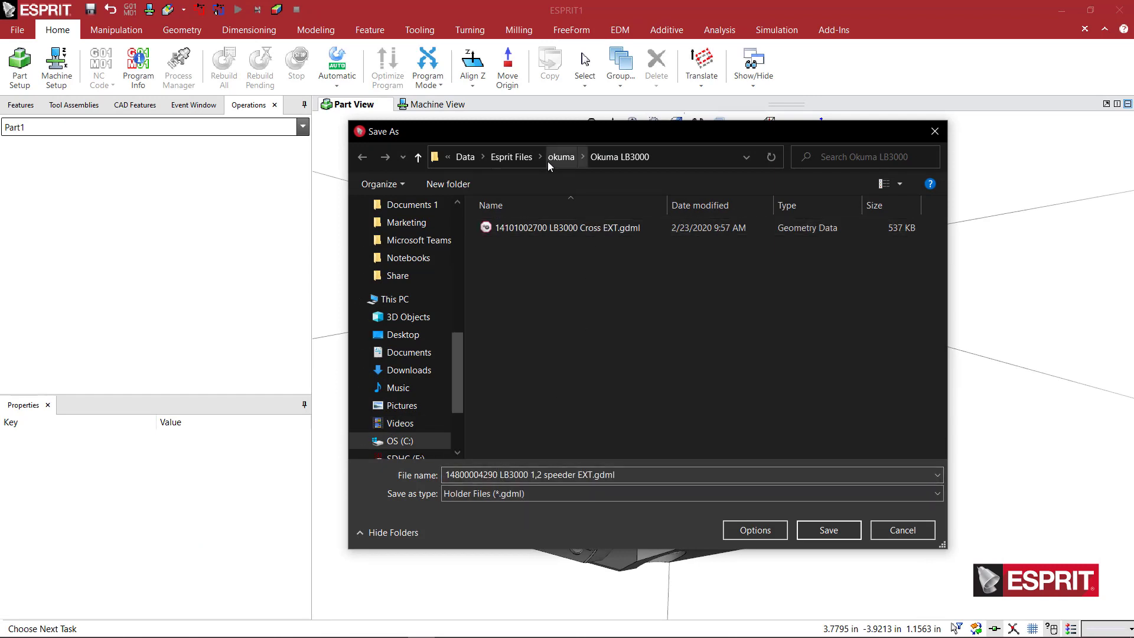
{"action": "left_click", "coordinate": [466, 157]}
{"action": "double_click", "coordinate": [521, 307]}
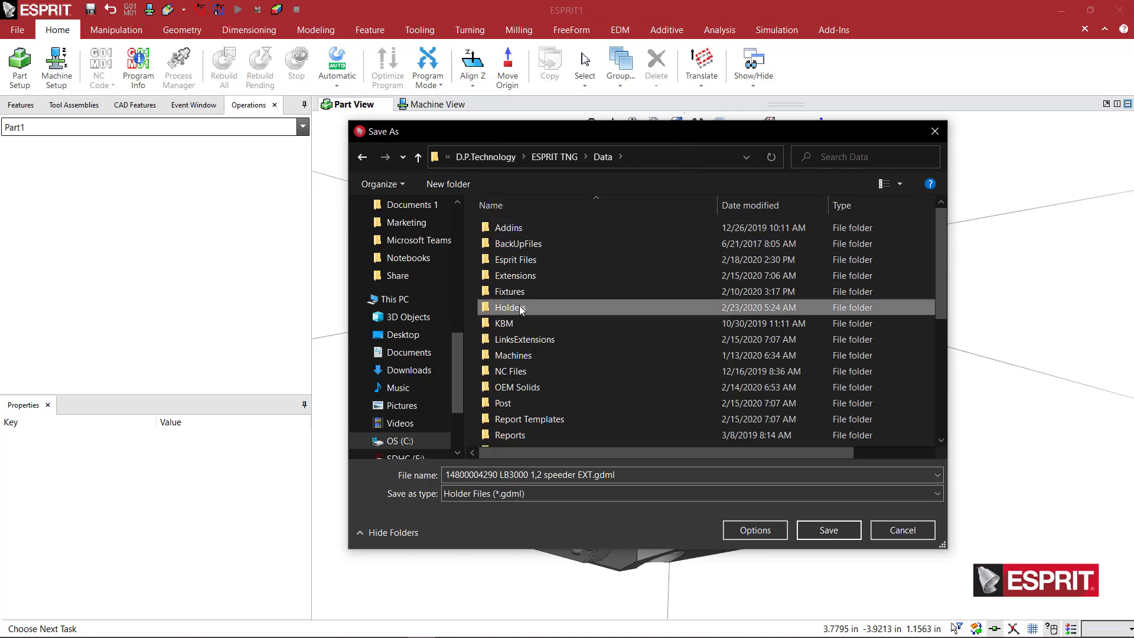
{"action": "scroll", "coordinate": [528, 319], "scroll_direction": "down", "scroll_amount": 3}
{"action": "scroll", "coordinate": [535, 384], "scroll_direction": "down", "scroll_amount": 5}
{"action": "double_click", "coordinate": [538, 438]}
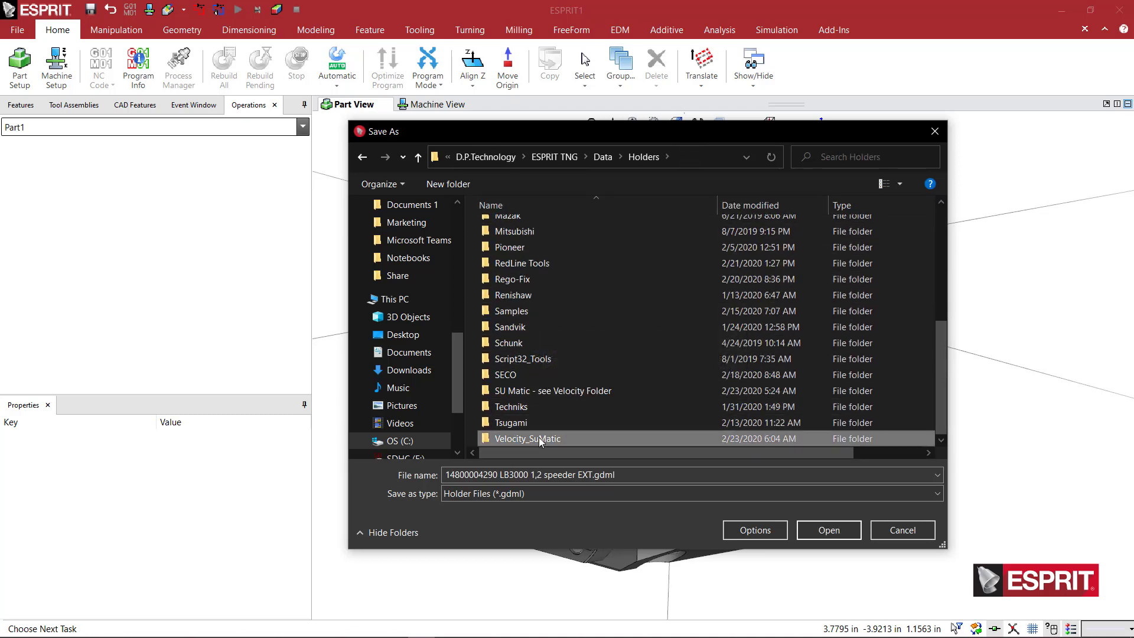
{"action": "double_click", "coordinate": [541, 276]}
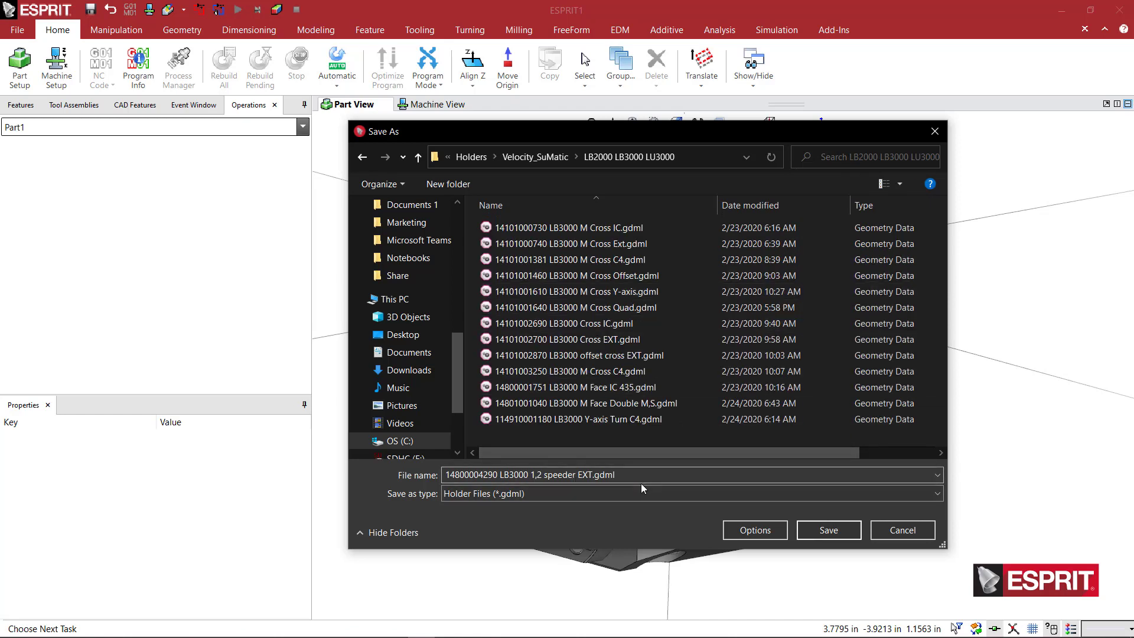
{"action": "left_click", "coordinate": [831, 531]}
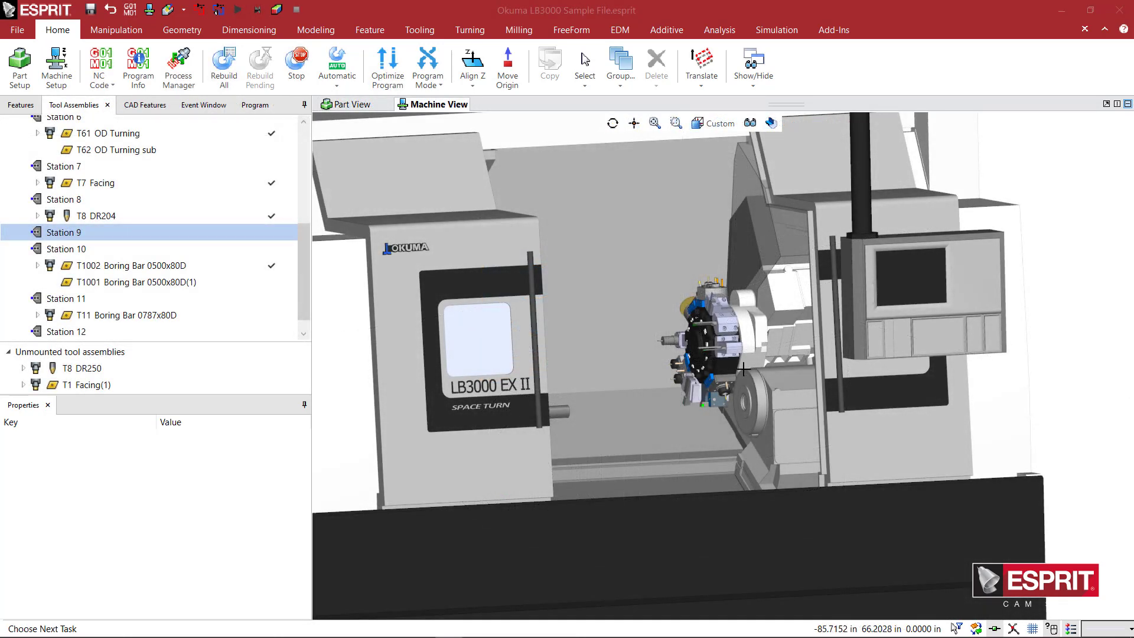
Examine the turret and its mounted tools inside the LB3000 machine in the Okuma LB3000 Sample File
{"action": "middle_click_drag", "start_coordinate": [653, 371], "coordinate": [721, 375]}
{"action": "scroll", "coordinate": [669, 376], "scroll_direction": "up", "scroll_amount": 3}
{"action": "scroll", "coordinate": [720, 375], "scroll_direction": "down", "scroll_amount": 3}
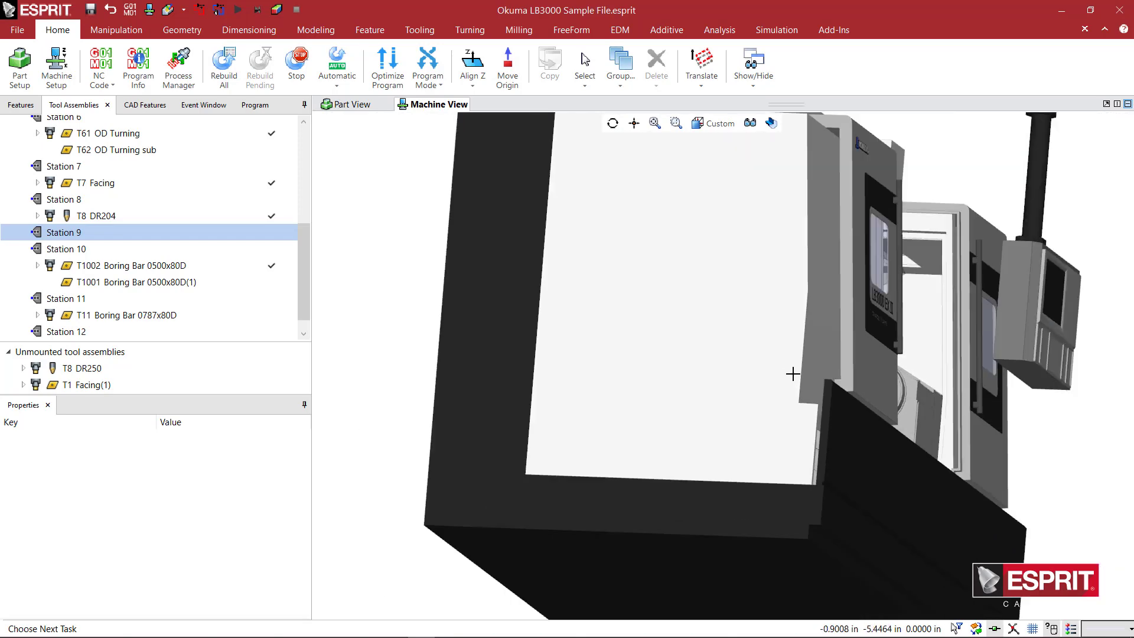
{"action": "middle_click_drag", "start_coordinate": [791, 373], "coordinate": [769, 373]}
{"action": "middle_click_drag", "start_coordinate": [951, 345], "coordinate": [526, 401], "text": "ctrl"}
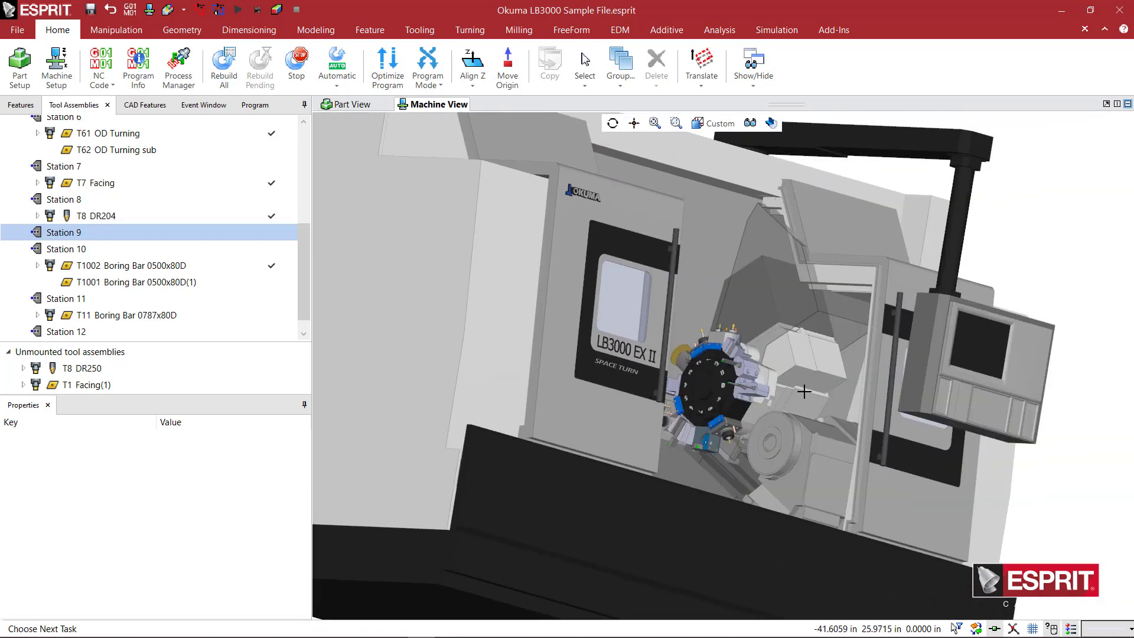
{"action": "middle_click_drag", "start_coordinate": [804, 391], "coordinate": [789, 390]}
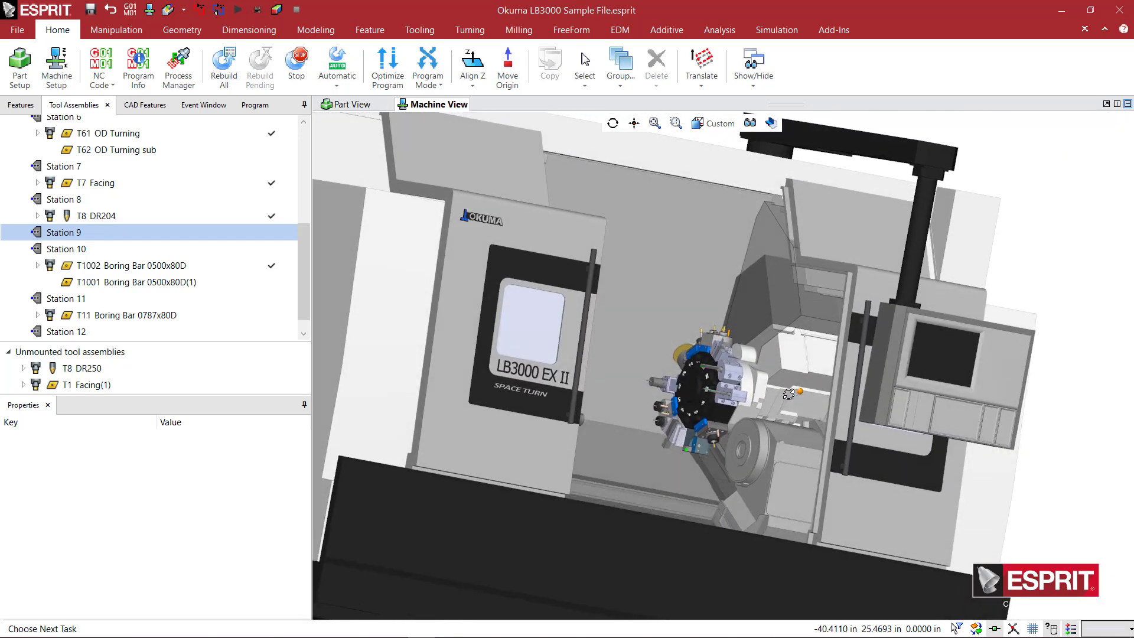
Fade the machine housing and spindle to near transparency in the machine view, keeping the turret and its tools fully opaque
{"action": "left_click", "coordinate": [750, 124]}
{"action": "mouse_move", "coordinate": [754, 320]}
{"action": "left_mouse_down"}
{"action": "mouse_move", "coordinate": [750, 192]}
{"action": "mouse_move", "coordinate": [753, 322]}
{"action": "left_mouse_up"}
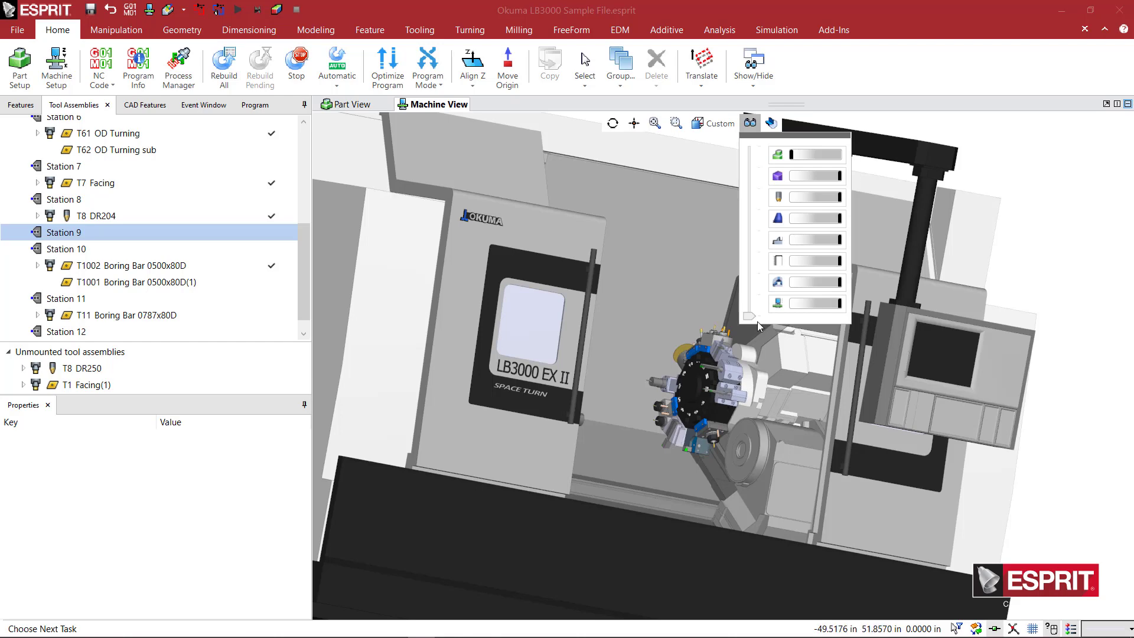
{"action": "mouse_move", "coordinate": [751, 318]}
{"action": "left_mouse_down"}
{"action": "mouse_move", "coordinate": [753, 287]}
{"action": "mouse_move", "coordinate": [753, 321]}
{"action": "left_mouse_up"}
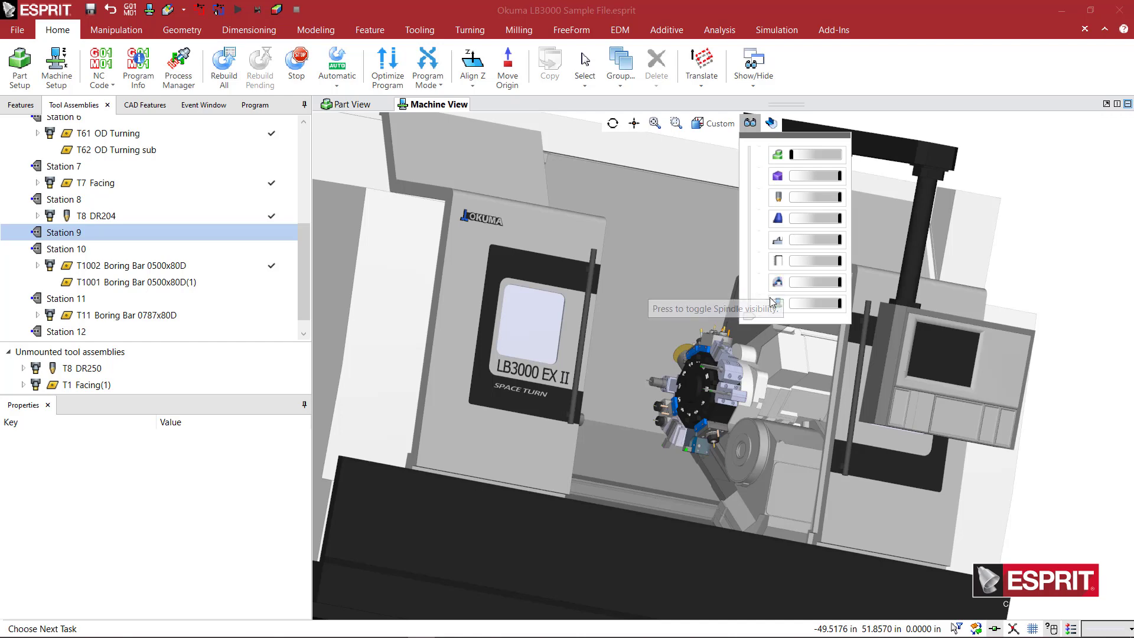
{"action": "middle_click_drag", "start_coordinate": [700, 369], "coordinate": [704, 377]}
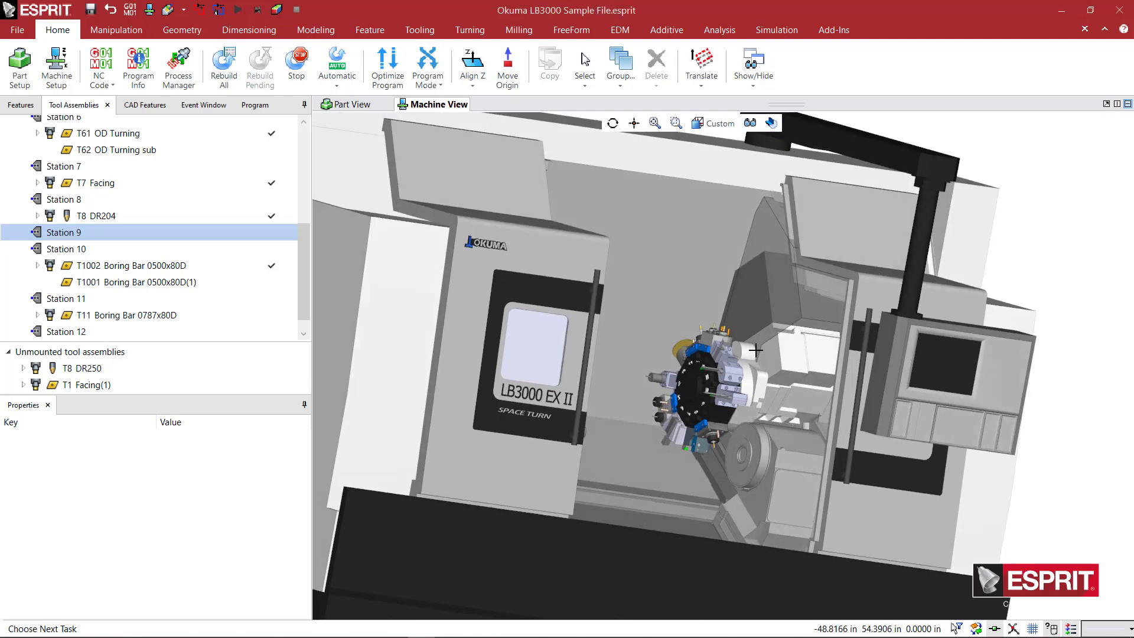
{"action": "left_click", "coordinate": [750, 123]}
{"action": "left_click_drag", "start_coordinate": [841, 305], "coordinate": [796, 287]}
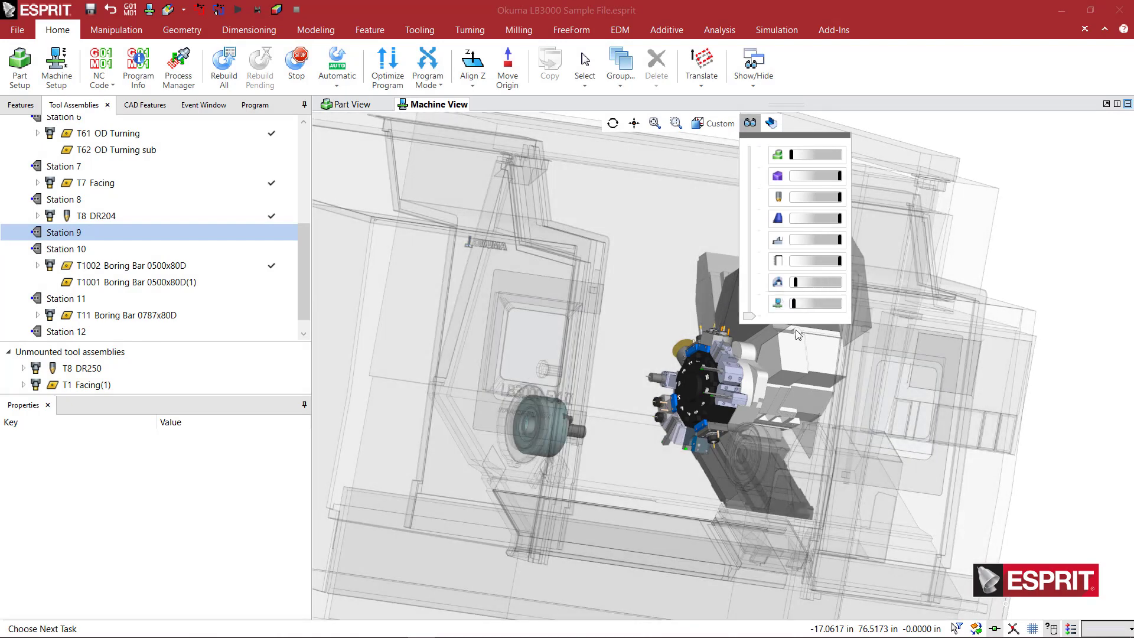
{"action": "middle_click_drag", "start_coordinate": [798, 335], "coordinate": [845, 375]}
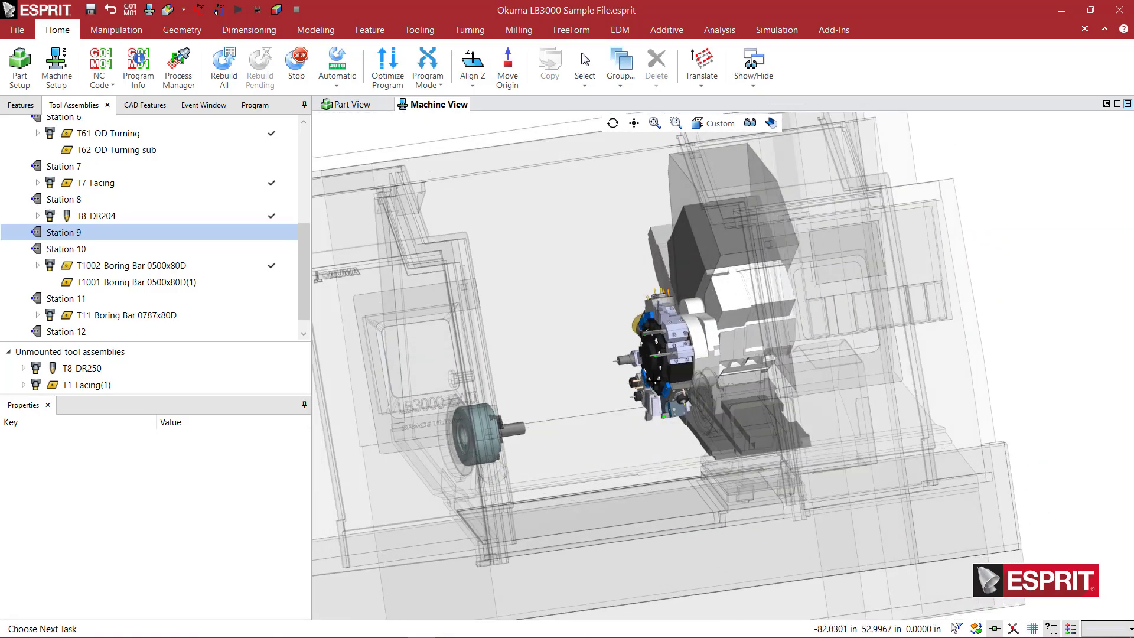
Try the visibility toggles for individual machine component groups, hiding the turret and showing it again
{"action": "scroll", "coordinate": [646, 378], "scroll_direction": "up", "scroll_amount": 3}
{"action": "left_click", "coordinate": [750, 123]}
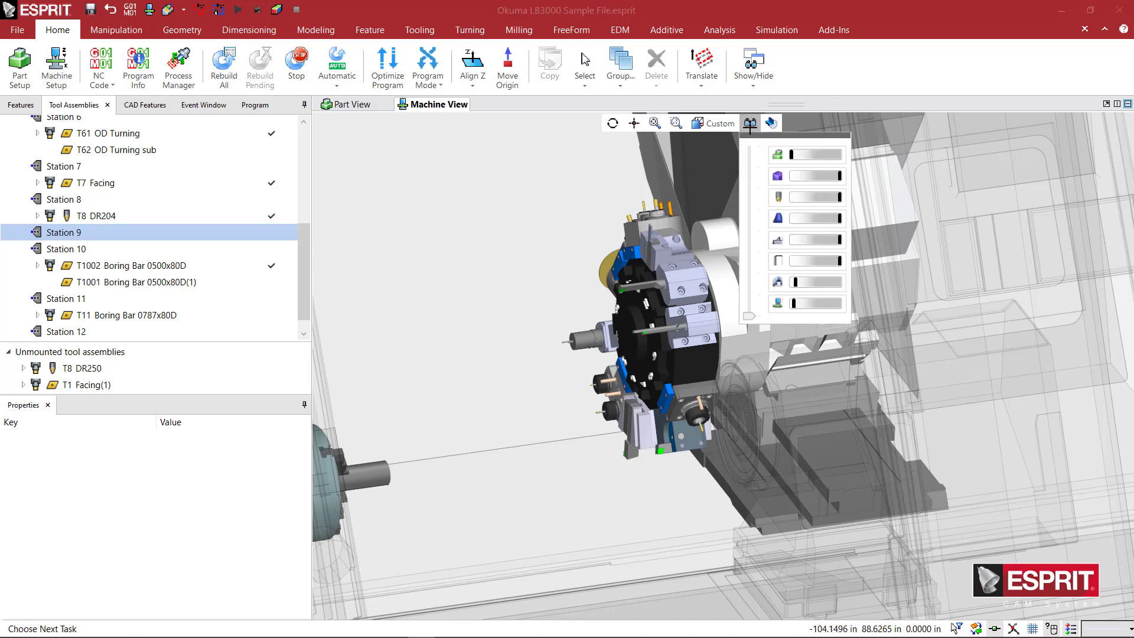
{"action": "left_click", "coordinate": [779, 284]}
{"action": "left_click", "coordinate": [778, 303]}
{"action": "left_click", "coordinate": [778, 239]}
{"action": "left_click", "coordinate": [779, 239]}
{"action": "left_click", "coordinate": [778, 261]}
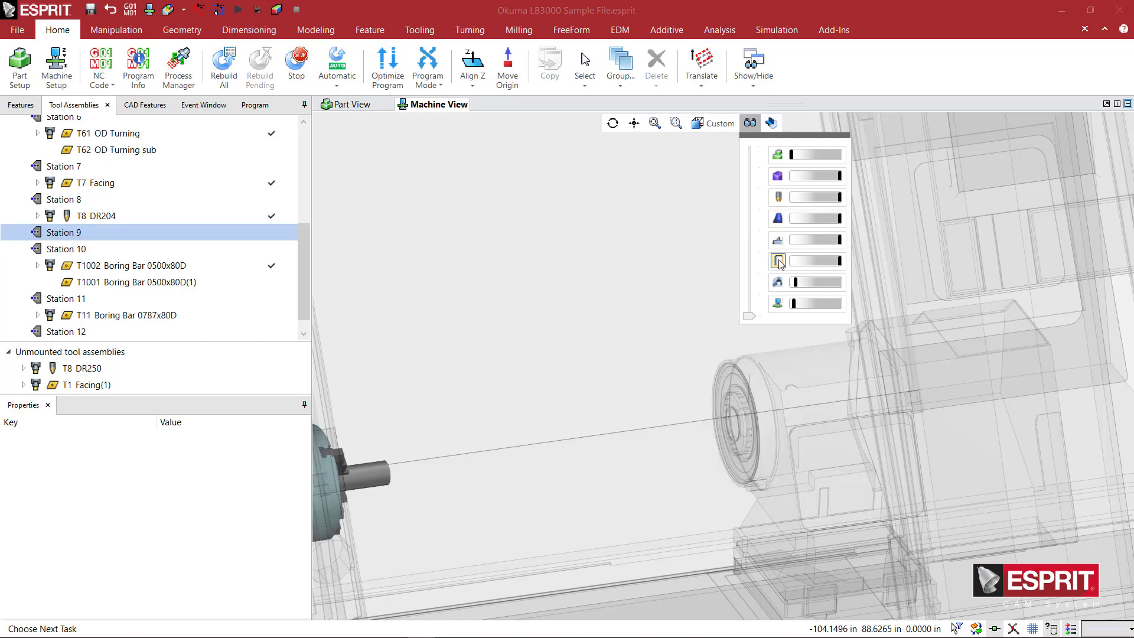
{"action": "left_click", "coordinate": [778, 261]}
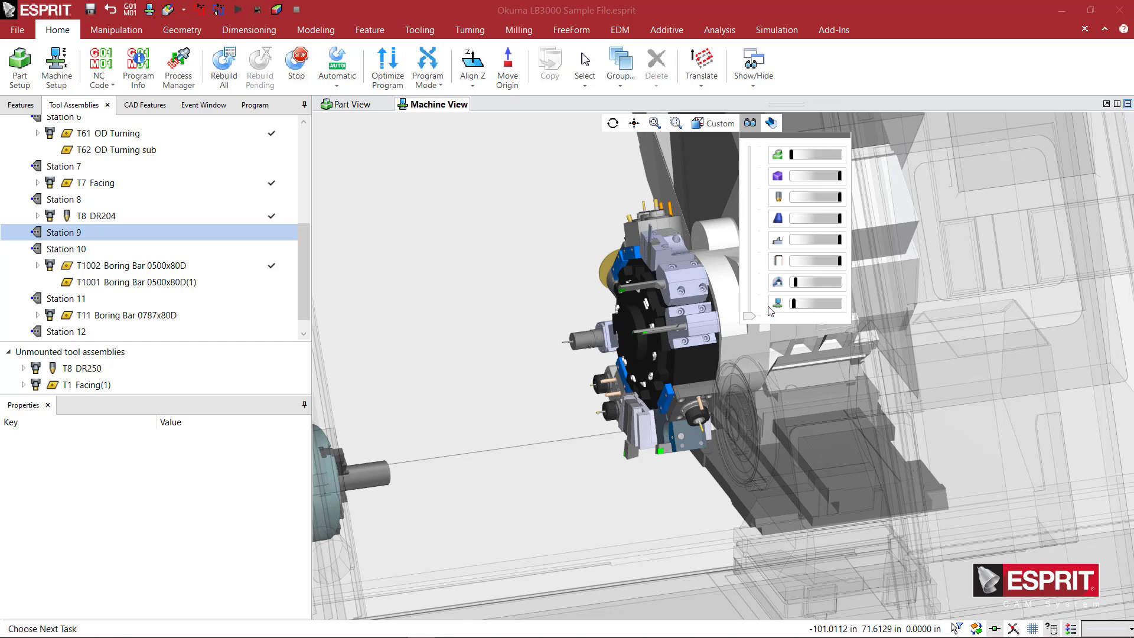
Restore the machine housing and spindle to full opacity, toggle the turret off and on, and fade the housing and spindle again
{"action": "left_click_drag", "start_coordinate": [798, 289], "coordinate": [857, 307]}
{"action": "left_click", "coordinate": [778, 261]}
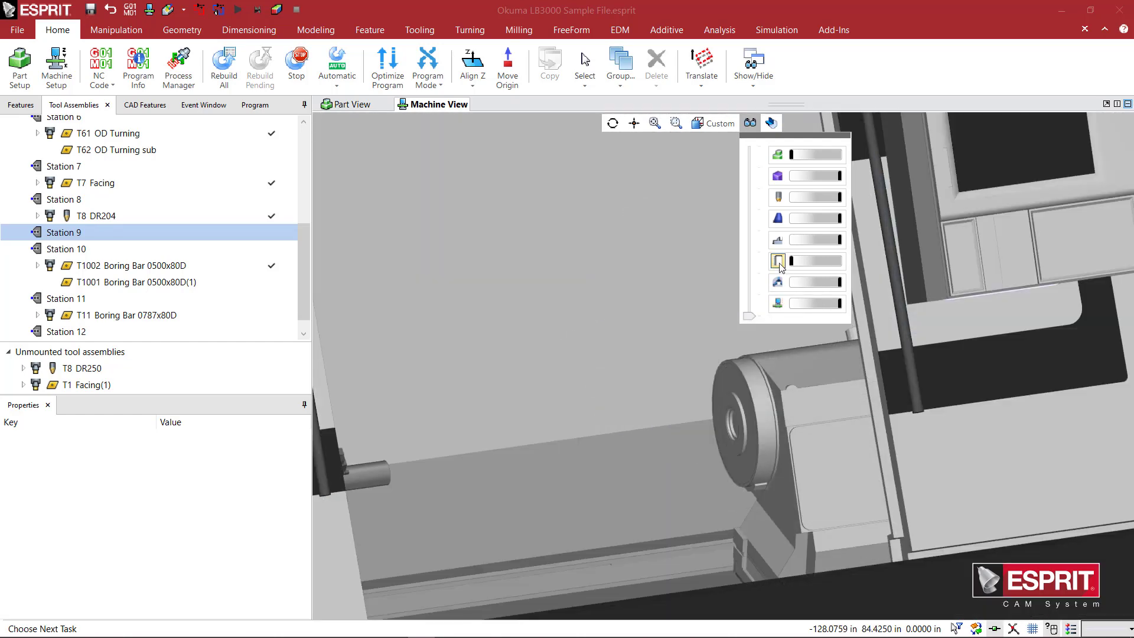
{"action": "left_click", "coordinate": [780, 265]}
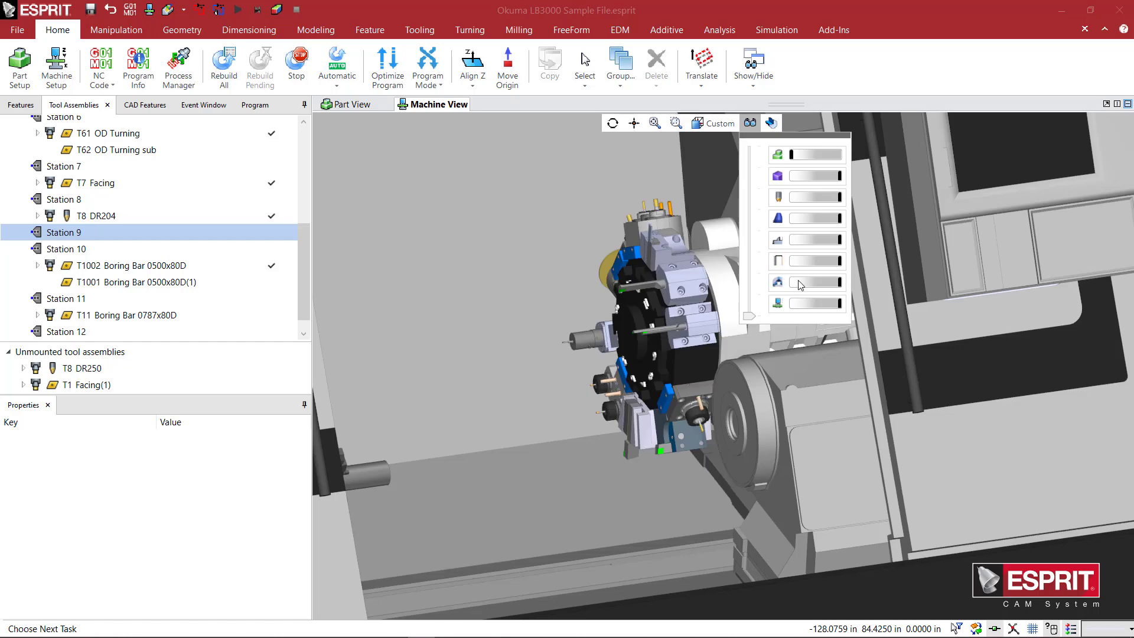
{"action": "left_click_drag", "start_coordinate": [800, 285], "coordinate": [790, 304]}
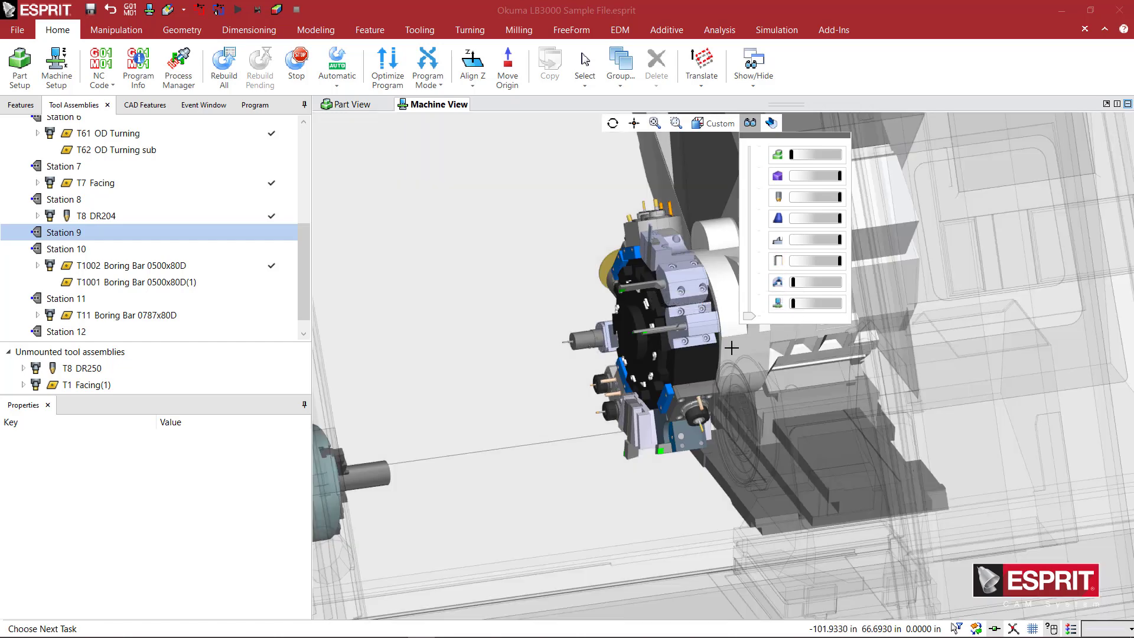
{"action": "mouse_move", "coordinate": [732, 348]}
{"action": "middle_mouse_down"}
{"action": "mouse_move", "coordinate": [725, 369]}
{"action": "mouse_move", "coordinate": [714, 353]}
{"action": "middle_mouse_up"}
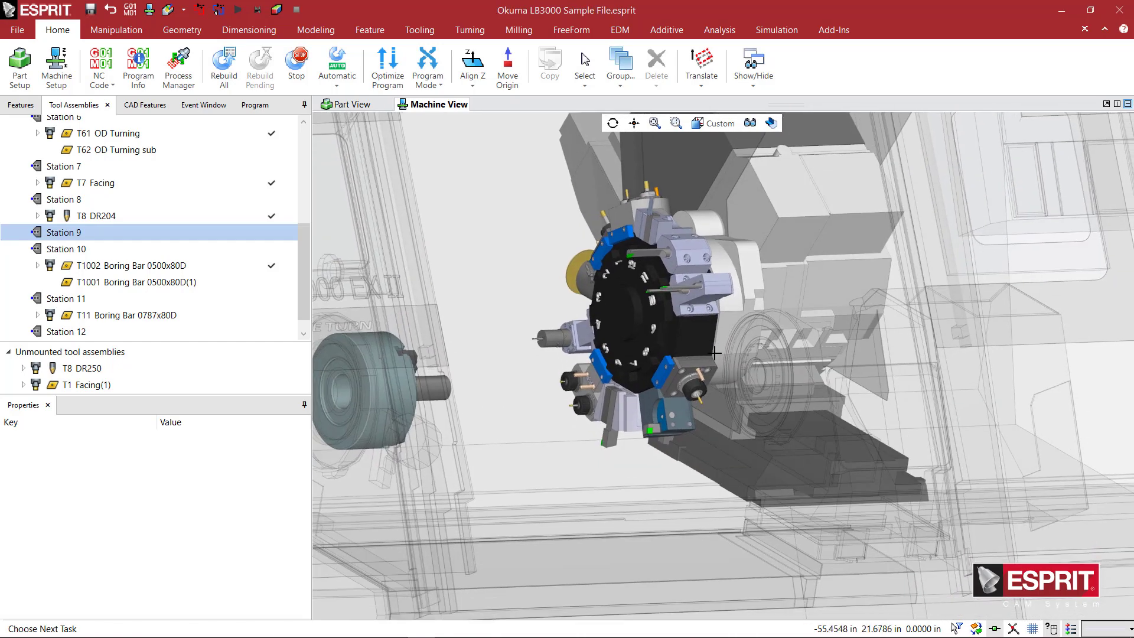
{"action": "scroll", "coordinate": [714, 353], "scroll_direction": "up", "scroll_amount": 5}
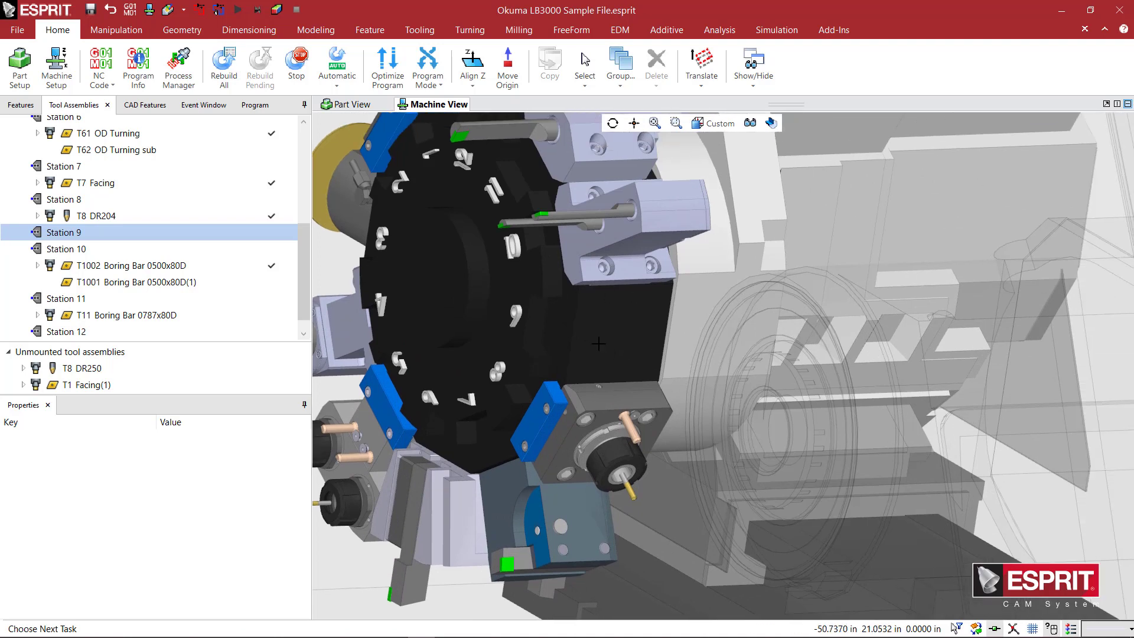
{"action": "right_click", "coordinate": [112, 235]}
{"action": "left_click", "coordinate": [140, 240]}
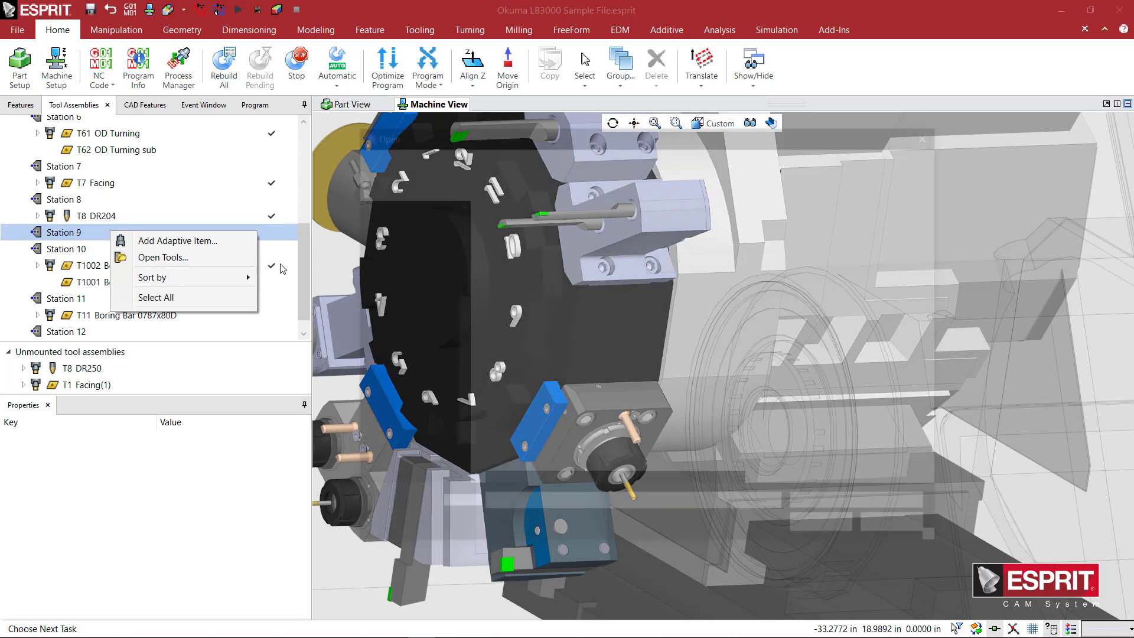
{"action": "left_click", "coordinate": [565, 404]}
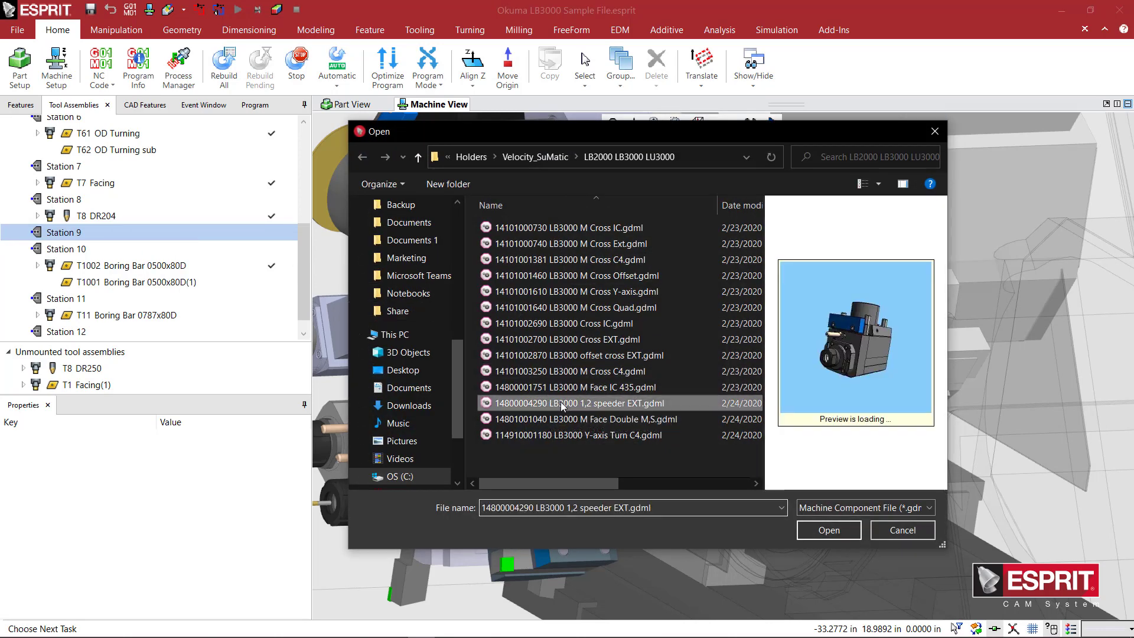
{"action": "left_click", "coordinate": [828, 529]}
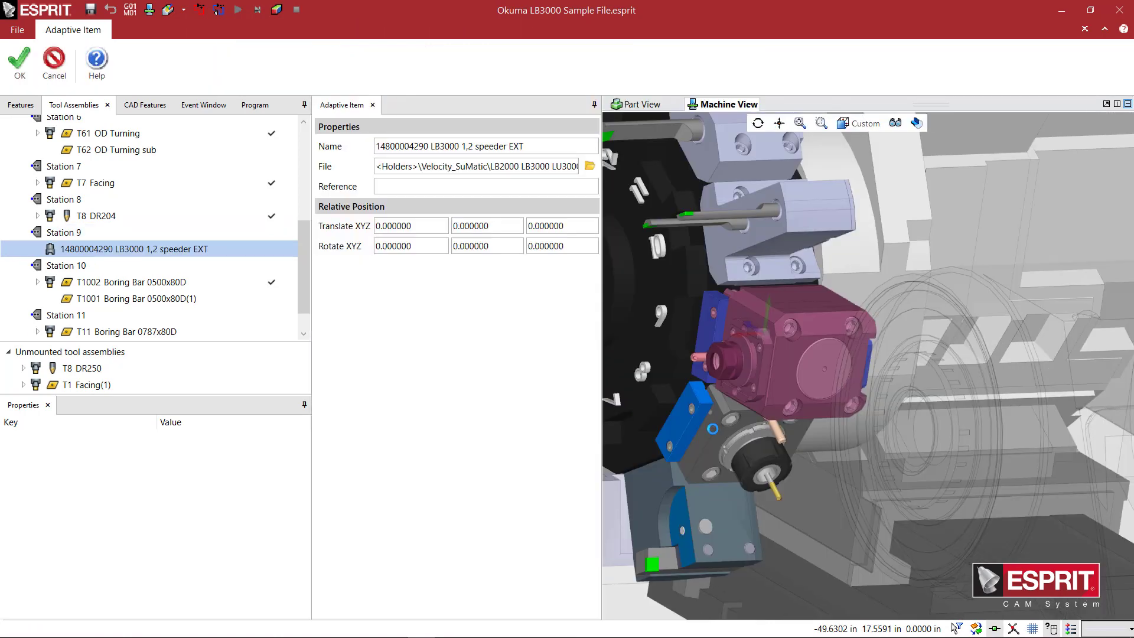
Try rotating the Station 9 holder 180 degrees about Z and check how it sits on the turret
{"action": "middle_click_drag", "start_coordinate": [722, 425], "coordinate": [836, 382]}
{"action": "scroll", "coordinate": [825, 363], "scroll_direction": "up", "scroll_amount": 3}
{"action": "scroll", "coordinate": [818, 364], "scroll_direction": "down", "scroll_amount": 3}
{"action": "scroll", "coordinate": [785, 391], "scroll_direction": "down", "scroll_amount": 4}
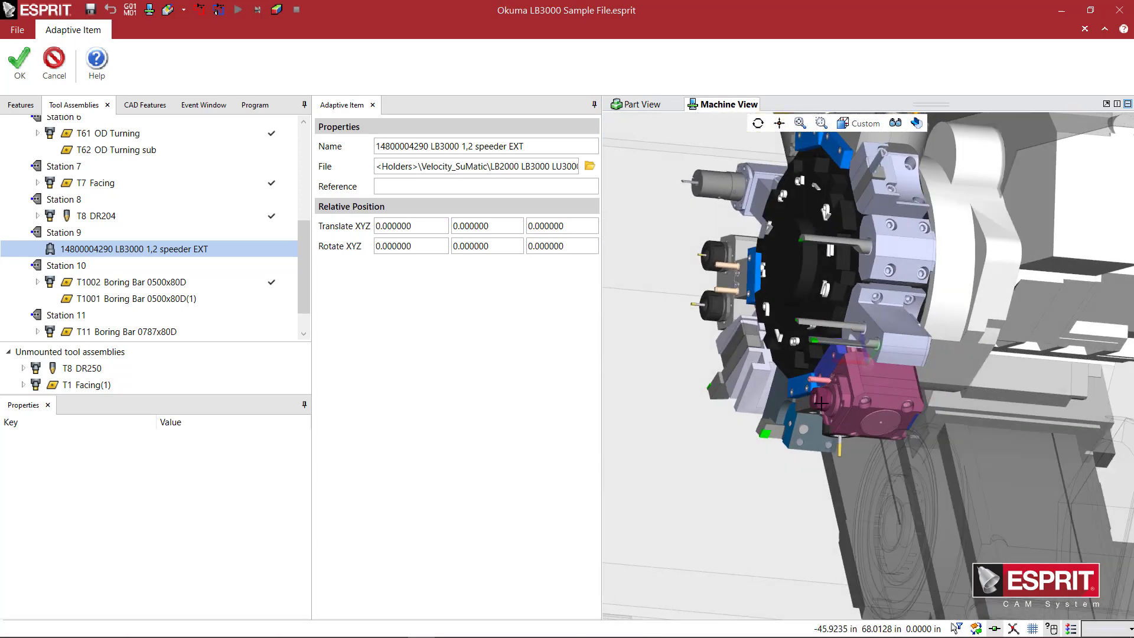
{"action": "middle_click_drag", "start_coordinate": [827, 402], "coordinate": [825, 403]}
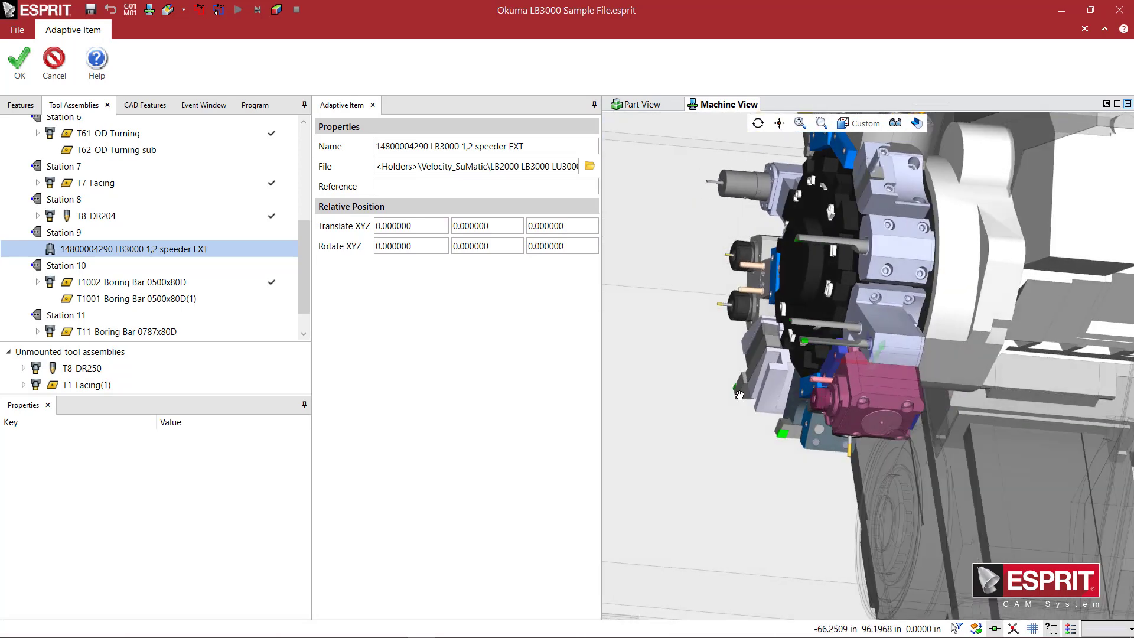
{"action": "scroll", "coordinate": [739, 394], "scroll_direction": "up", "scroll_amount": 5}
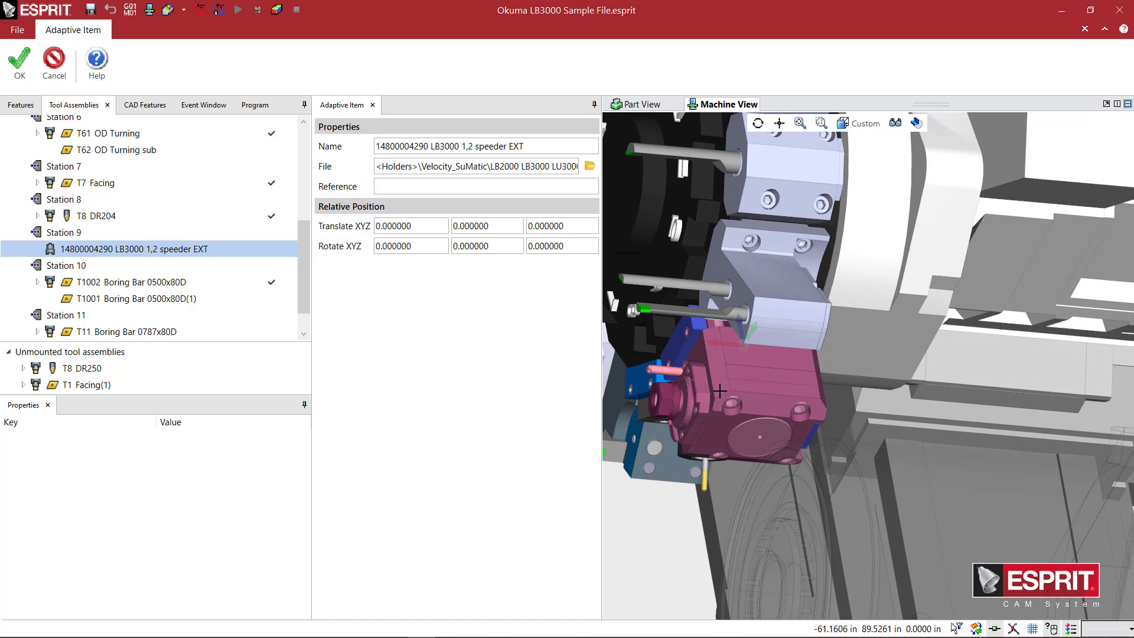
{"action": "double_click", "coordinate": [560, 246]}
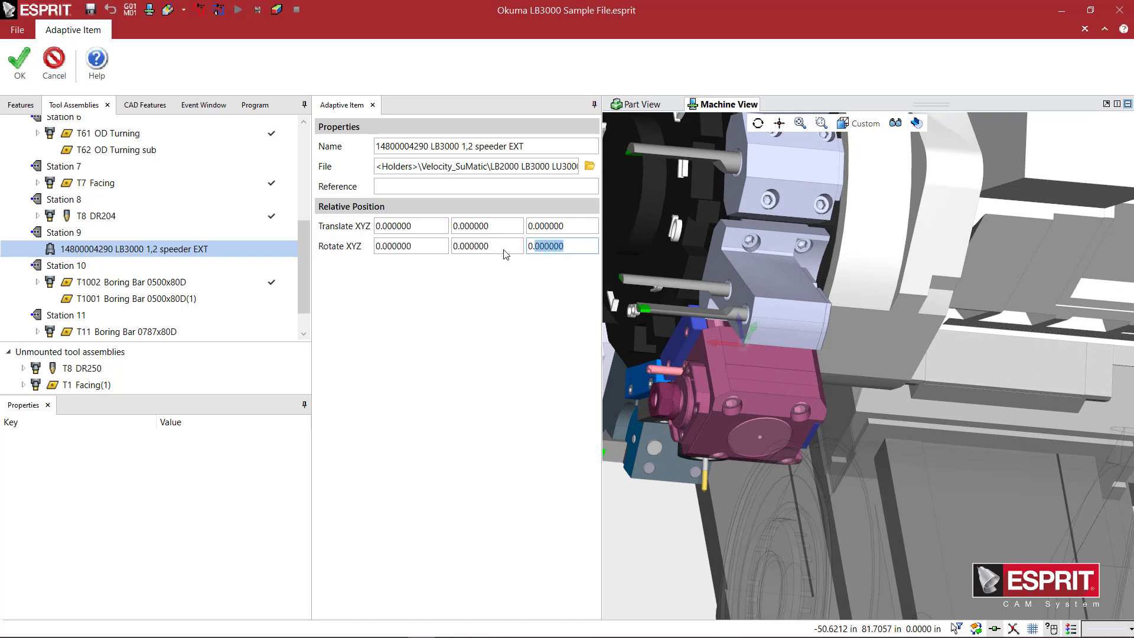
{"action": "type", "text": "180"}
{"action": "key", "text": "Return"}
{"action": "middle_click_drag", "start_coordinate": [708, 357], "coordinate": [698, 363]}
{"action": "scroll", "coordinate": [861, 320], "scroll_direction": "up", "scroll_amount": 5}
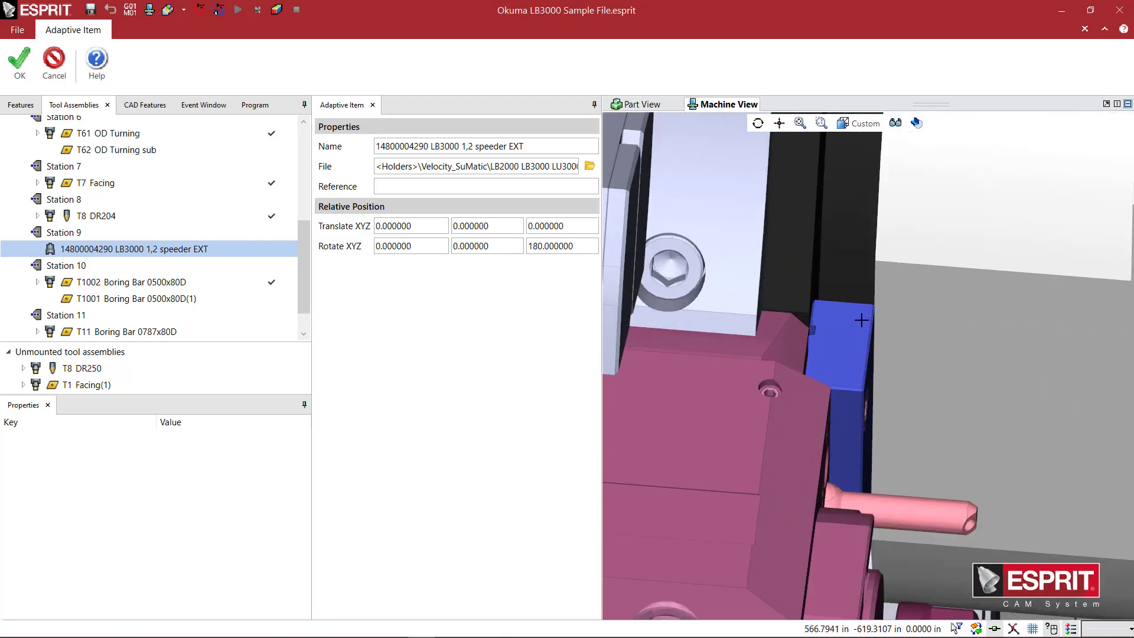
{"action": "scroll", "coordinate": [896, 337], "scroll_direction": "down", "scroll_amount": 6}
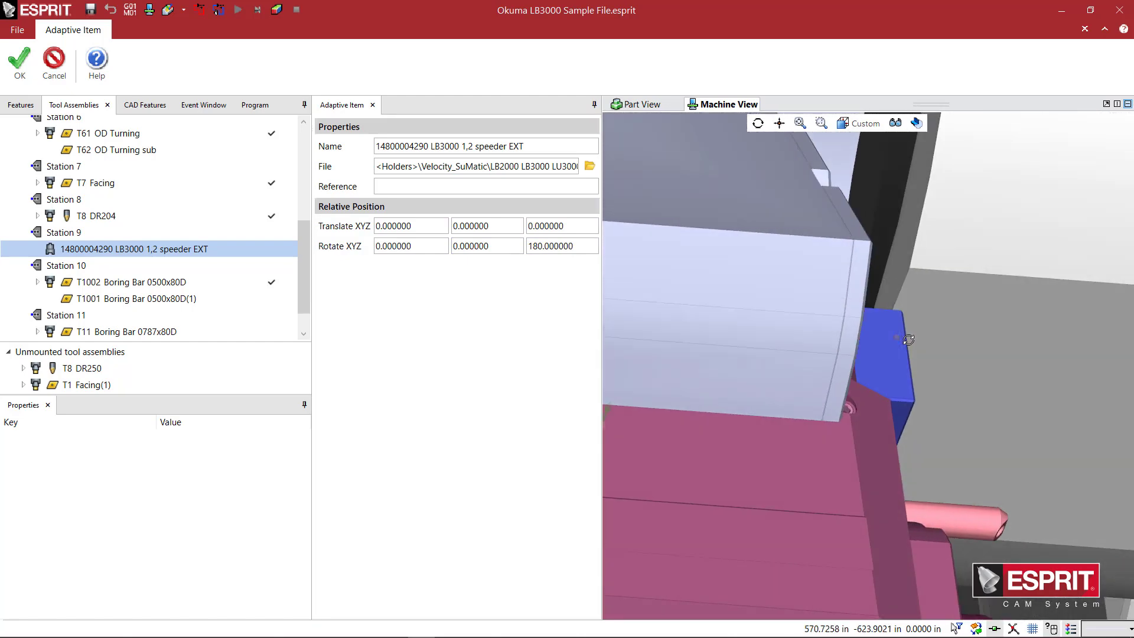
{"action": "scroll", "coordinate": [906, 342], "scroll_direction": "down", "scroll_amount": 6}
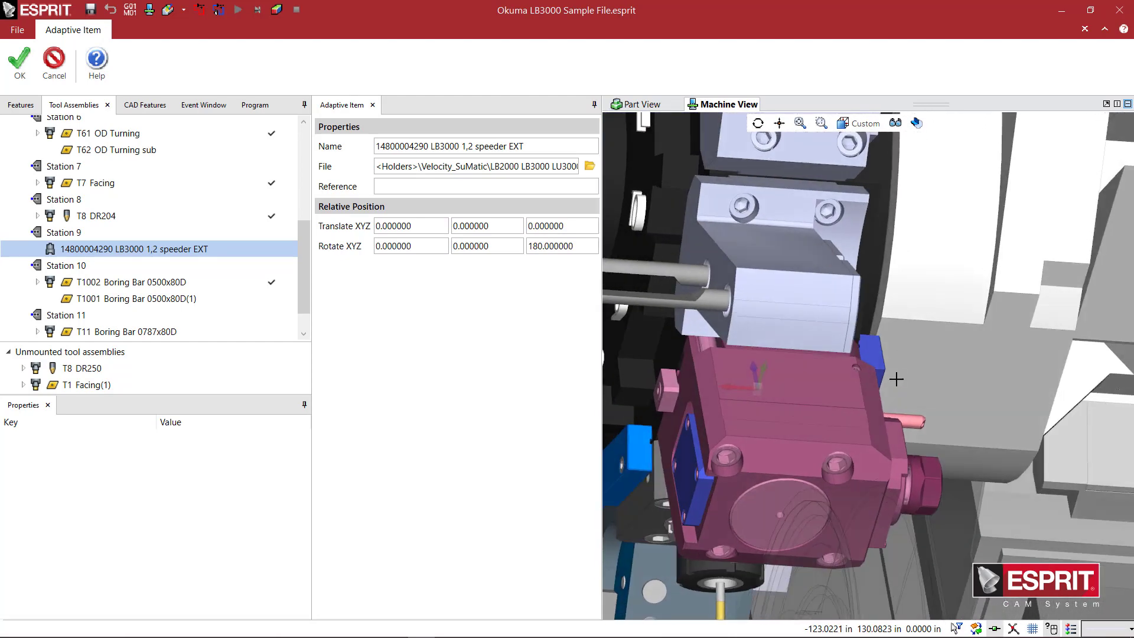
{"action": "mouse_move", "coordinate": [891, 390]}
{"action": "middle_mouse_down"}
{"action": "mouse_move", "coordinate": [879, 392]}
{"action": "mouse_move", "coordinate": [888, 389]}
{"action": "middle_mouse_up"}
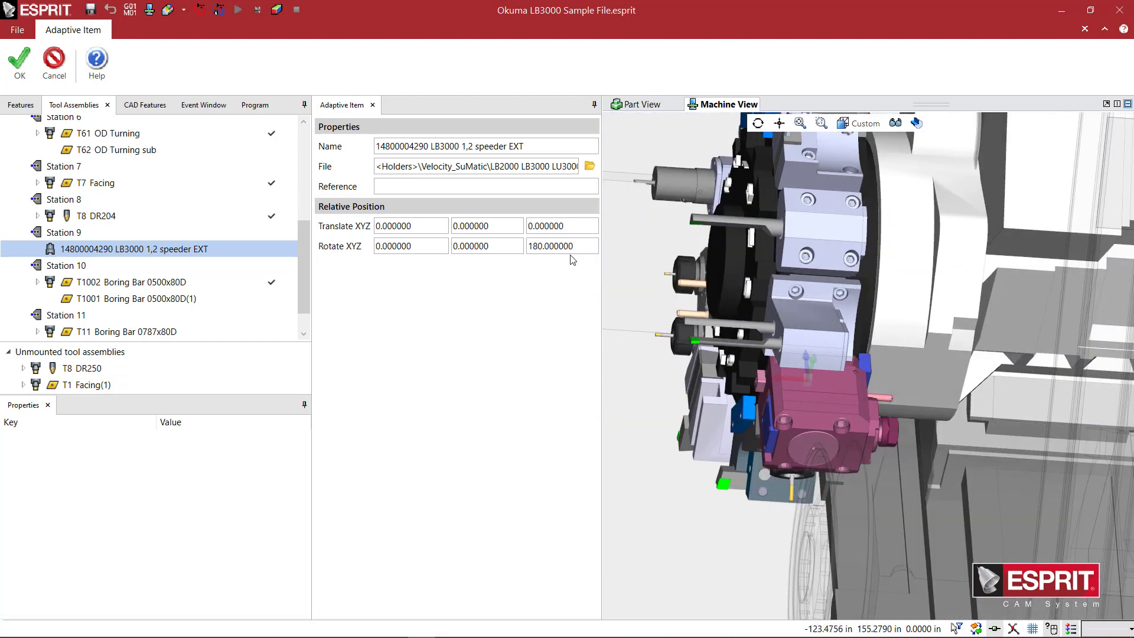
Set the Station 9 holder's Z rotation to 0 and accept the adaptive item
{"action": "double_click", "coordinate": [579, 250]}
{"action": "type", "text": "0"}
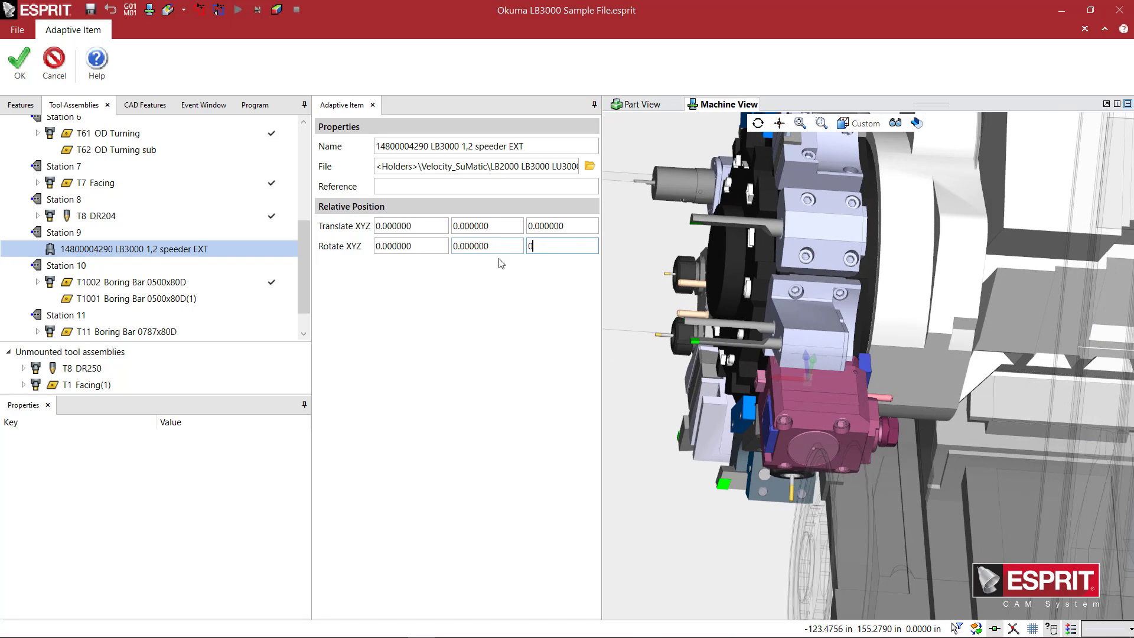
{"action": "key", "text": "Return"}
{"action": "middle_click_drag", "start_coordinate": [717, 366], "coordinate": [801, 394]}
{"action": "scroll", "coordinate": [809, 394], "scroll_direction": "up", "scroll_amount": 4}
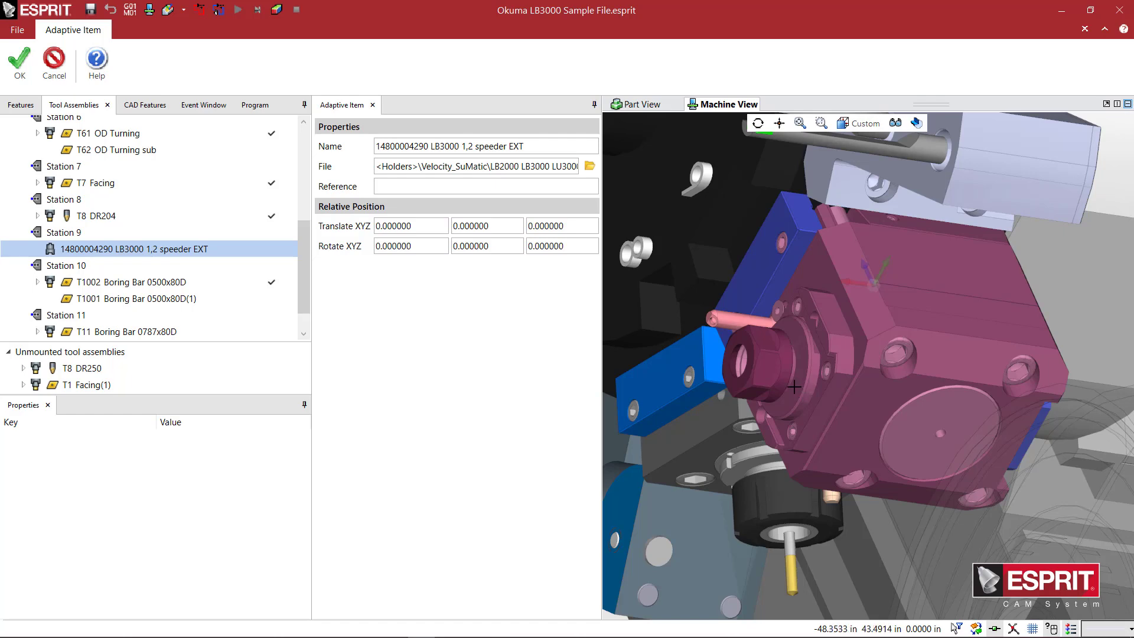
{"action": "scroll", "coordinate": [791, 387], "scroll_direction": "down", "scroll_amount": 2}
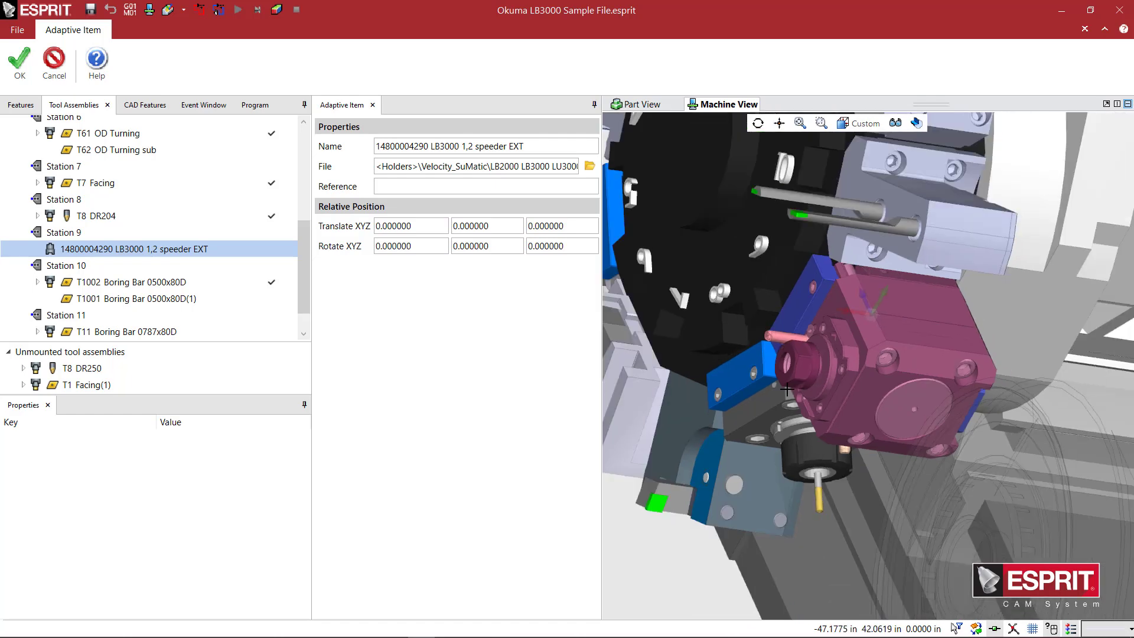
{"action": "left_click", "coordinate": [19, 70]}
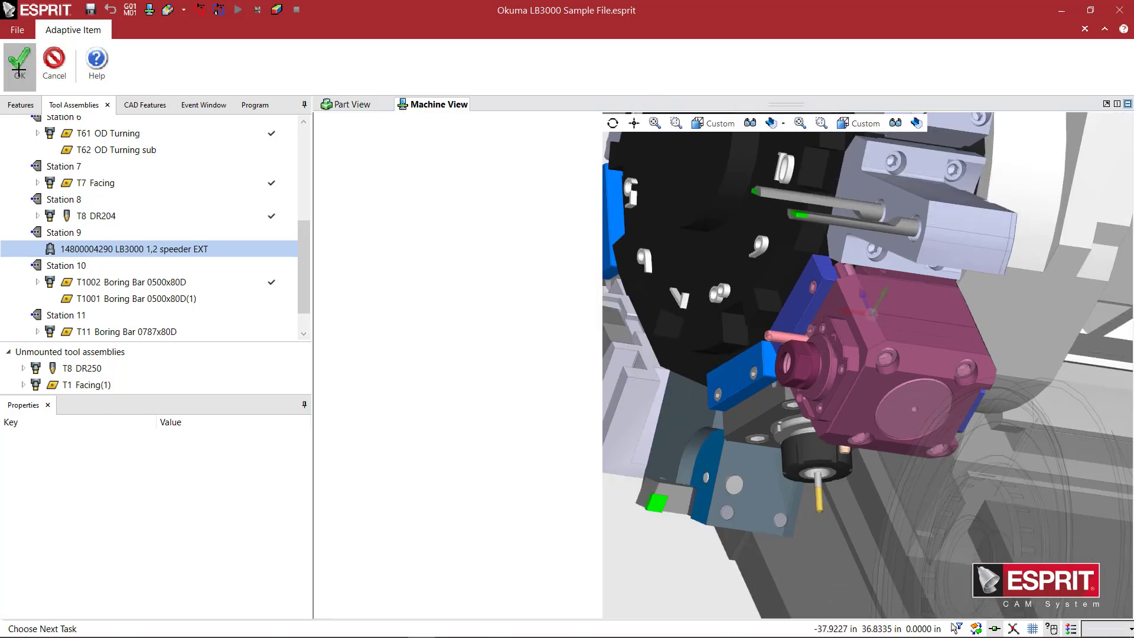
Add an end mill with its default parameters to the speeder holder at Station 9
{"action": "right_click", "coordinate": [133, 254]}
{"action": "mouse_move", "coordinate": [271, 293]}
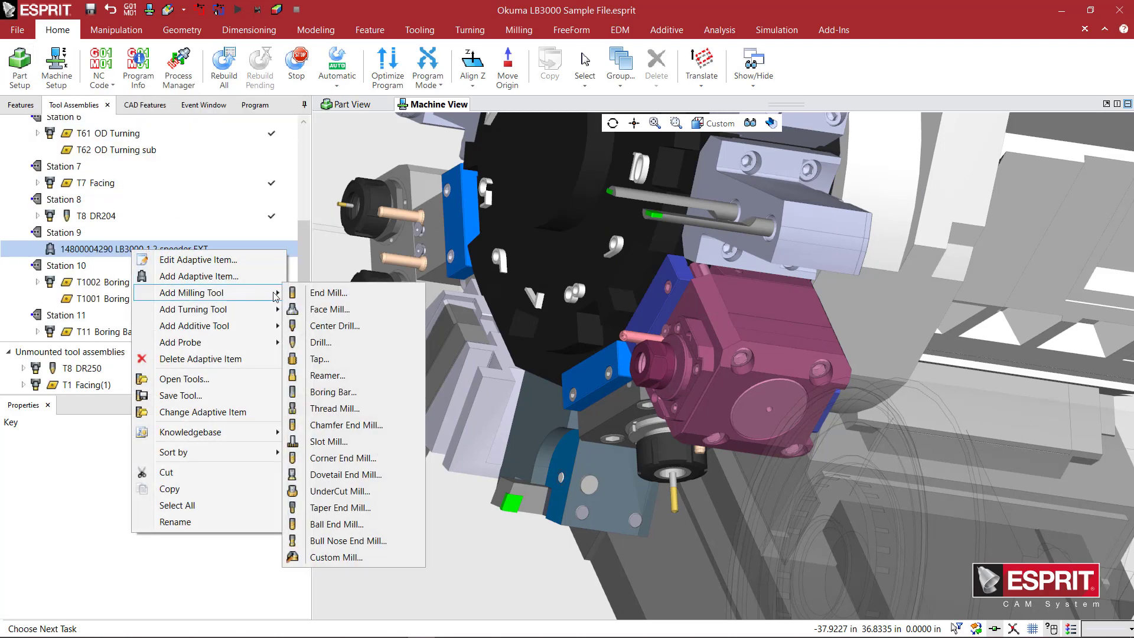
{"action": "left_click", "coordinate": [335, 293]}
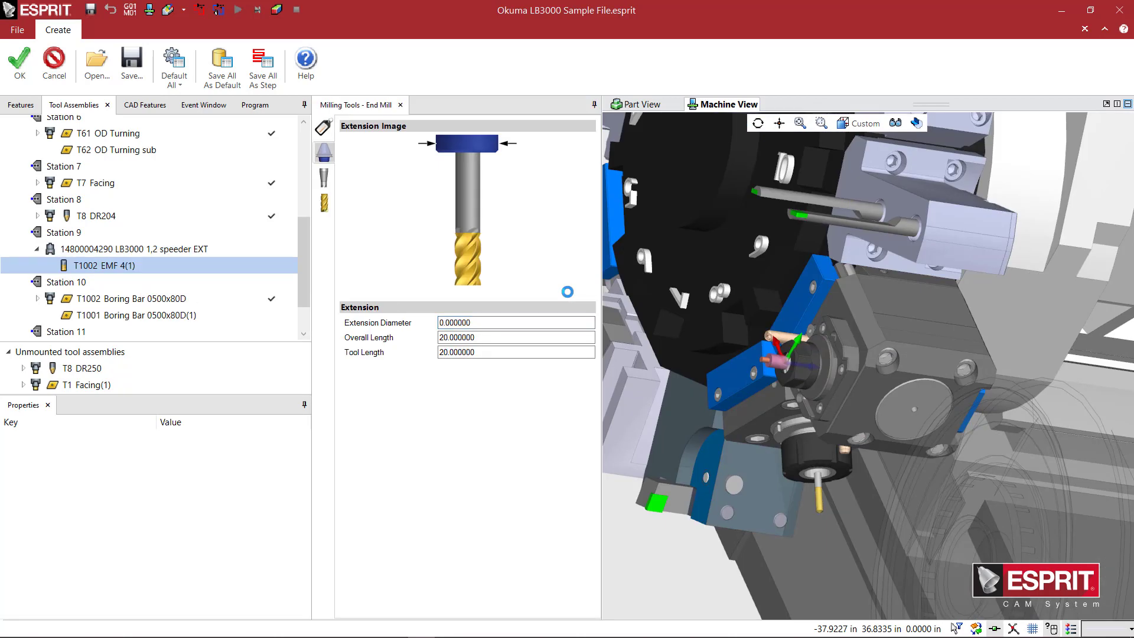
{"action": "left_click", "coordinate": [20, 59]}
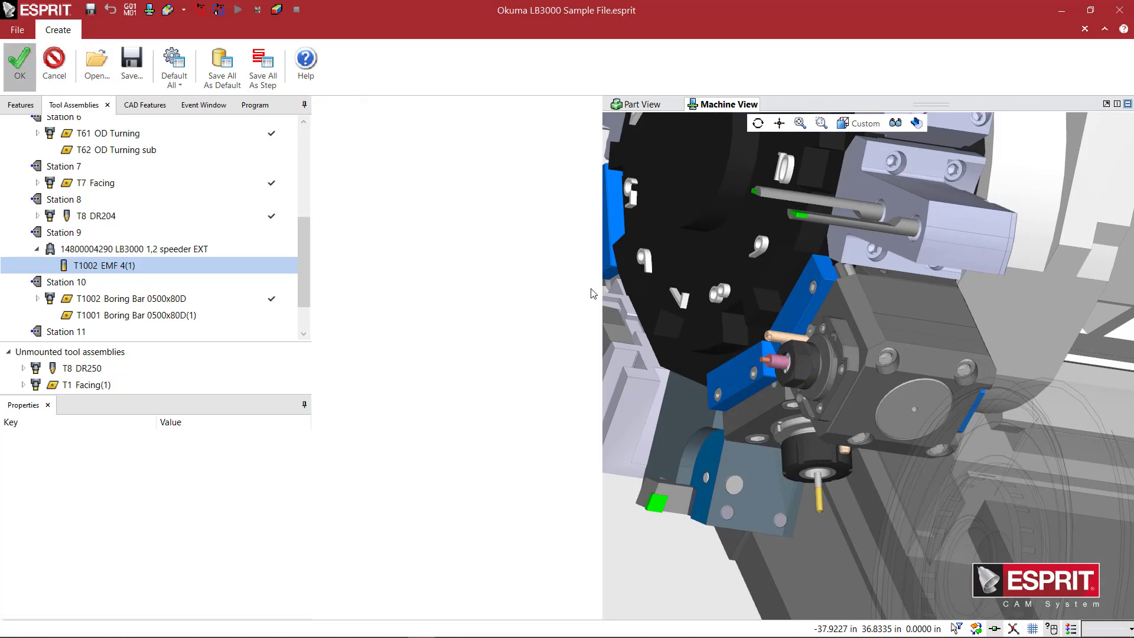
Set the shank diameter of the Station 9 end mill to 4 and accept the tool
{"action": "scroll", "coordinate": [630, 361], "scroll_direction": "up", "scroll_amount": 3}
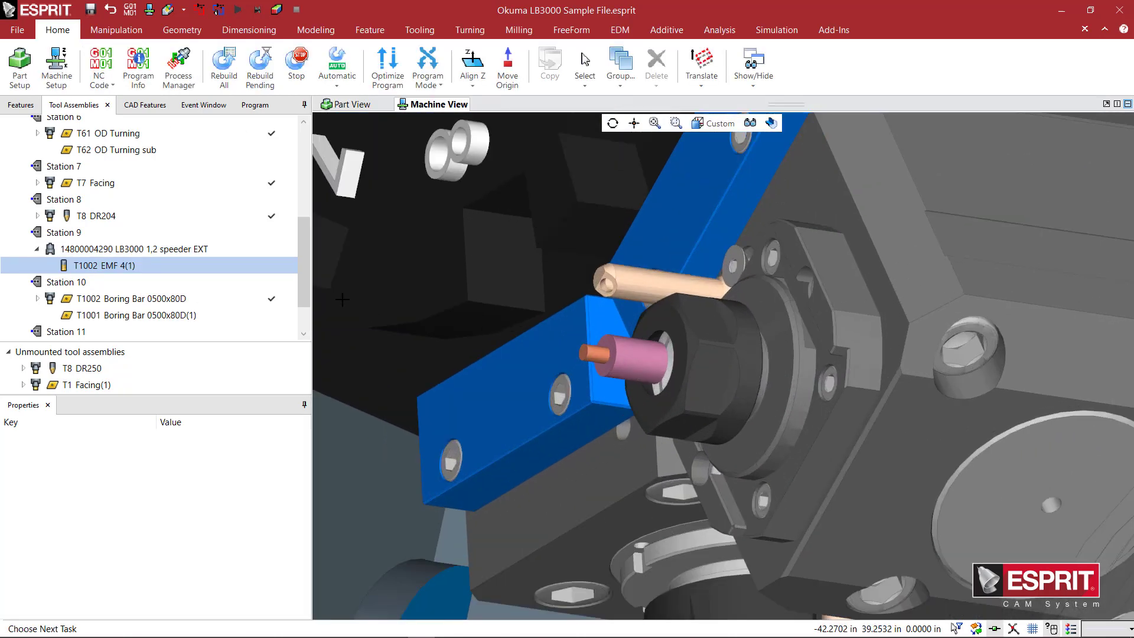
{"action": "double_click", "coordinate": [170, 267]}
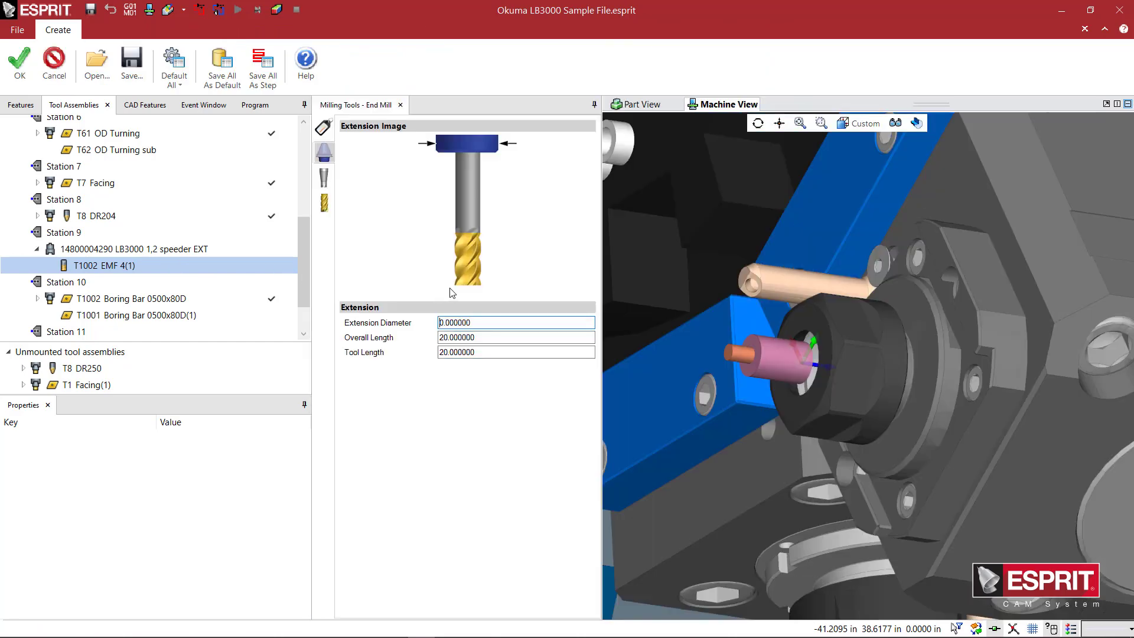
{"action": "left_click", "coordinate": [323, 177]}
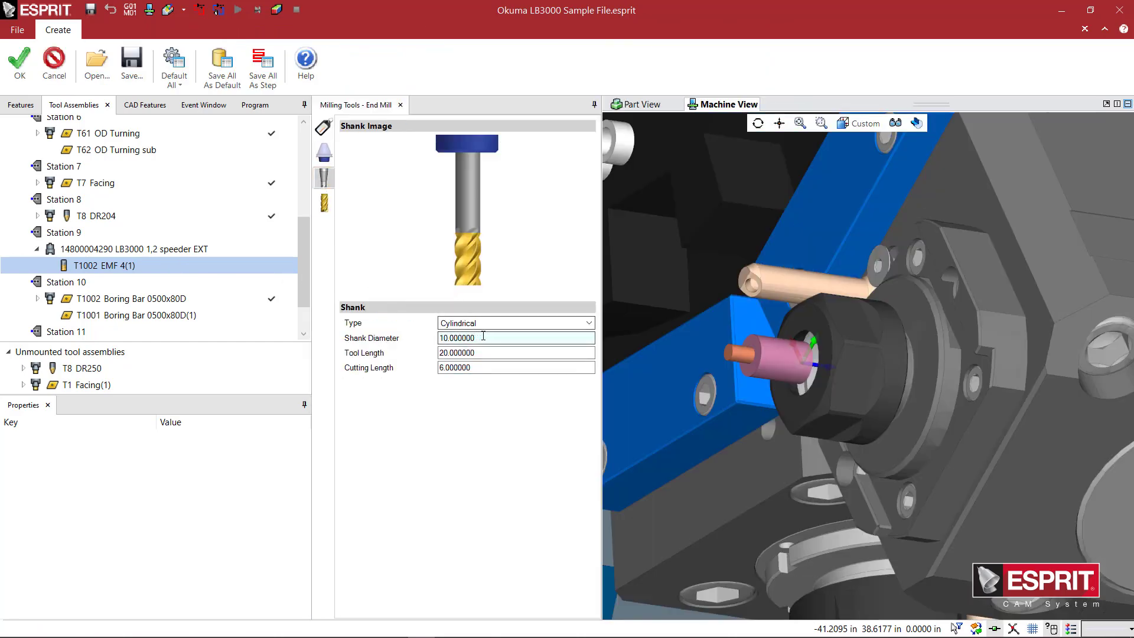
{"action": "key", "text": "Tab"}
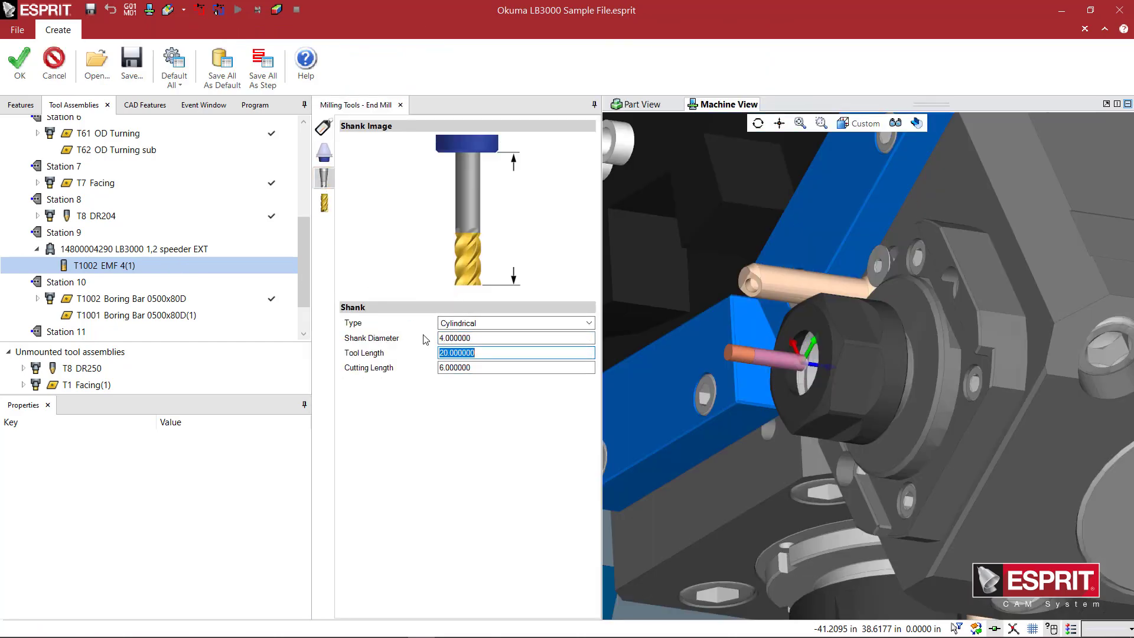
{"action": "left_click", "coordinate": [20, 59]}
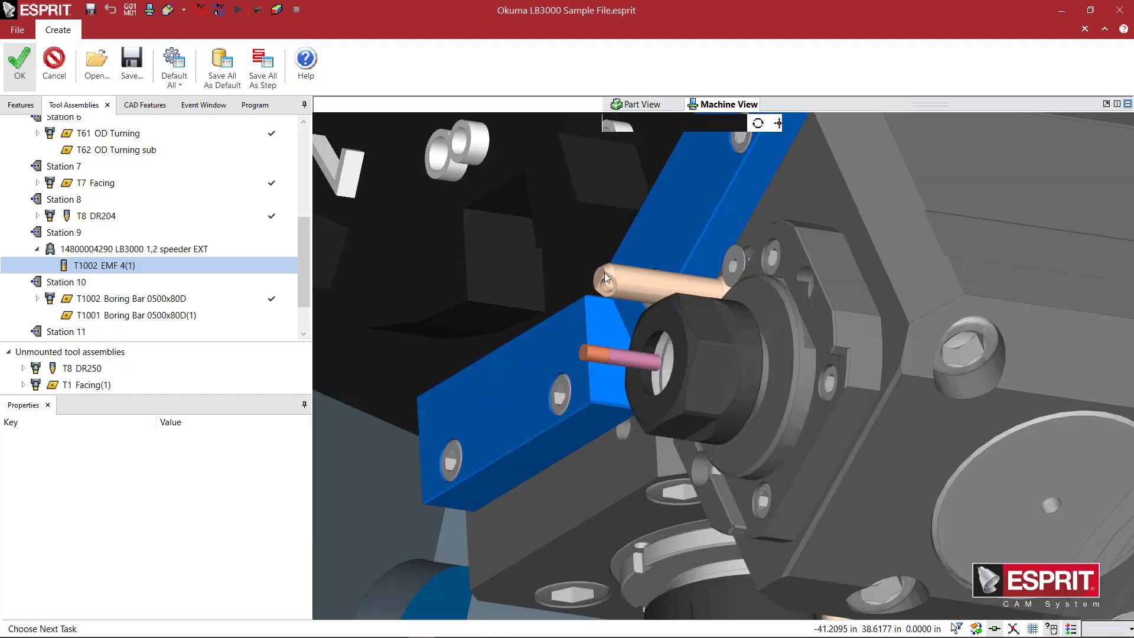
Hide the two nearly transparent machine component categories so the turret and its tool holders stand clear
{"action": "scroll", "coordinate": [636, 333], "scroll_direction": "down", "scroll_amount": 5}
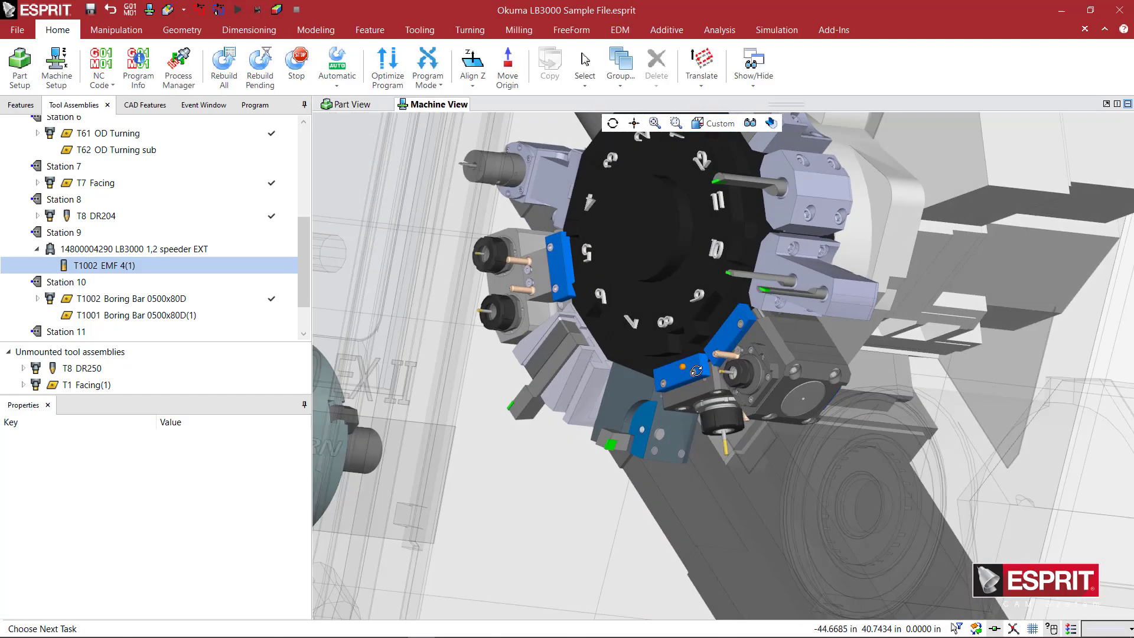
{"action": "scroll", "coordinate": [681, 370], "scroll_direction": "up", "scroll_amount": 6}
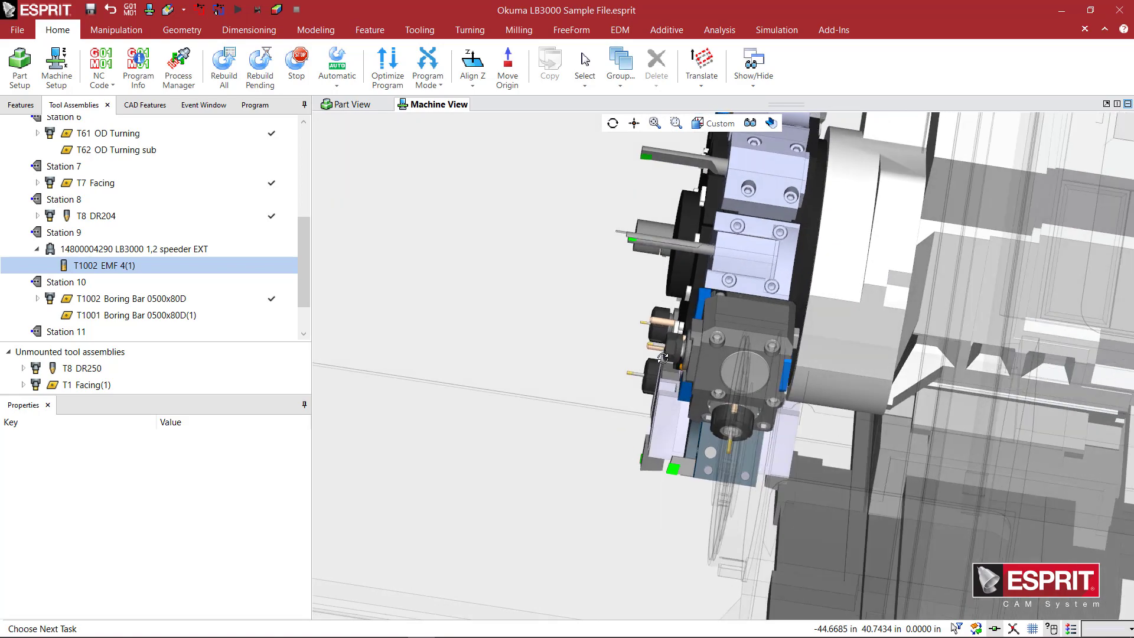
{"action": "scroll", "coordinate": [663, 352], "scroll_direction": "down", "scroll_amount": 5}
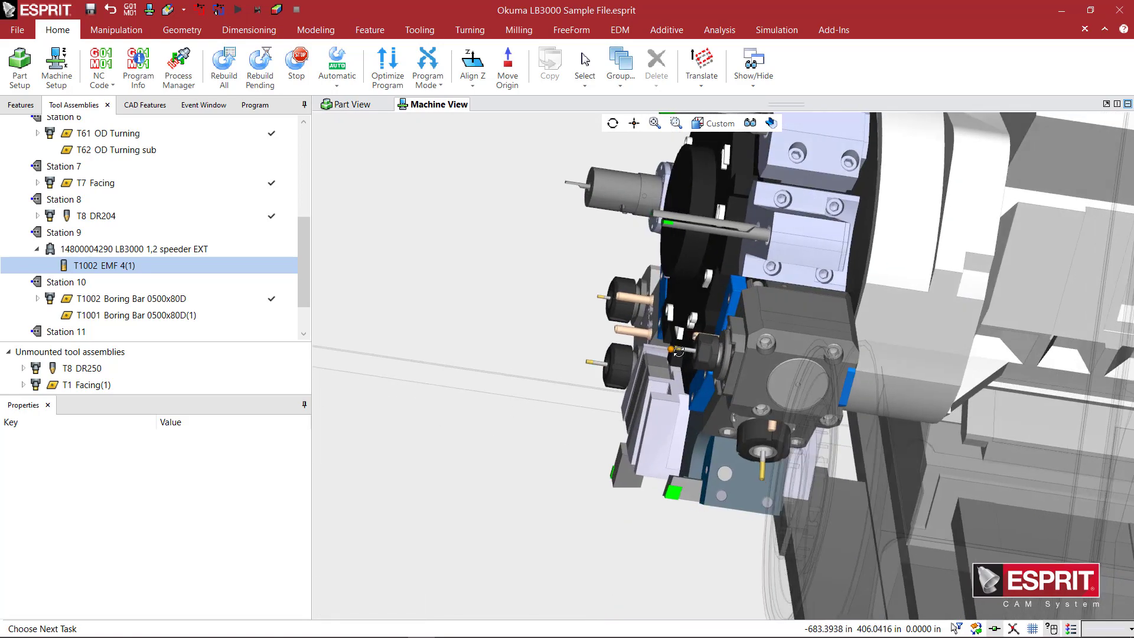
{"action": "middle_click_drag", "start_coordinate": [750, 345], "coordinate": [670, 320]}
{"action": "left_click", "coordinate": [770, 121]}
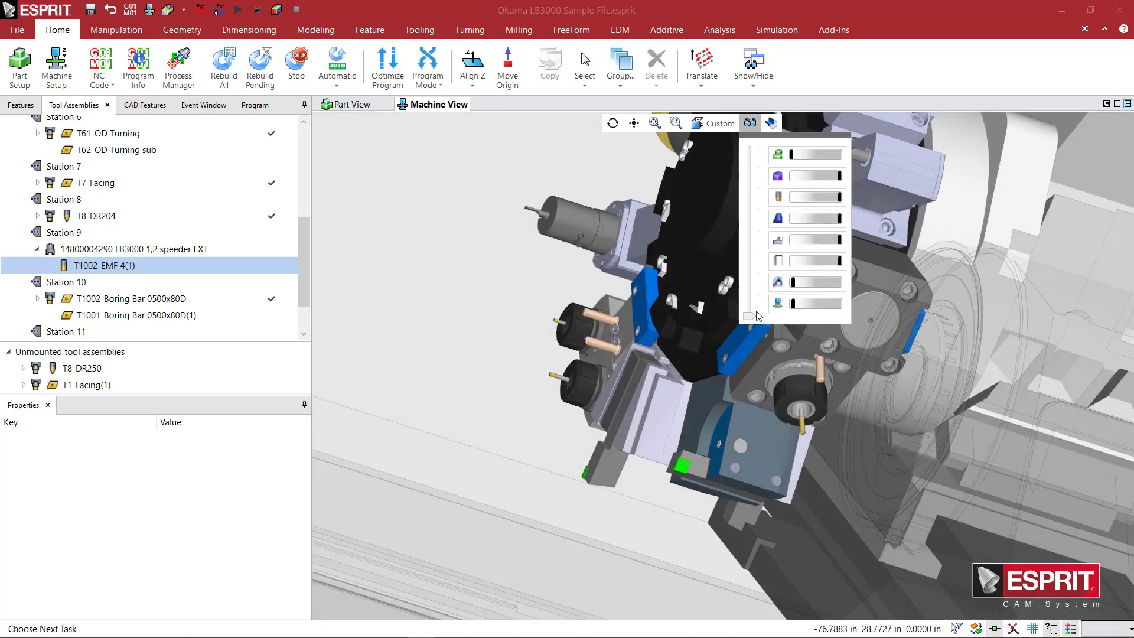
{"action": "left_click", "coordinate": [750, 278]}
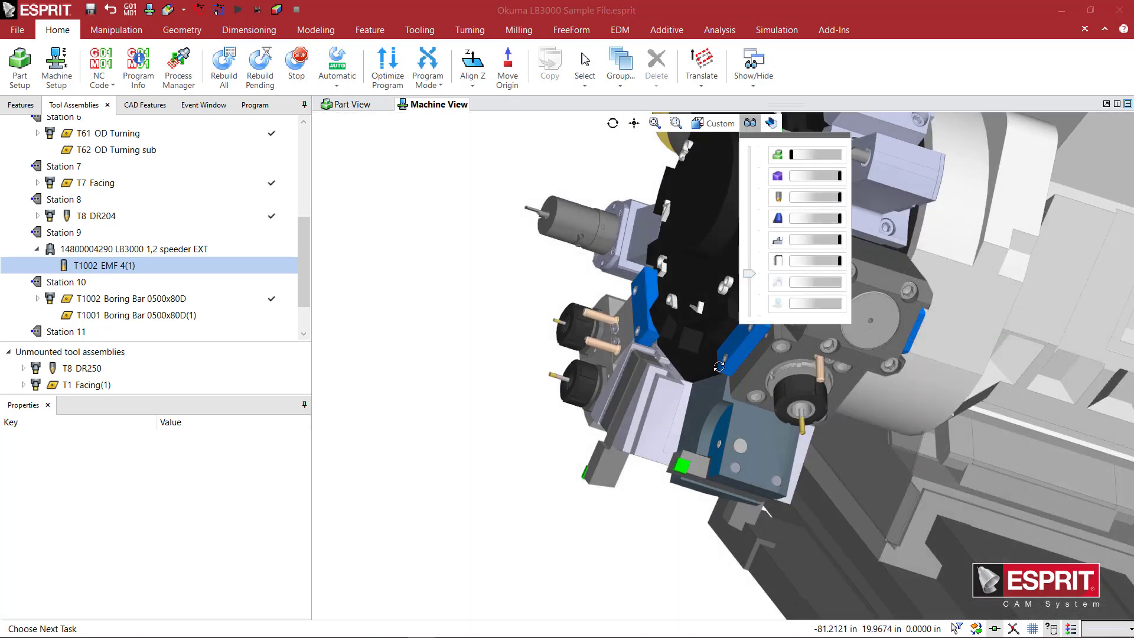
Examine the turret and its mounted live tool holders from several sides, including the holder at Station 9
{"action": "middle_click_drag", "start_coordinate": [719, 367], "coordinate": [762, 387]}
{"action": "scroll", "coordinate": [695, 370], "scroll_direction": "down", "scroll_amount": 4}
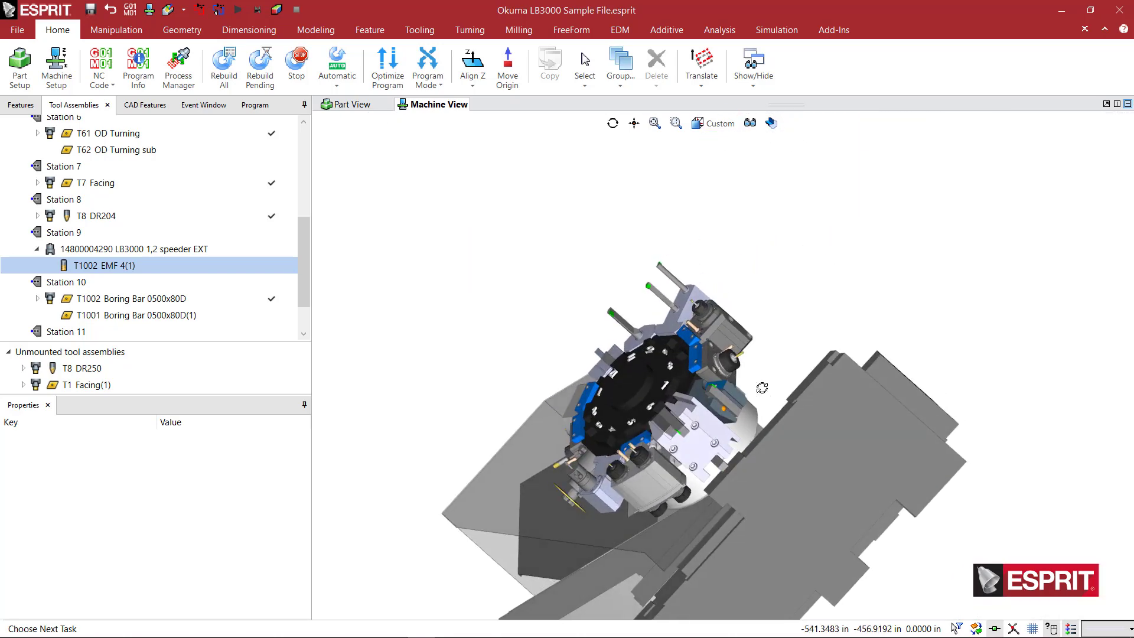
{"action": "scroll", "coordinate": [684, 373], "scroll_direction": "up", "scroll_amount": 8}
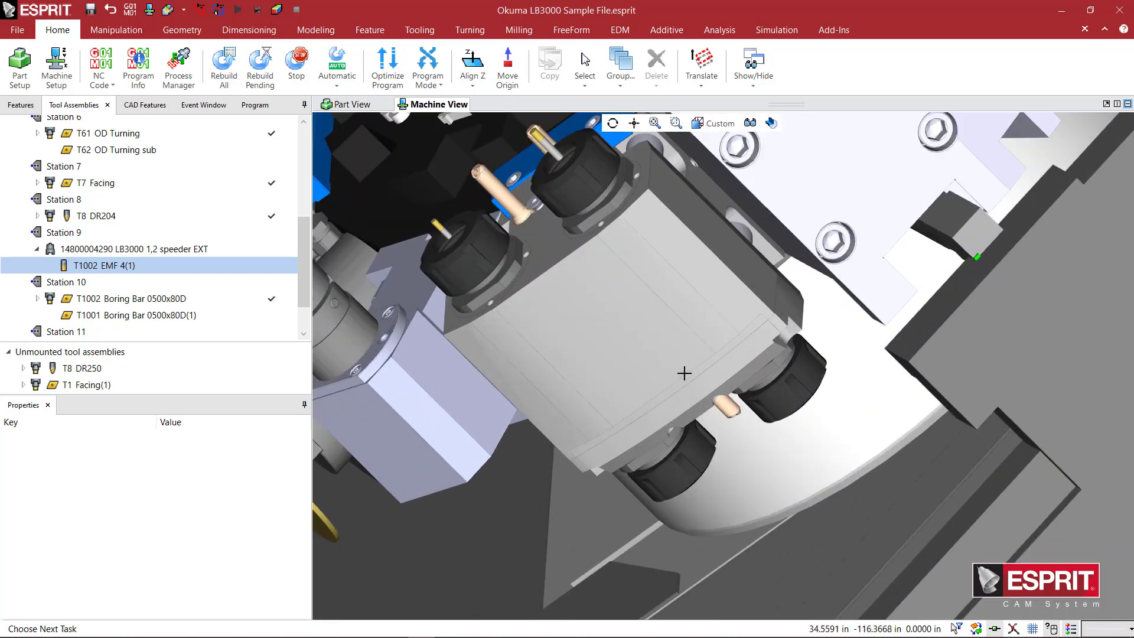
{"action": "middle_click_drag", "start_coordinate": [683, 371], "coordinate": [708, 372]}
{"action": "scroll", "coordinate": [710, 399], "scroll_direction": "down", "scroll_amount": 4}
{"action": "scroll", "coordinate": [610, 171], "scroll_direction": "up", "scroll_amount": 4}
{"action": "middle_click_drag", "start_coordinate": [610, 172], "coordinate": [642, 373], "text": "ctrl"}
{"action": "scroll", "coordinate": [575, 310], "scroll_direction": "down", "scroll_amount": 4}
{"action": "scroll", "coordinate": [679, 339], "scroll_direction": "up", "scroll_amount": 3}
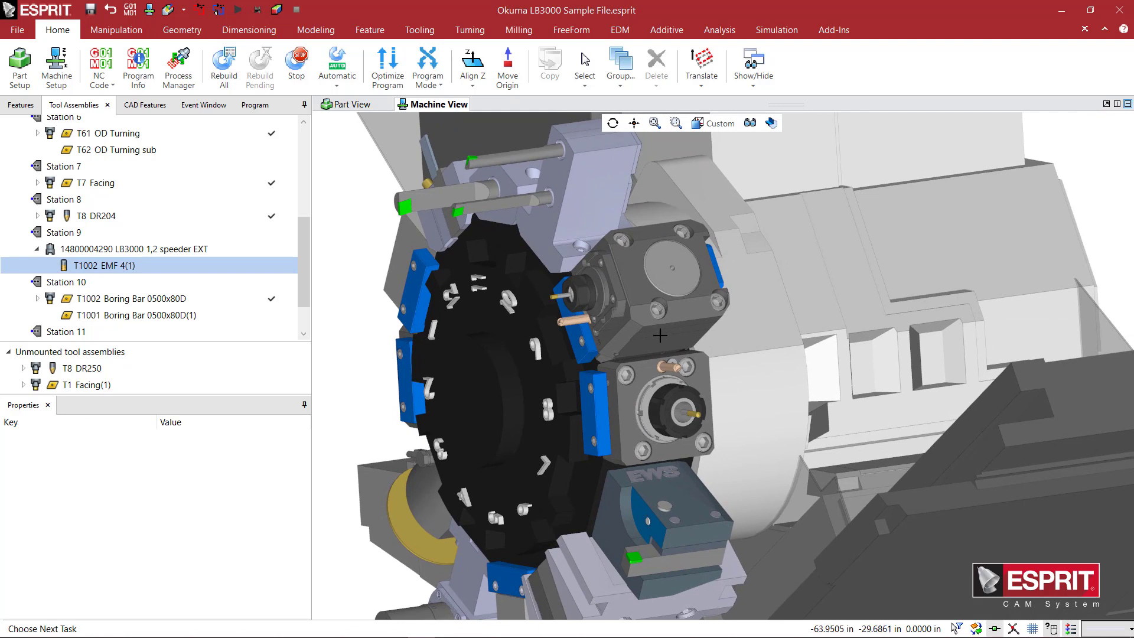